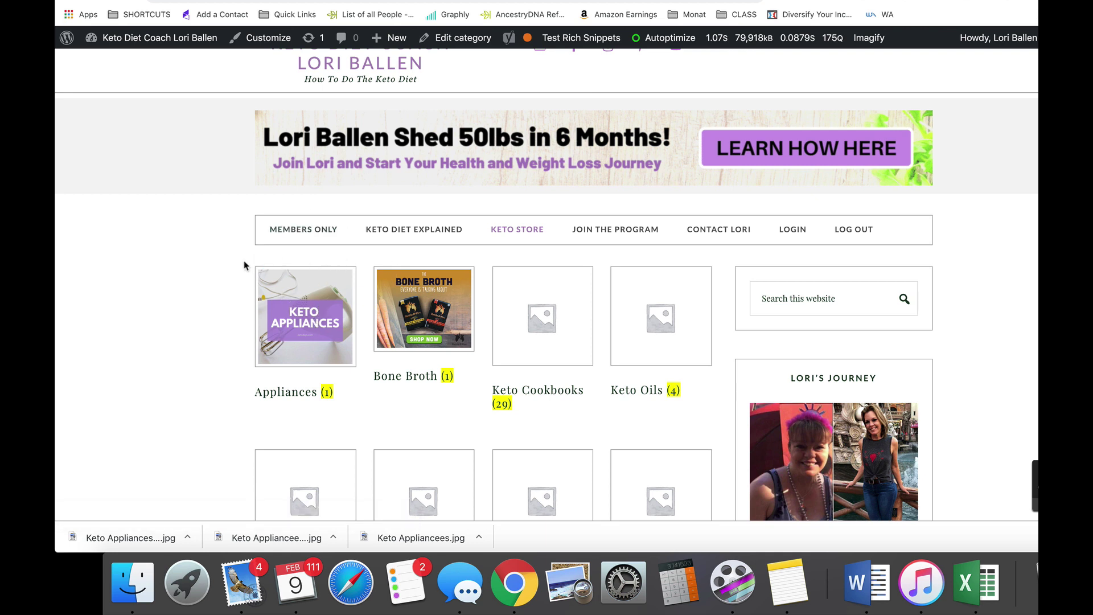
Step: Scroll down the Keto Store page and open the Keto Cookbooks category
{"action": "scroll", "coordinate": [278, 144], "scroll_direction": "down", "scroll_amount": 1}
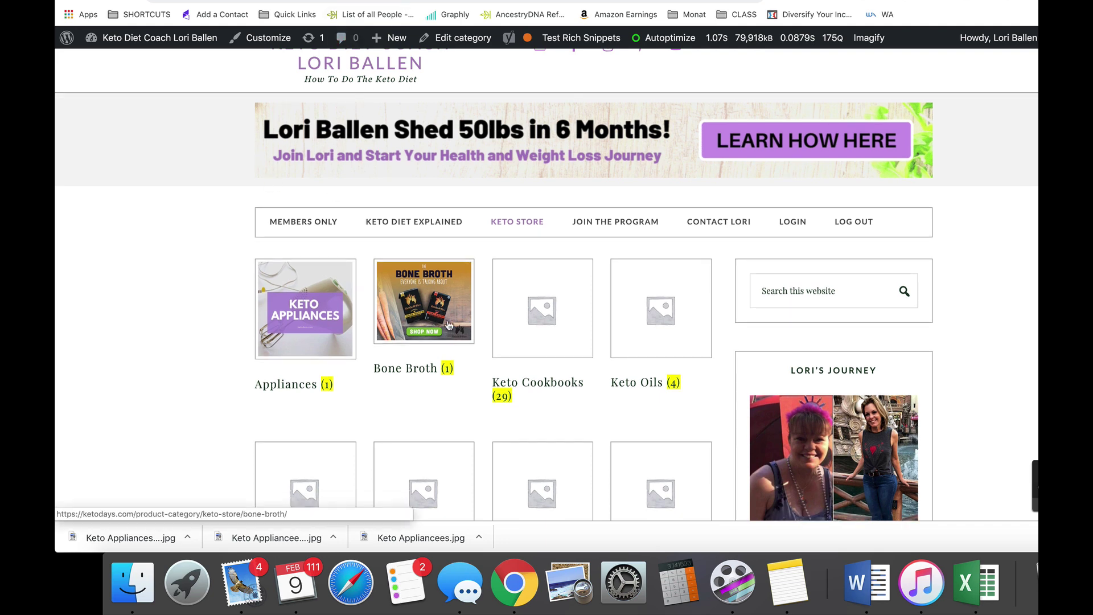
{"action": "scroll", "coordinate": [448, 326], "scroll_direction": "down", "scroll_amount": 3}
{"action": "scroll", "coordinate": [448, 325], "scroll_direction": "down", "scroll_amount": 5}
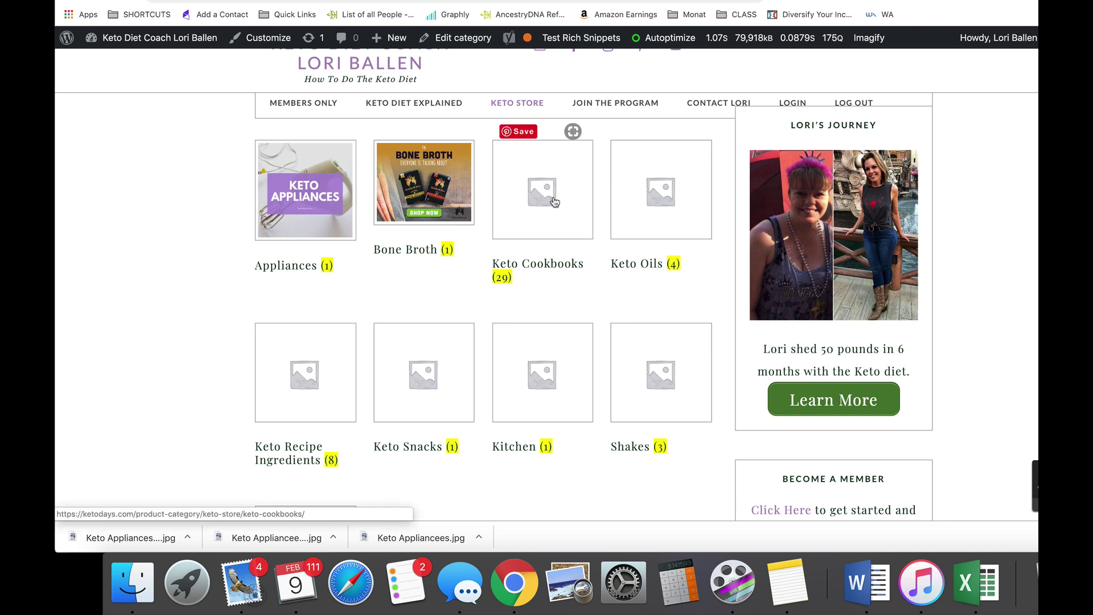
{"action": "left_click", "coordinate": [552, 201]}
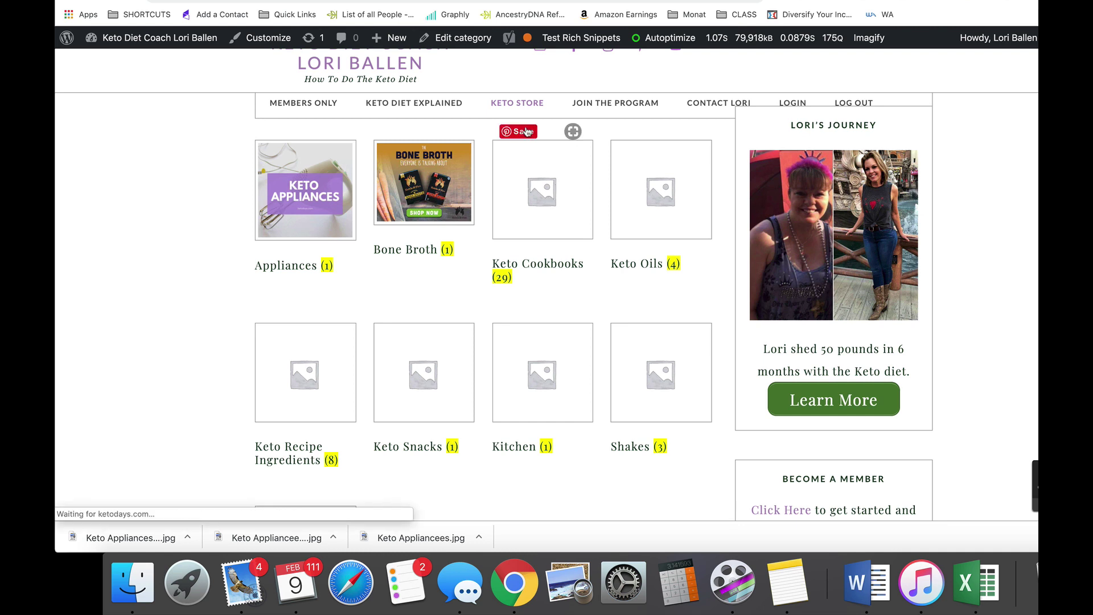
{"action": "left_click", "coordinate": [549, 218]}
Step: Scroll through the 29 keto cookbook products and their sale prices
{"action": "scroll", "coordinate": [467, 259], "scroll_direction": "down", "scroll_amount": 10}
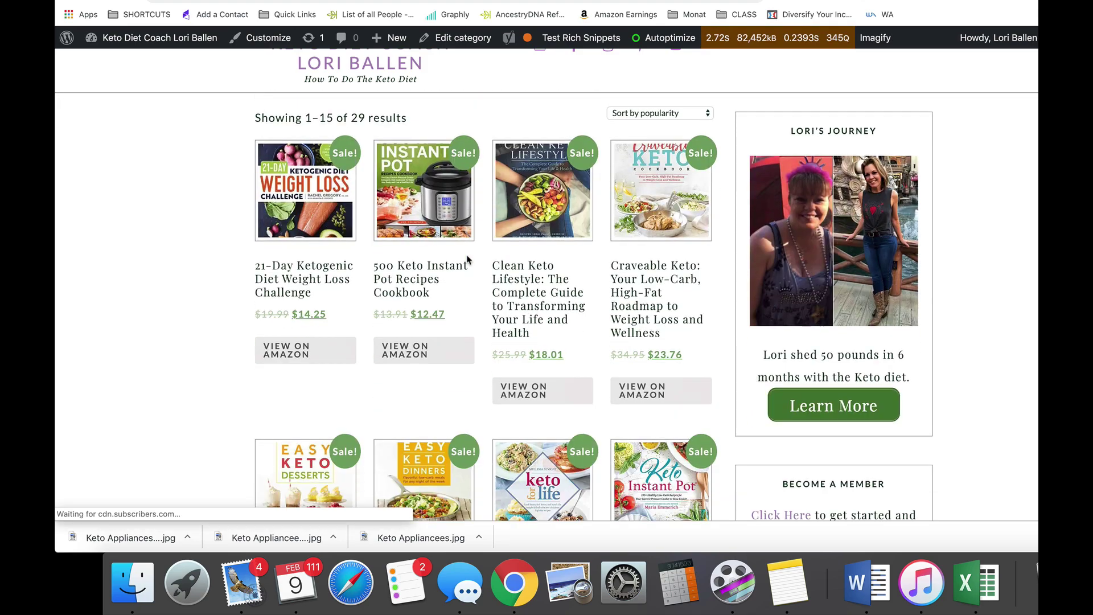
{"action": "scroll", "coordinate": [468, 261], "scroll_direction": "up", "scroll_amount": 5}
{"action": "scroll", "coordinate": [468, 261], "scroll_direction": "up", "scroll_amount": 10}
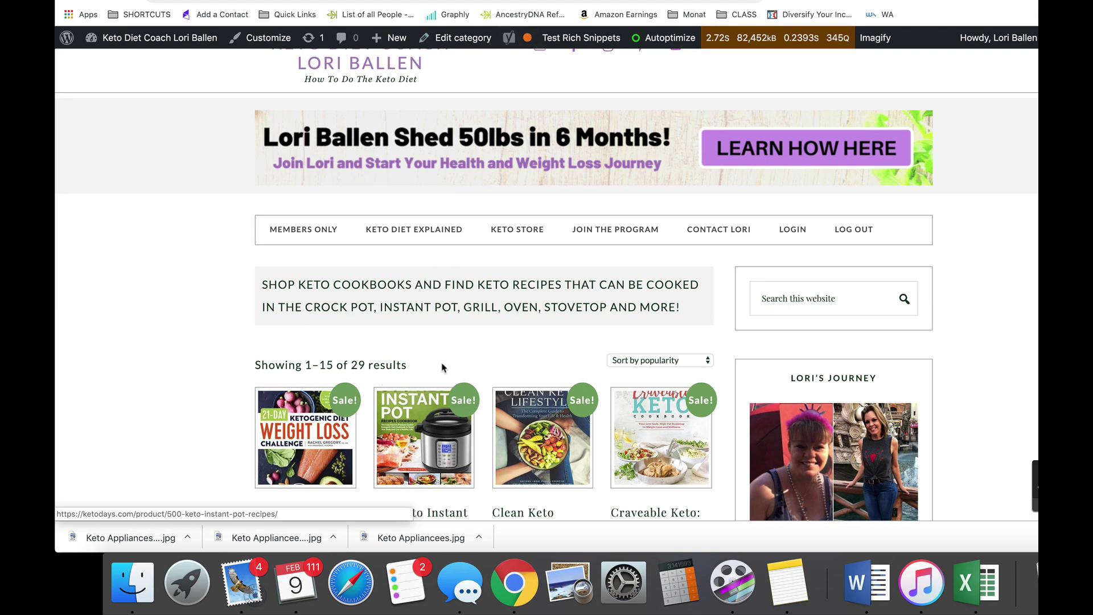
{"action": "scroll", "coordinate": [442, 366], "scroll_direction": "down", "scroll_amount": 5}
{"action": "scroll", "coordinate": [438, 367], "scroll_direction": "down", "scroll_amount": 4}
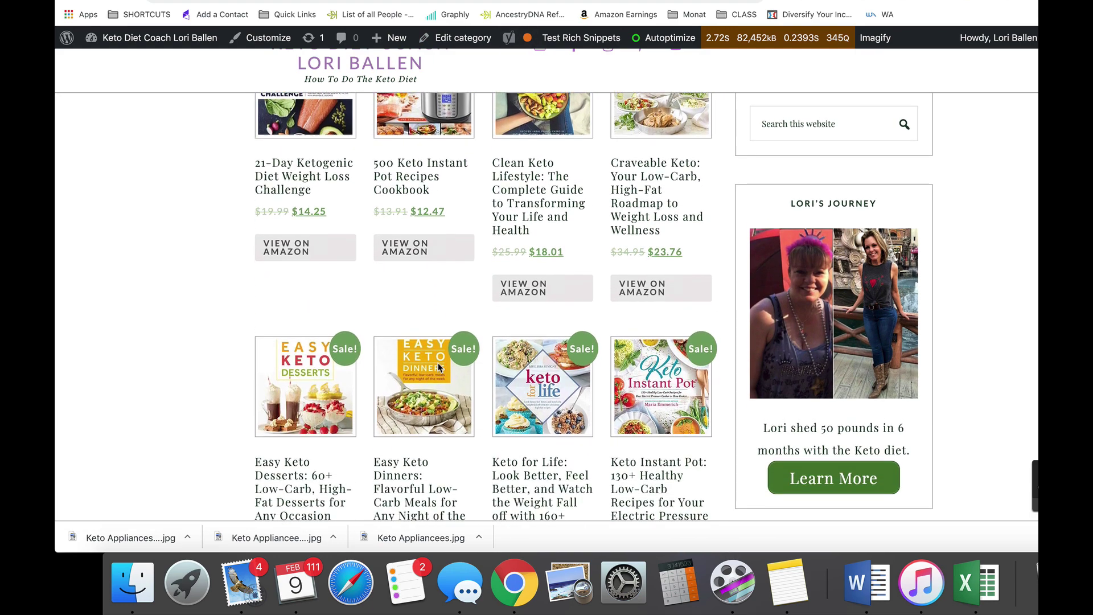
{"action": "scroll", "coordinate": [439, 367], "scroll_direction": "up", "scroll_amount": 1}
{"action": "scroll", "coordinate": [439, 368], "scroll_direction": "up", "scroll_amount": 8}
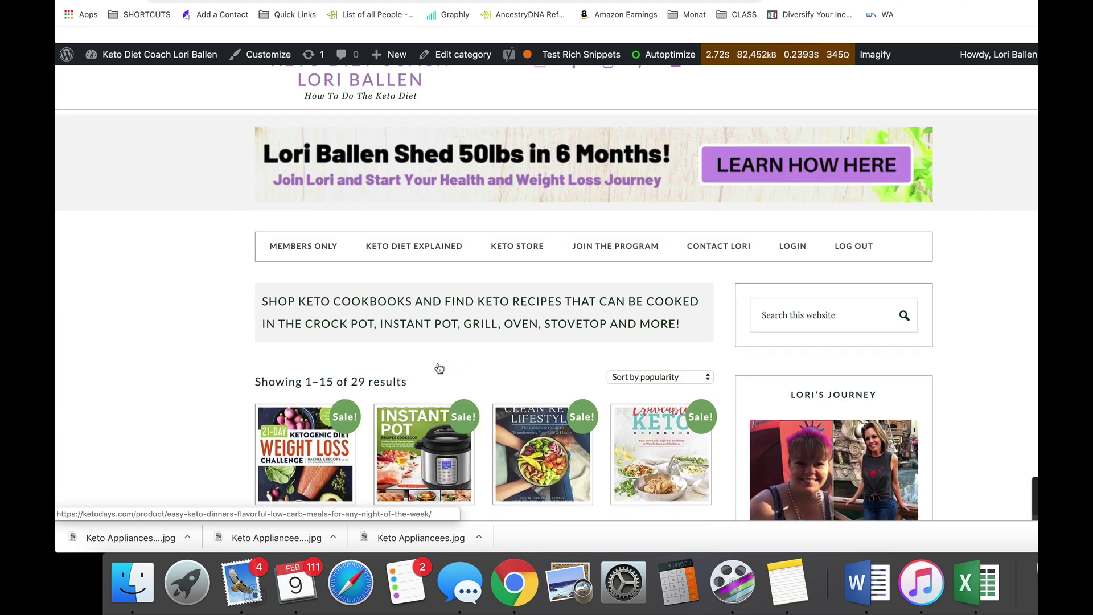
Step: Open Keto Cookbooks in the admin category editor, then bring up the Canva keto appliances design
{"action": "left_click", "coordinate": [463, 39]}
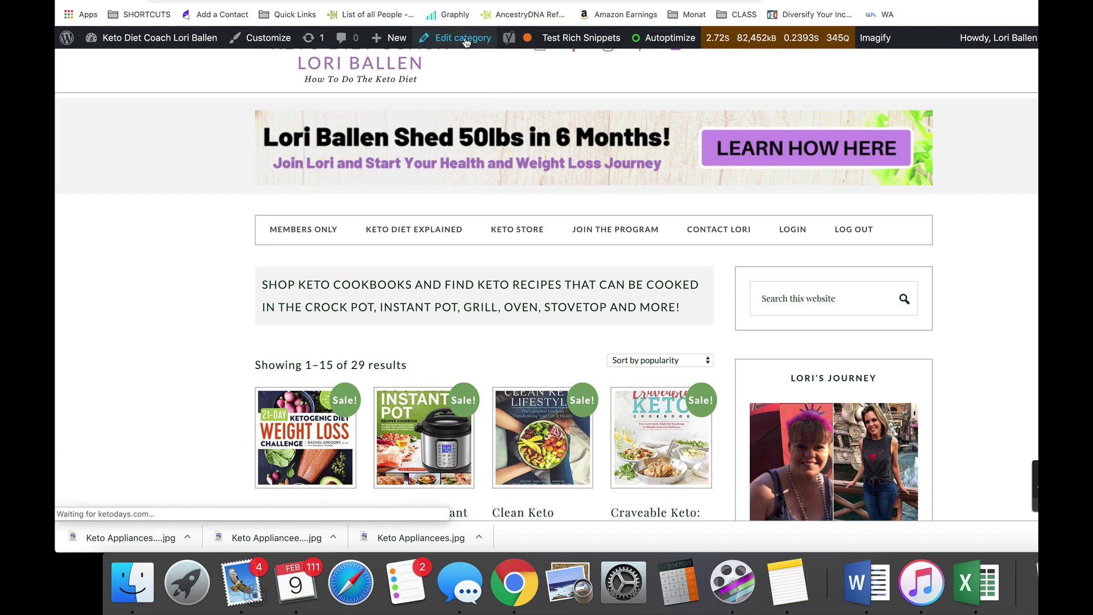
{"action": "scroll", "coordinate": [407, 266], "scroll_direction": "down", "scroll_amount": 5}
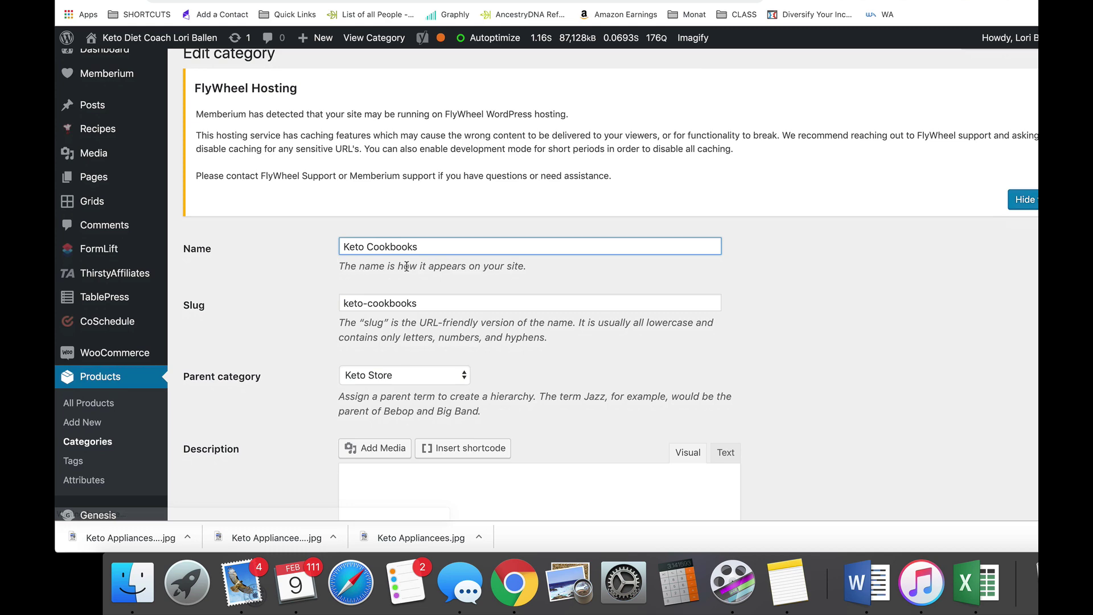
{"action": "scroll", "coordinate": [408, 270], "scroll_direction": "down", "scroll_amount": 7}
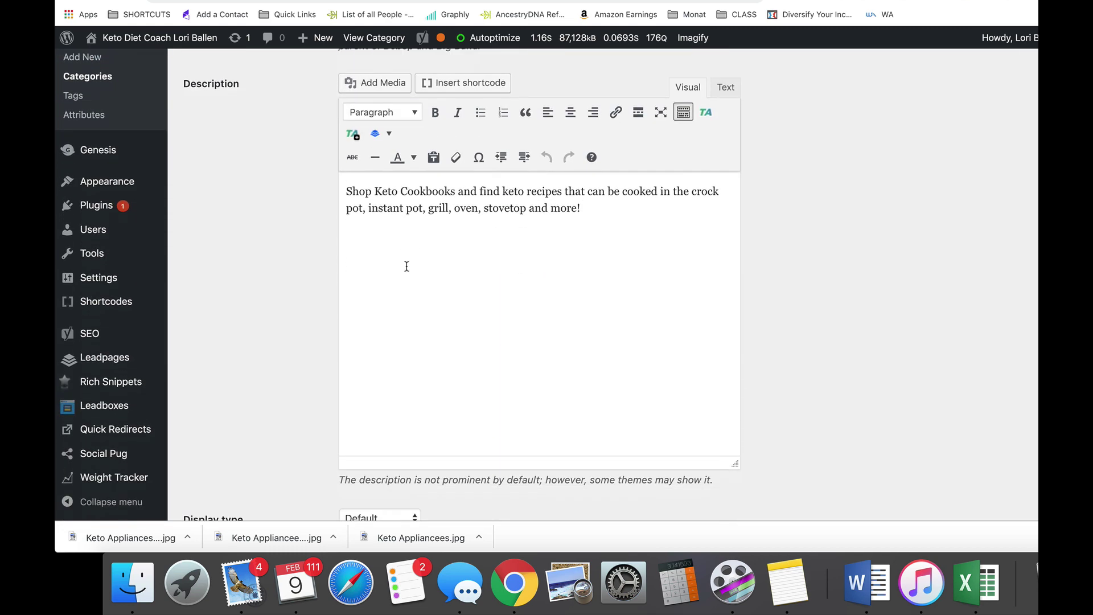
{"action": "scroll", "coordinate": [407, 271], "scroll_direction": "down", "scroll_amount": 7}
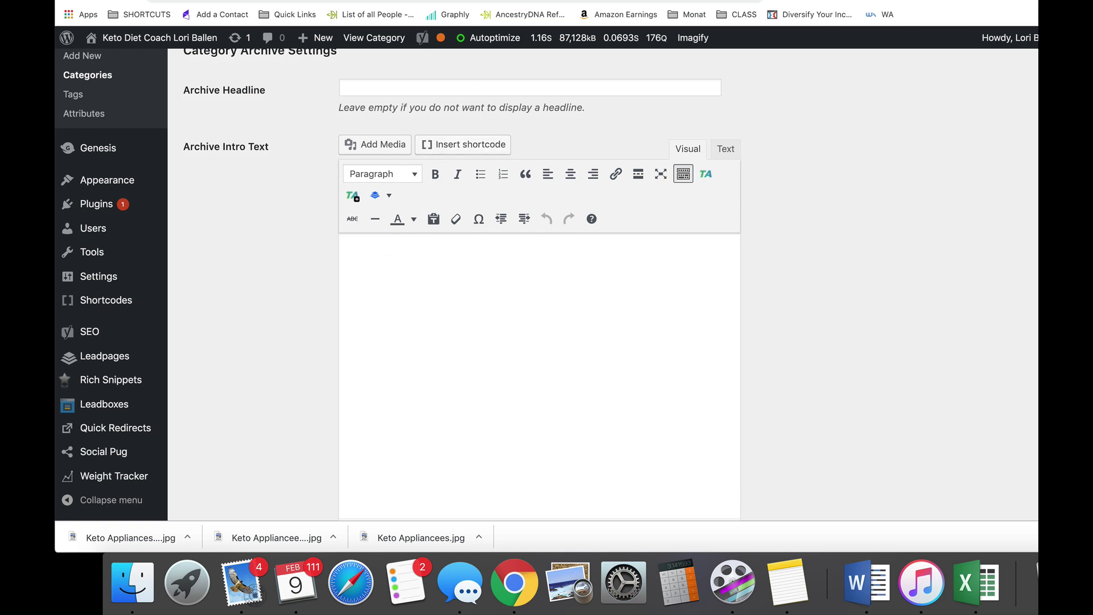
{"action": "key", "text": "ctrl+Tab"}
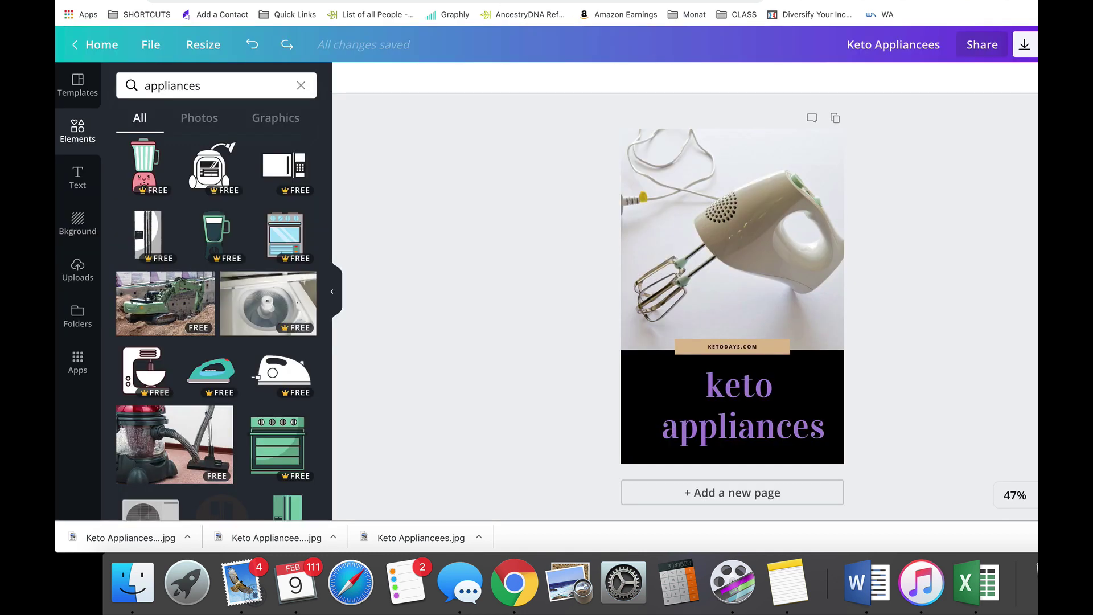
Step: In the square Copy of Keto Appliancees, search Elements for 'cookbook' with Free only ticked
{"action": "key", "text": "ctrl+Tab"}
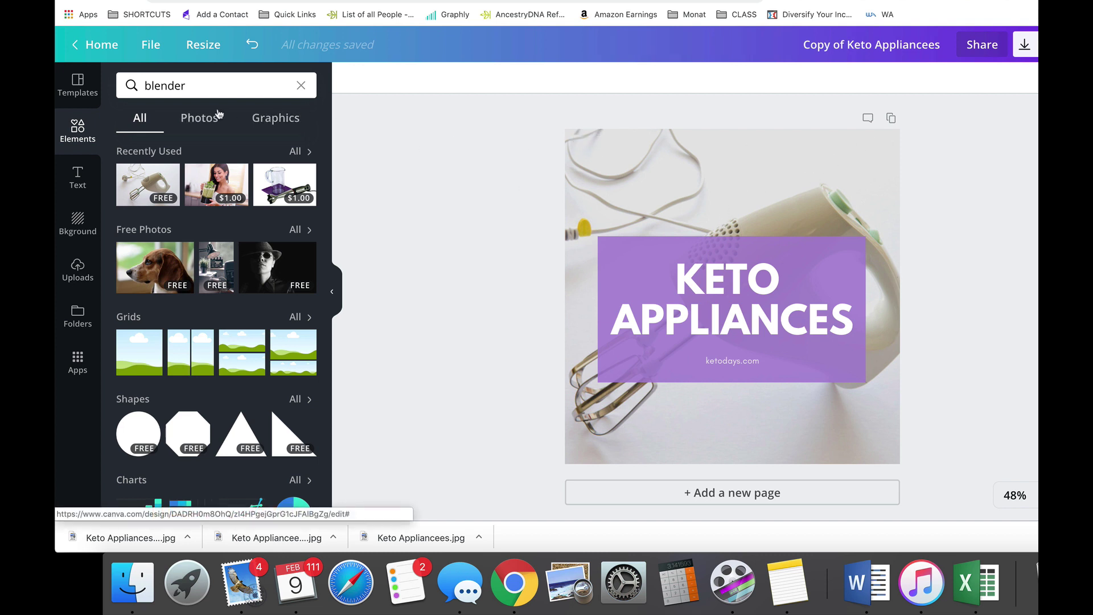
{"action": "left_click_drag", "start_coordinate": [203, 86], "coordinate": [114, 82]}
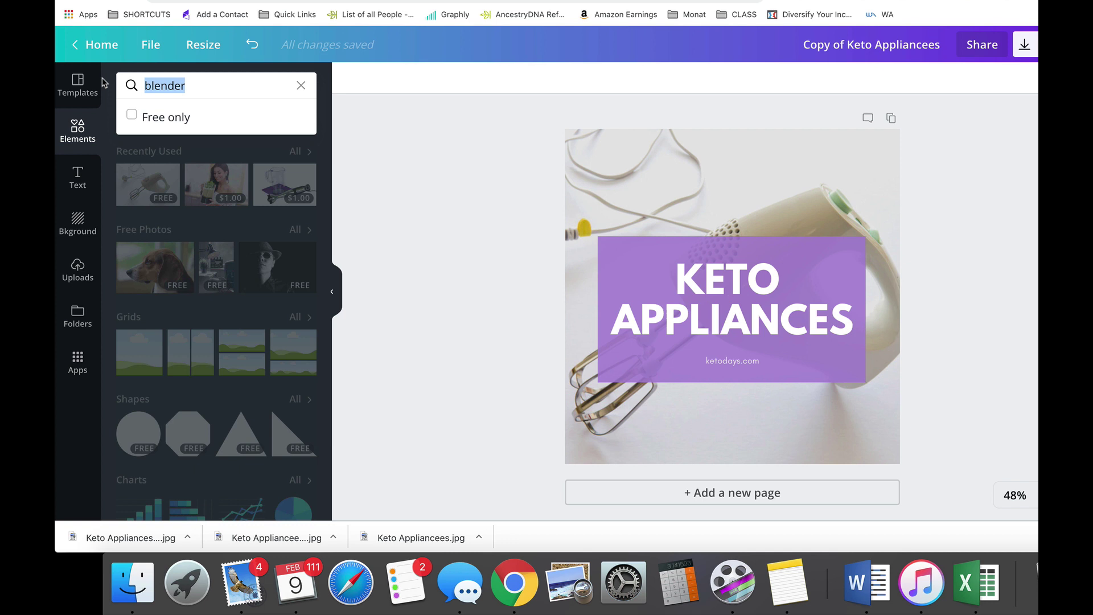
{"action": "type", "text": "cookbook"}
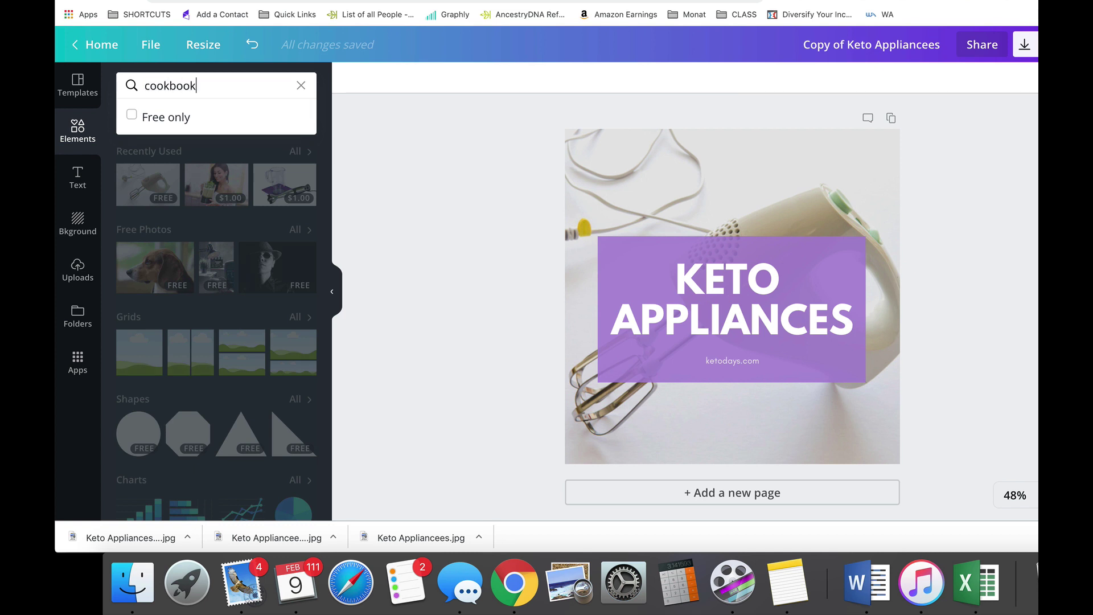
{"action": "left_click", "coordinate": [132, 118]}
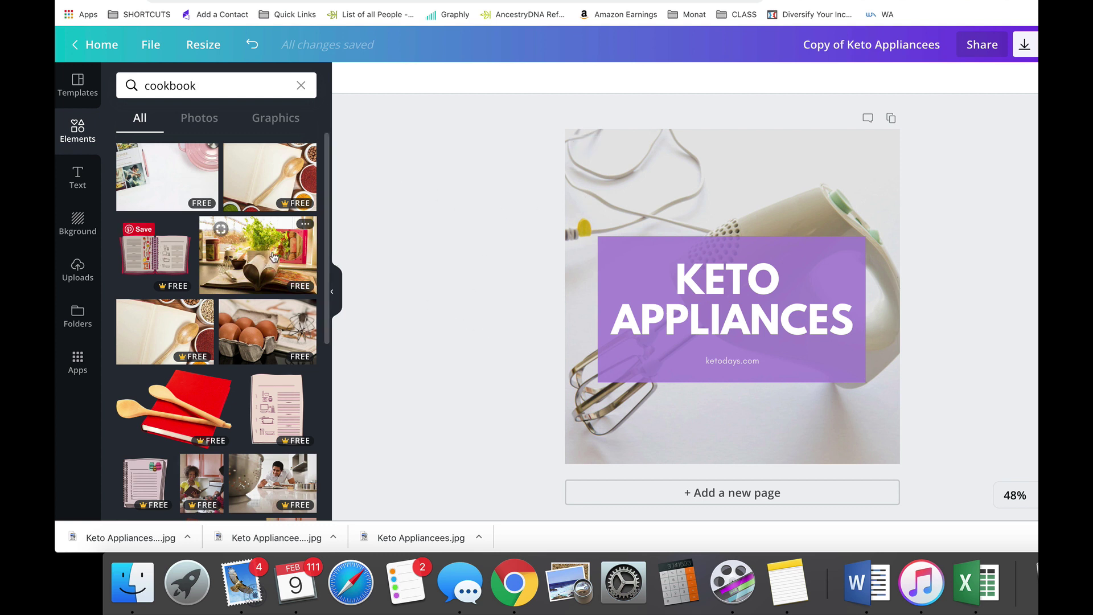
Step: Try several cookbook photos as the background, settling on the two women cooking at a stove
{"action": "left_click_drag", "start_coordinate": [274, 256], "coordinate": [593, 206]}
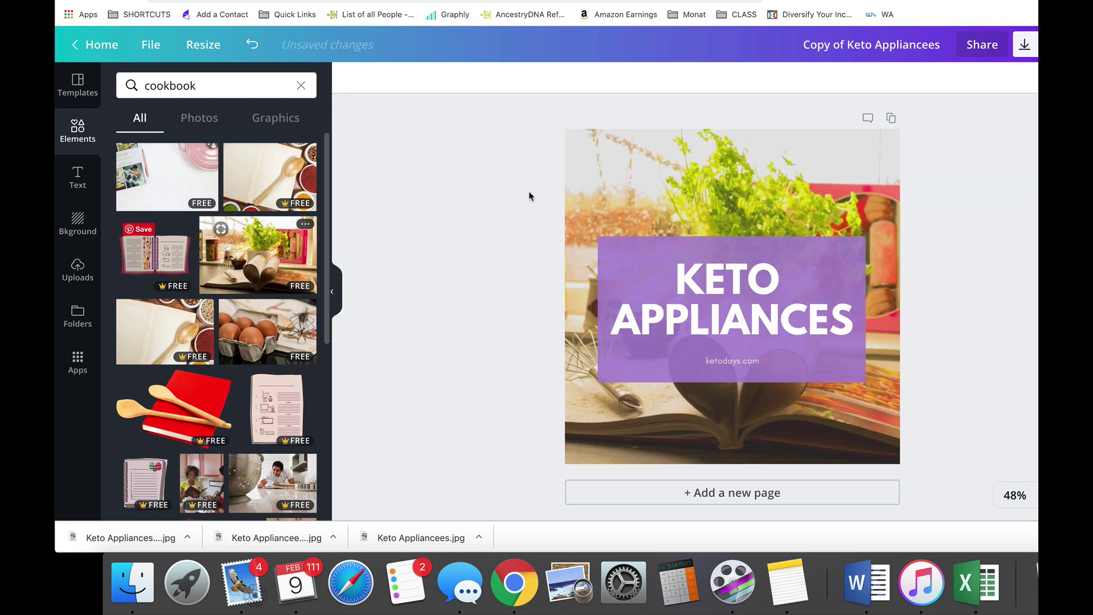
{"action": "left_click_drag", "start_coordinate": [269, 176], "coordinate": [566, 191]}
{"action": "left_click", "coordinate": [713, 174]}
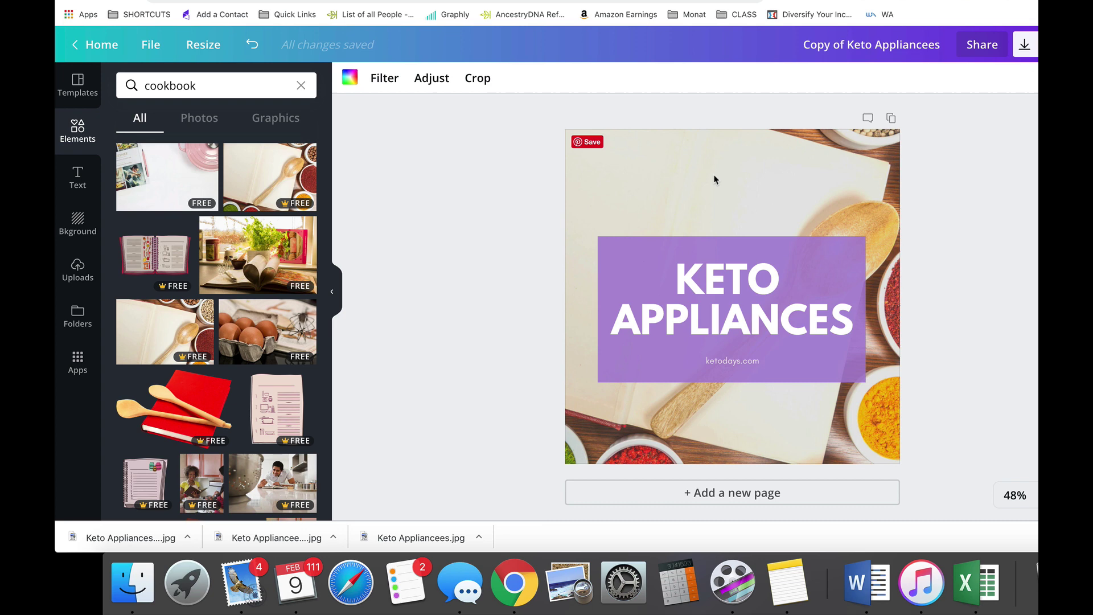
{"action": "scroll", "coordinate": [169, 251], "scroll_direction": "down", "scroll_amount": 1}
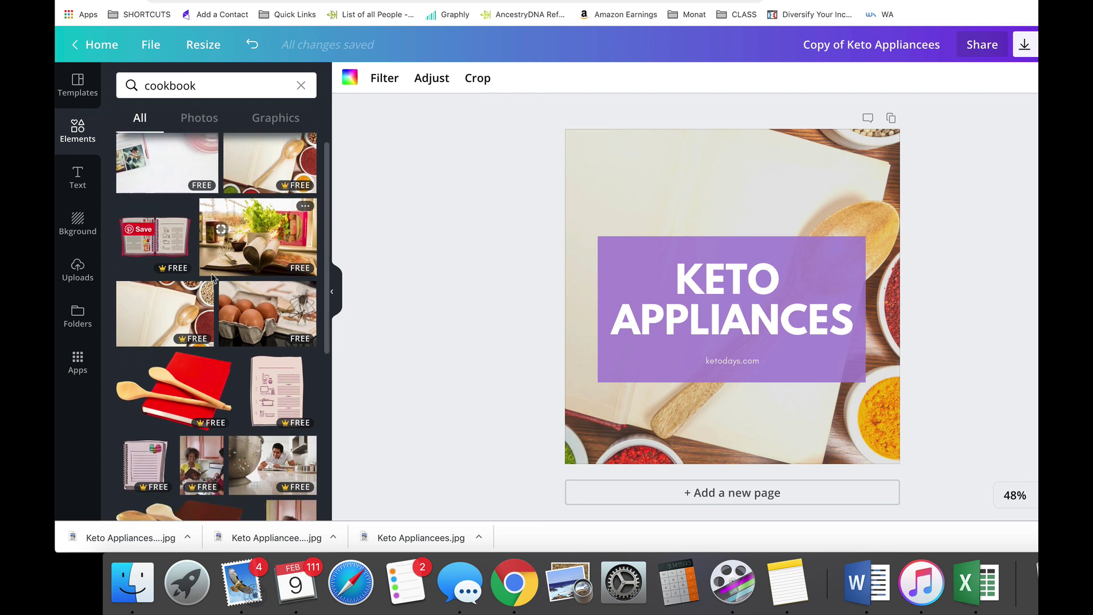
{"action": "left_click_drag", "start_coordinate": [169, 250], "coordinate": [756, 176]}
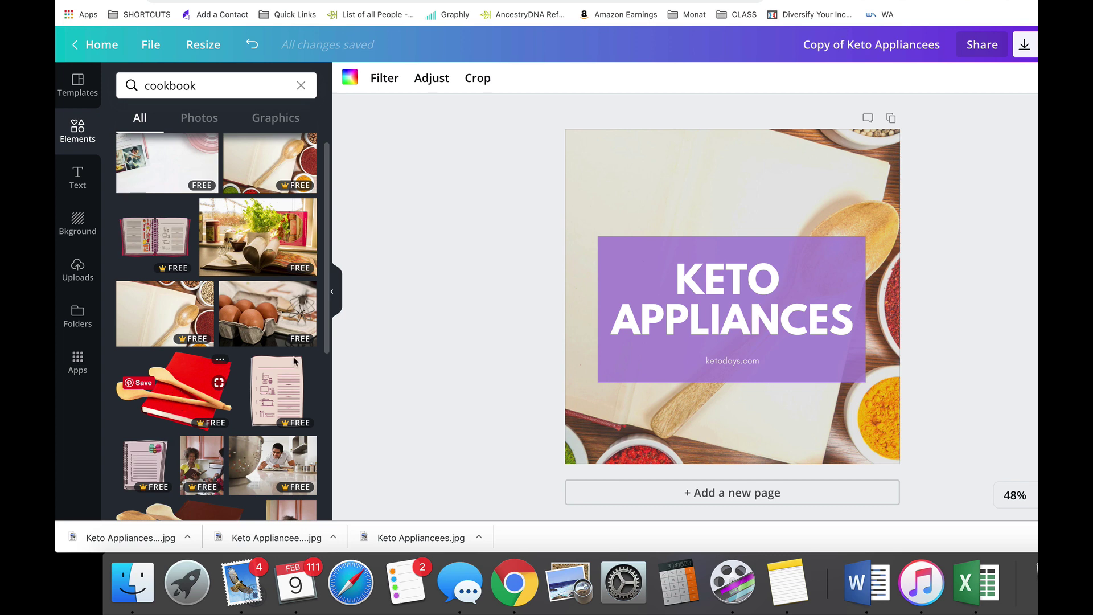
{"action": "left_click_drag", "start_coordinate": [176, 393], "coordinate": [143, 319]}
{"action": "scroll", "coordinate": [218, 363], "scroll_direction": "down", "scroll_amount": 3}
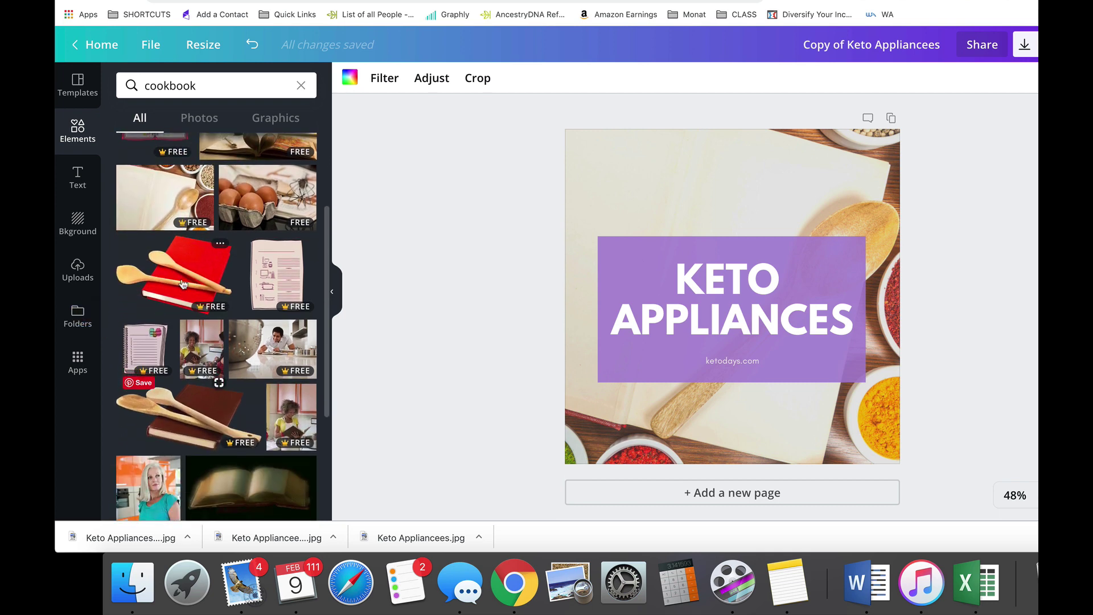
{"action": "left_click_drag", "start_coordinate": [218, 364], "coordinate": [592, 295]}
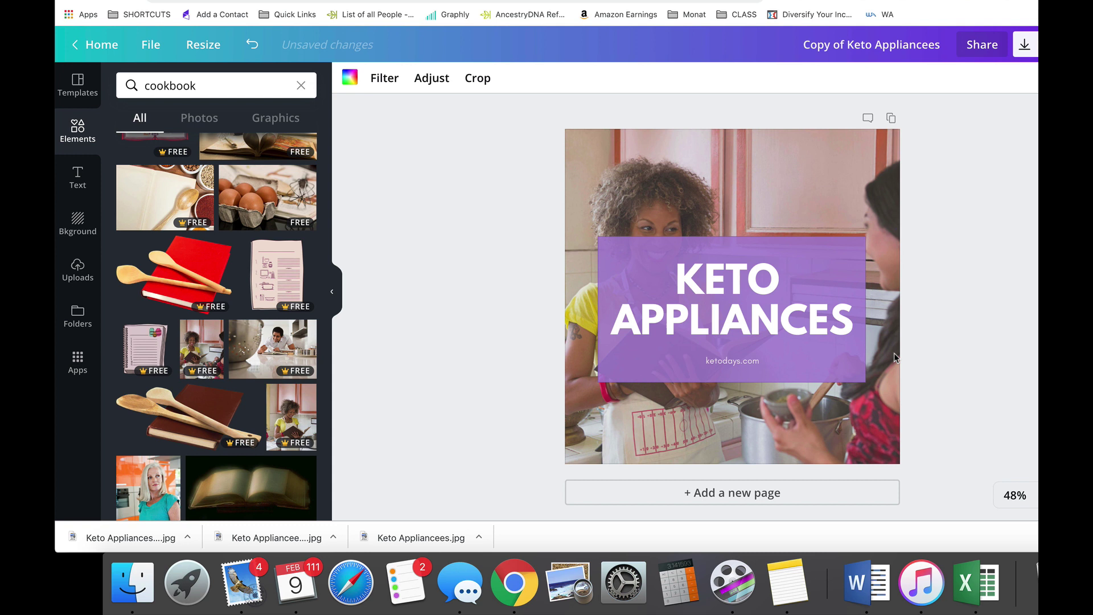
Step: Change the heading from KETO APPLIANCES to KETO COOKBOOKS
{"action": "left_click", "coordinate": [770, 309]}
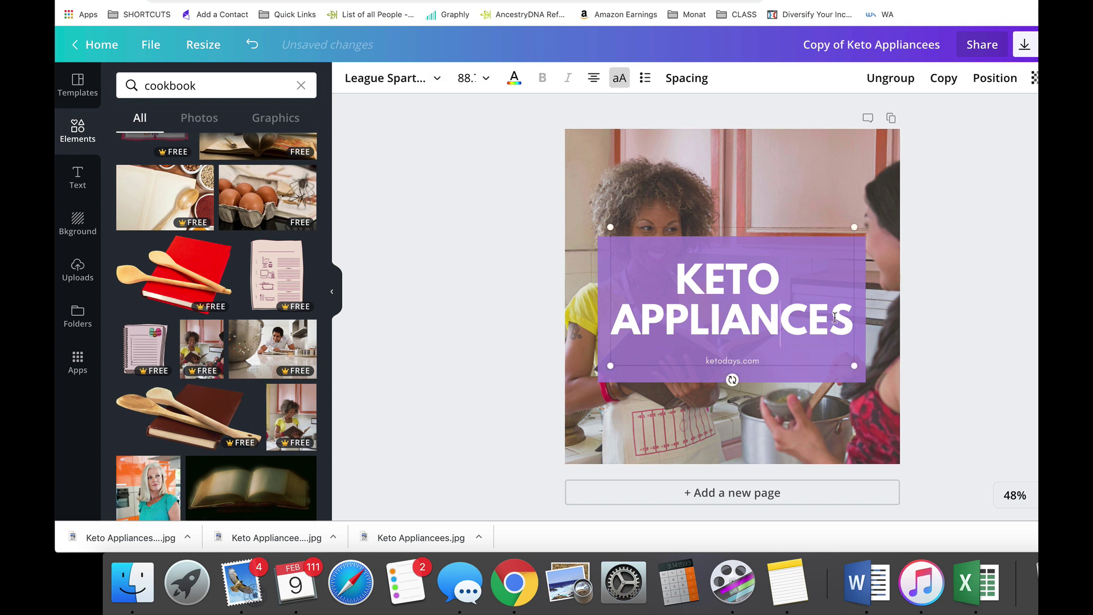
{"action": "left_click_drag", "start_coordinate": [848, 319], "coordinate": [620, 317]}
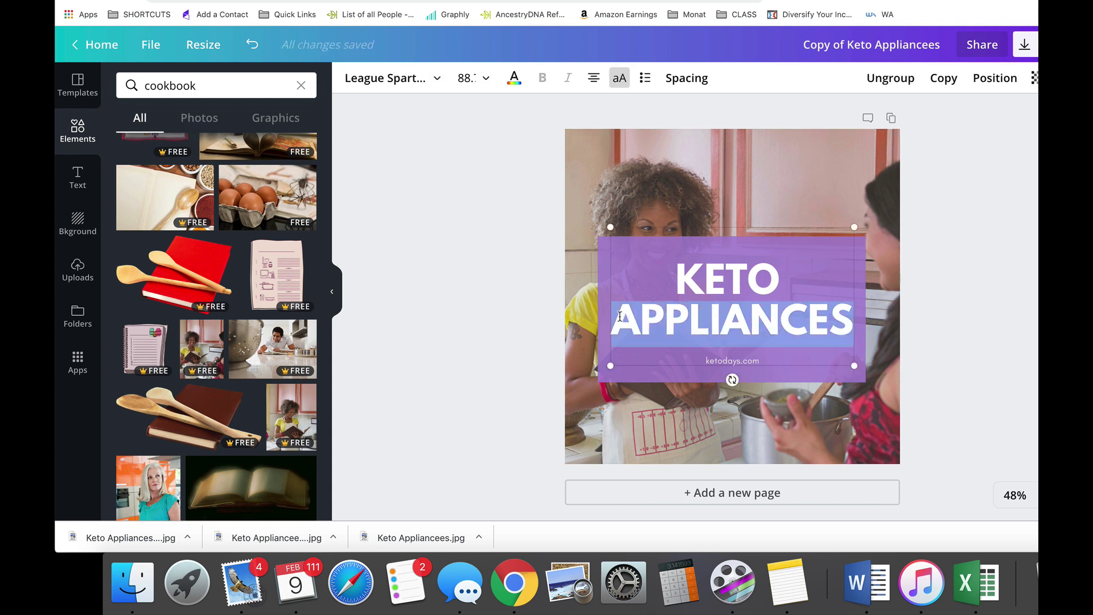
{"action": "type", "text": "COO"}
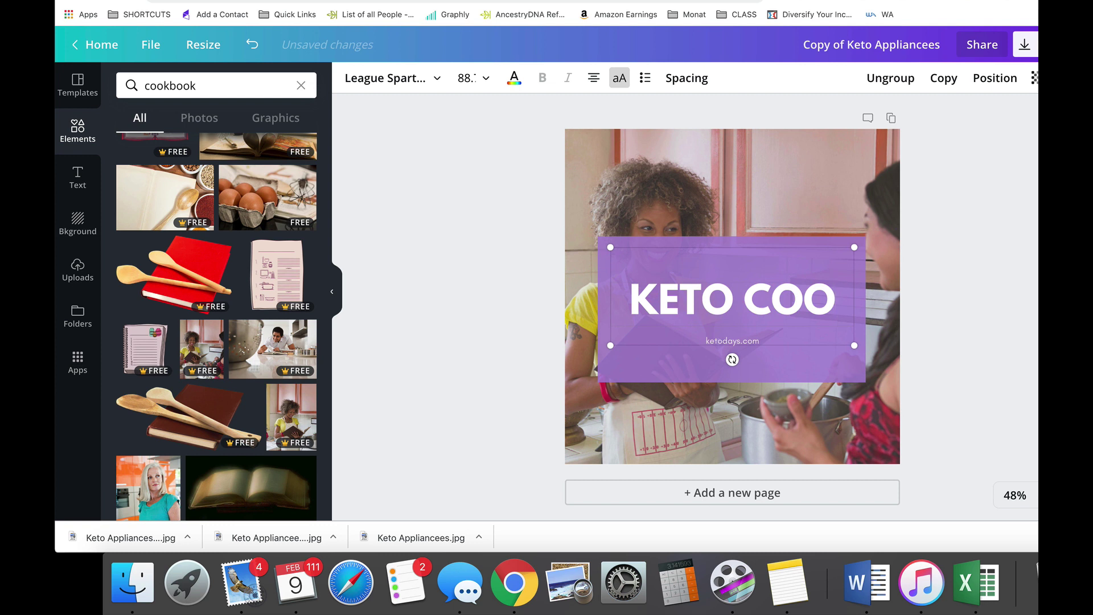
{"action": "key", "text": "BackSpace"}
{"action": "key", "text": "BackSpace"}
{"action": "key", "text": "BackSpace"}
{"action": "type", "text": "COOKBOO"}
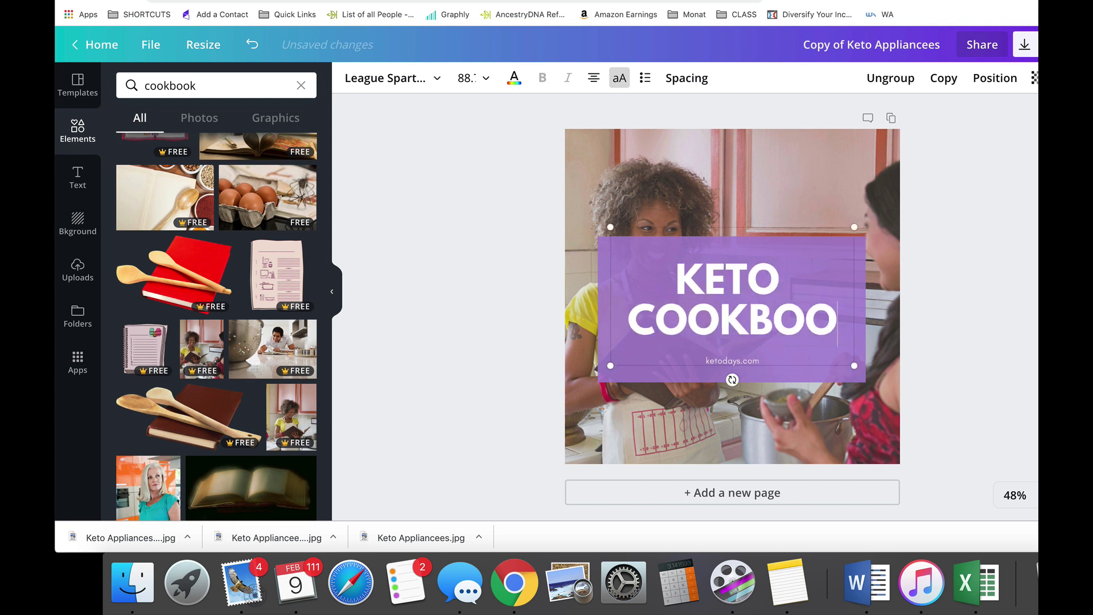
{"action": "type", "text": "KS"}
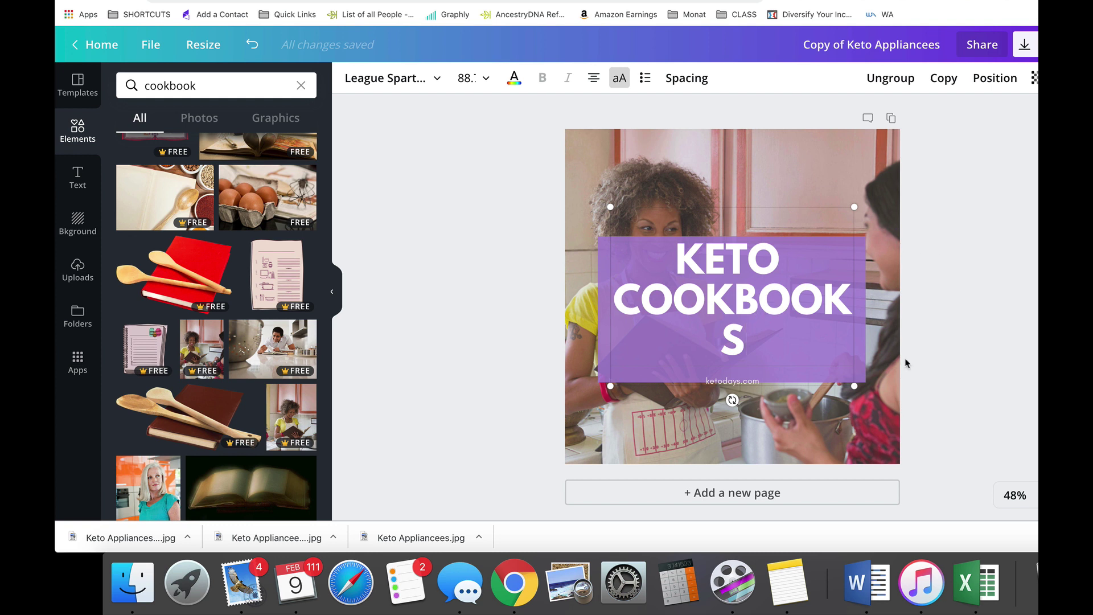
{"action": "key", "text": "Escape"}
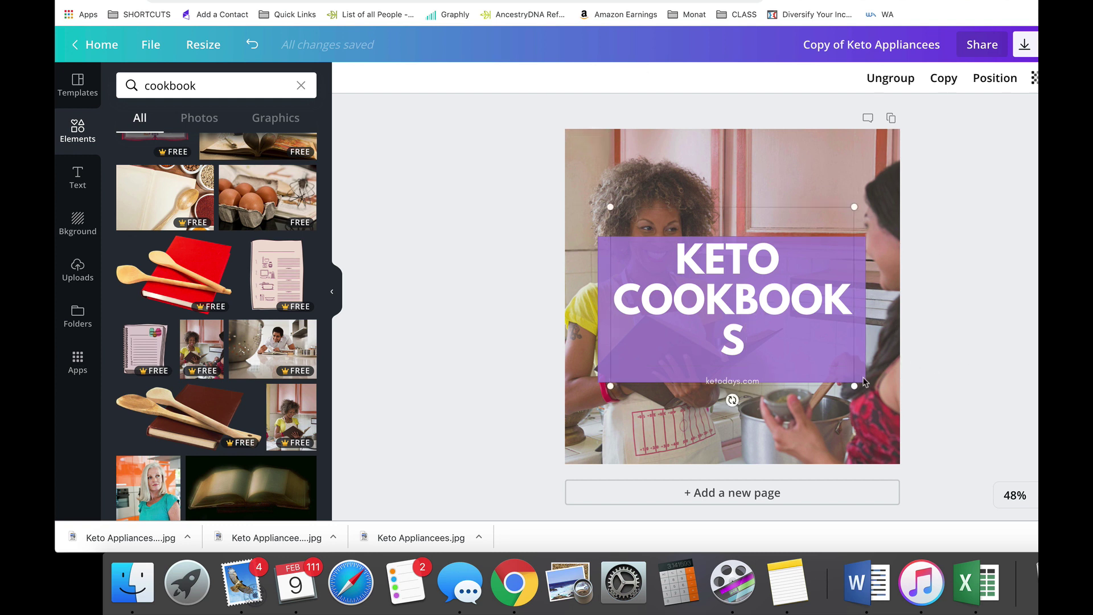
Step: Widen the purple box on both sides and resize the heading text box
{"action": "left_click", "coordinate": [864, 380]}
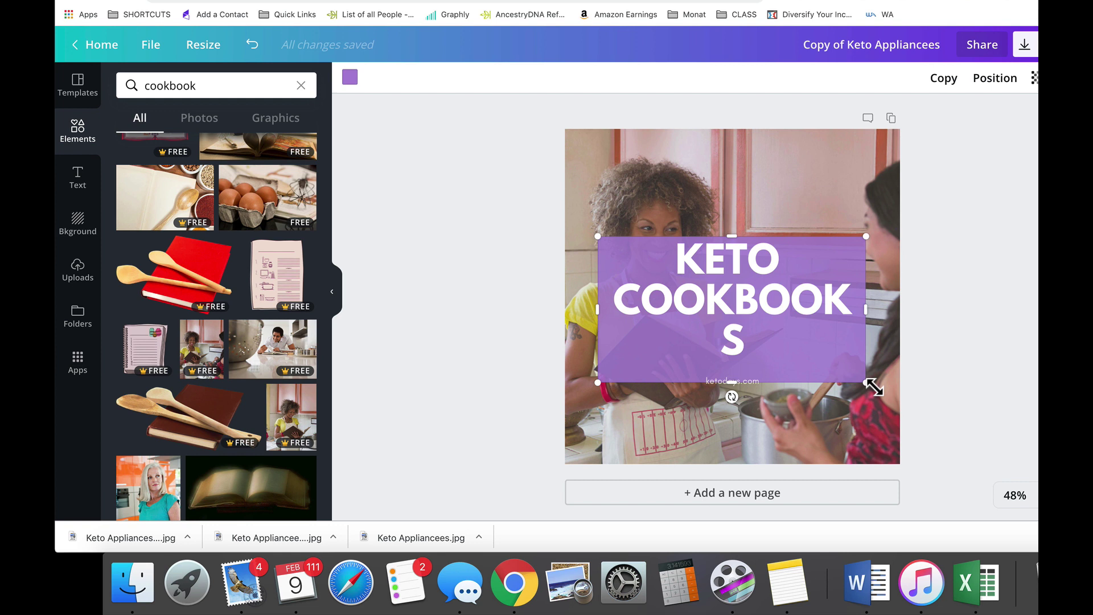
{"action": "left_click_drag", "start_coordinate": [881, 388], "coordinate": [898, 388]}
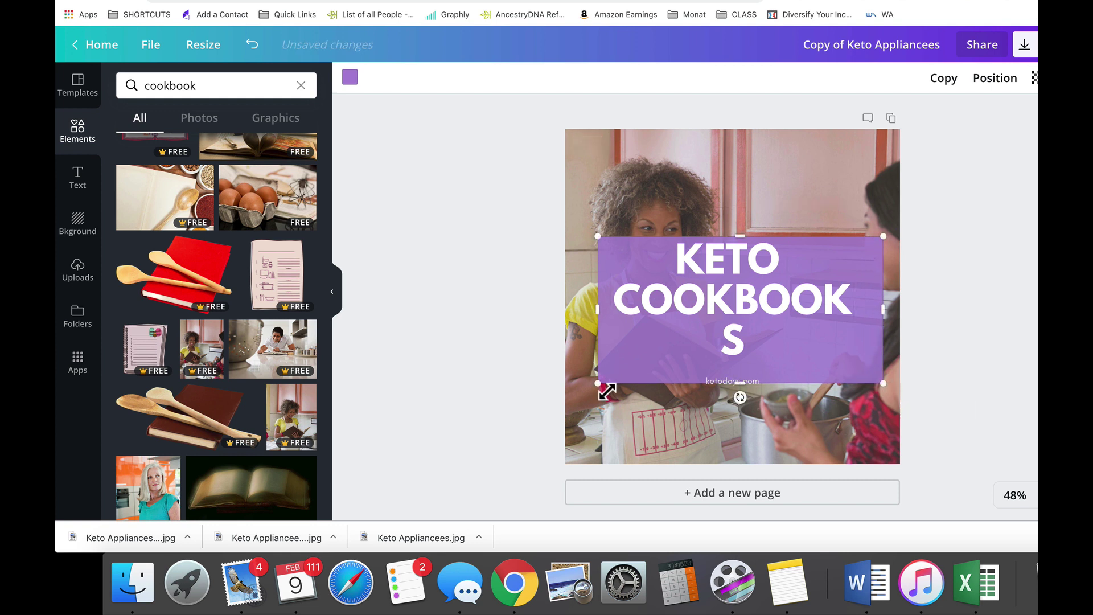
{"action": "left_click_drag", "start_coordinate": [606, 391], "coordinate": [596, 392]}
{"action": "left_click", "coordinate": [818, 322]}
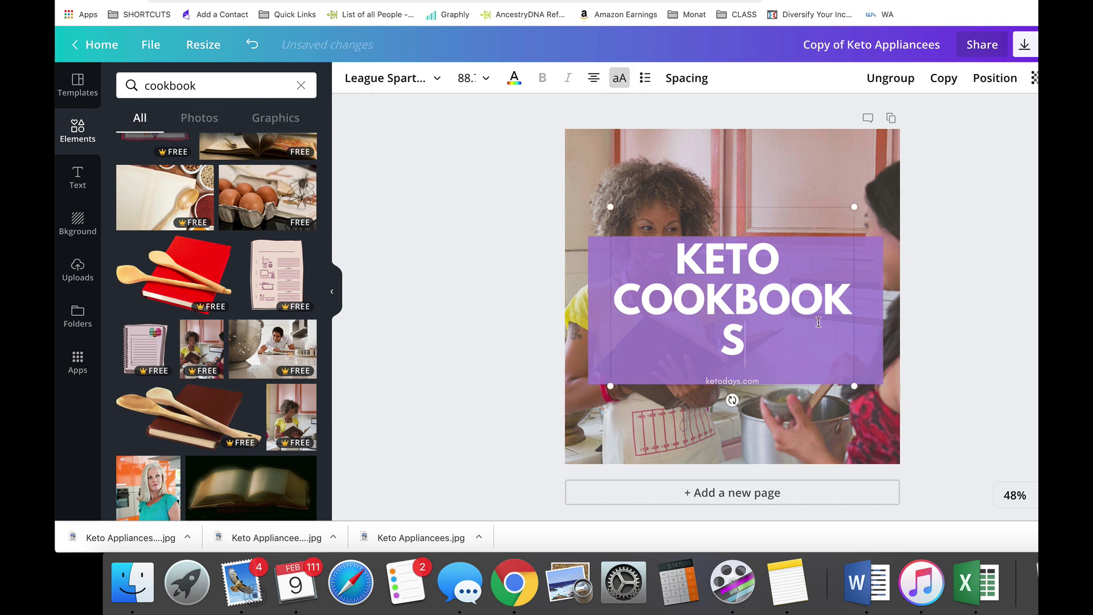
{"action": "left_click", "coordinate": [826, 308]}
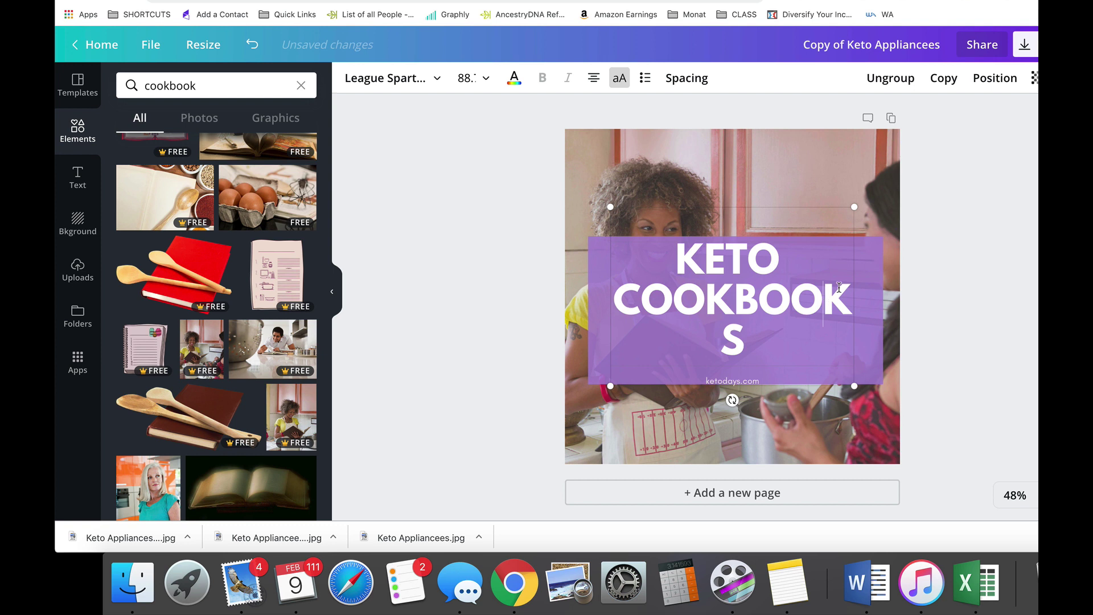
{"action": "left_click", "coordinate": [970, 292]}
{"action": "left_click", "coordinate": [722, 298]}
{"action": "mouse_move", "coordinate": [618, 393]}
{"action": "left_mouse_down"}
{"action": "mouse_move", "coordinate": [588, 395]}
{"action": "mouse_move", "coordinate": [637, 388]}
{"action": "mouse_move", "coordinate": [617, 385]}
{"action": "left_mouse_up"}
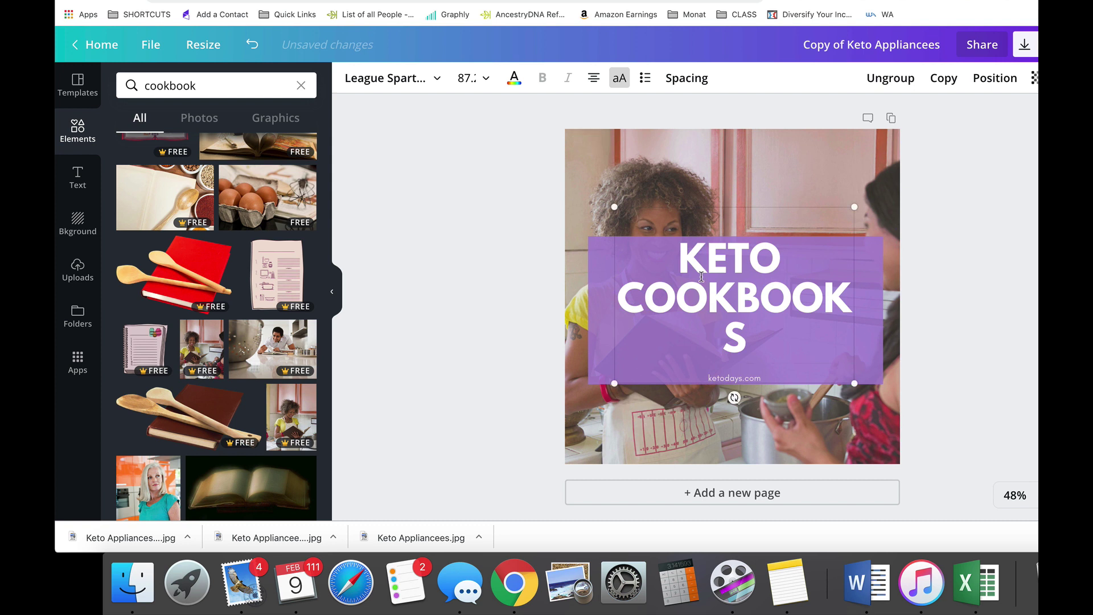
Step: Set the heading font size to 80 and shrink the purple box to fit it
{"action": "left_click", "coordinate": [471, 78]}
{"action": "scroll", "coordinate": [483, 312], "scroll_direction": "down", "scroll_amount": 3}
{"action": "scroll", "coordinate": [484, 312], "scroll_direction": "down", "scroll_amount": 5}
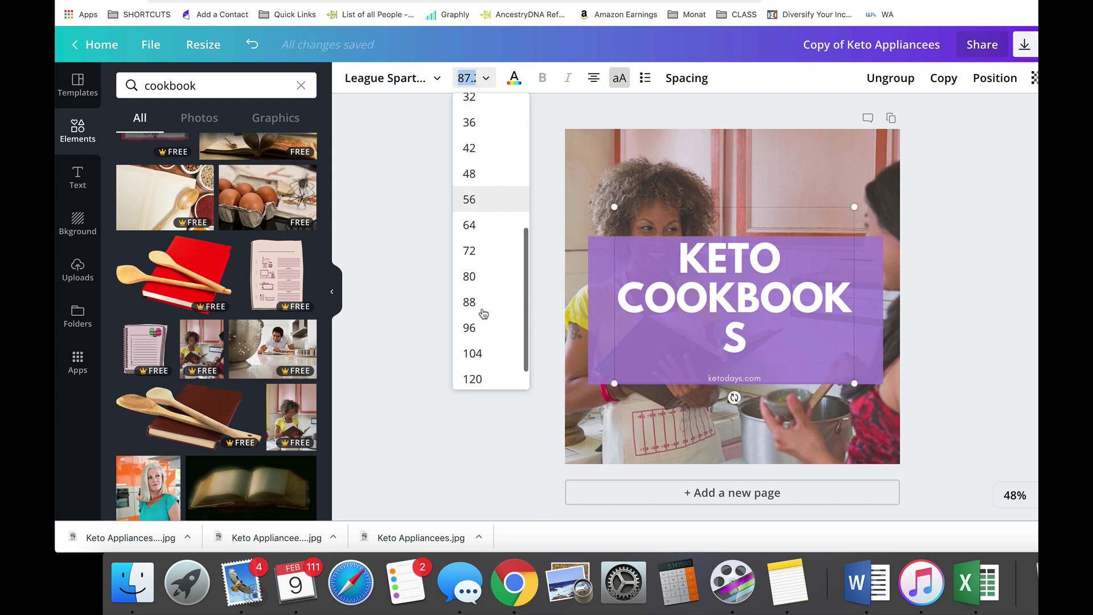
{"action": "left_click", "coordinate": [476, 248]}
{"action": "left_click", "coordinate": [1034, 293]}
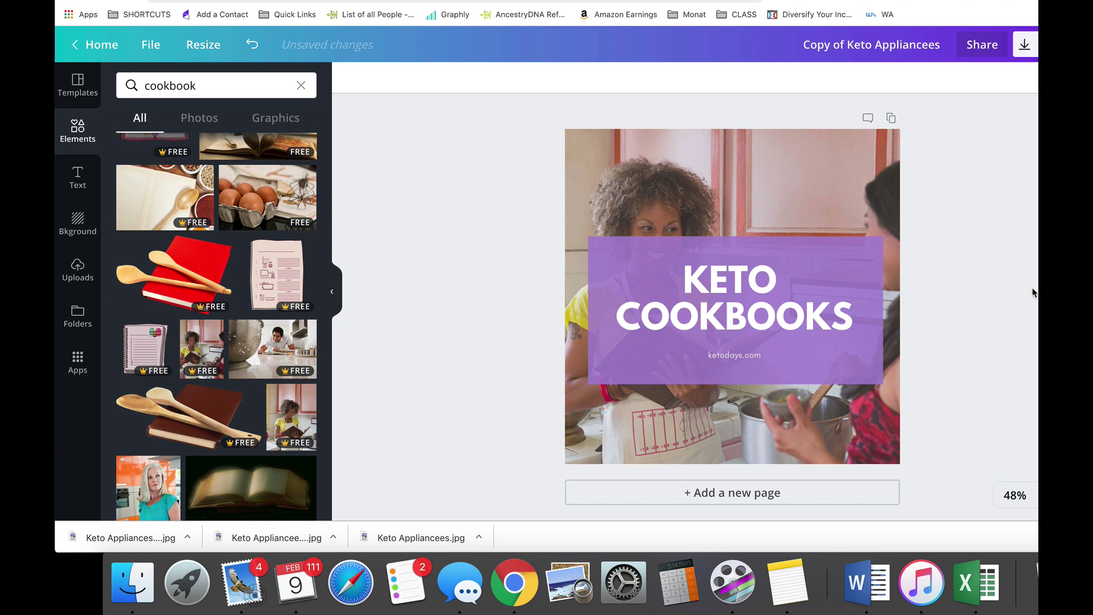
{"action": "left_click", "coordinate": [861, 367]}
{"action": "left_click", "coordinate": [879, 375]}
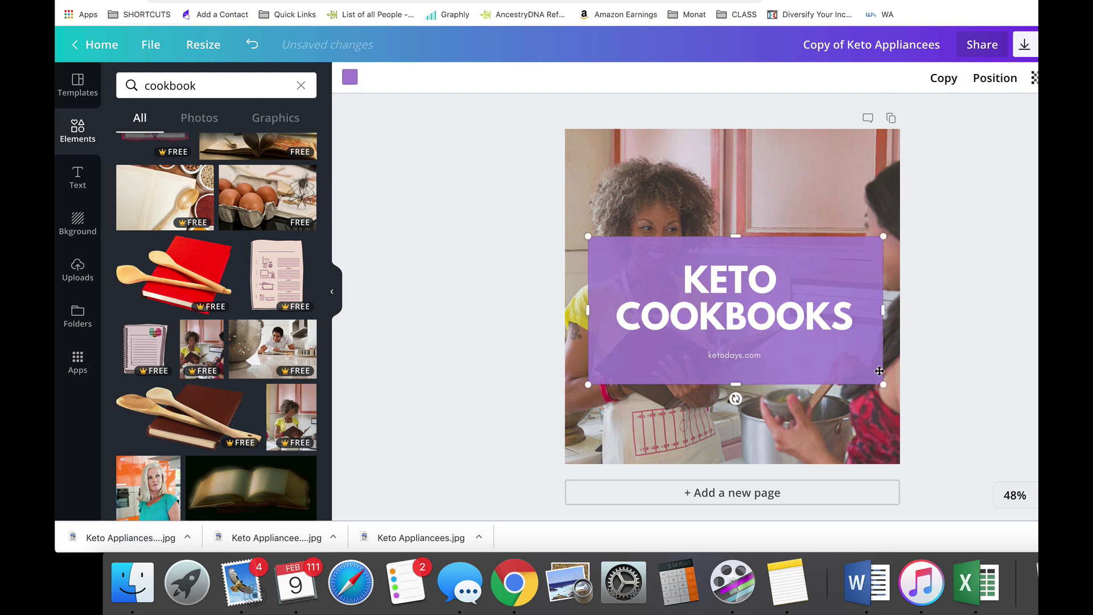
{"action": "left_click_drag", "start_coordinate": [885, 385], "coordinate": [878, 371]}
{"action": "left_click", "coordinate": [1007, 344]}
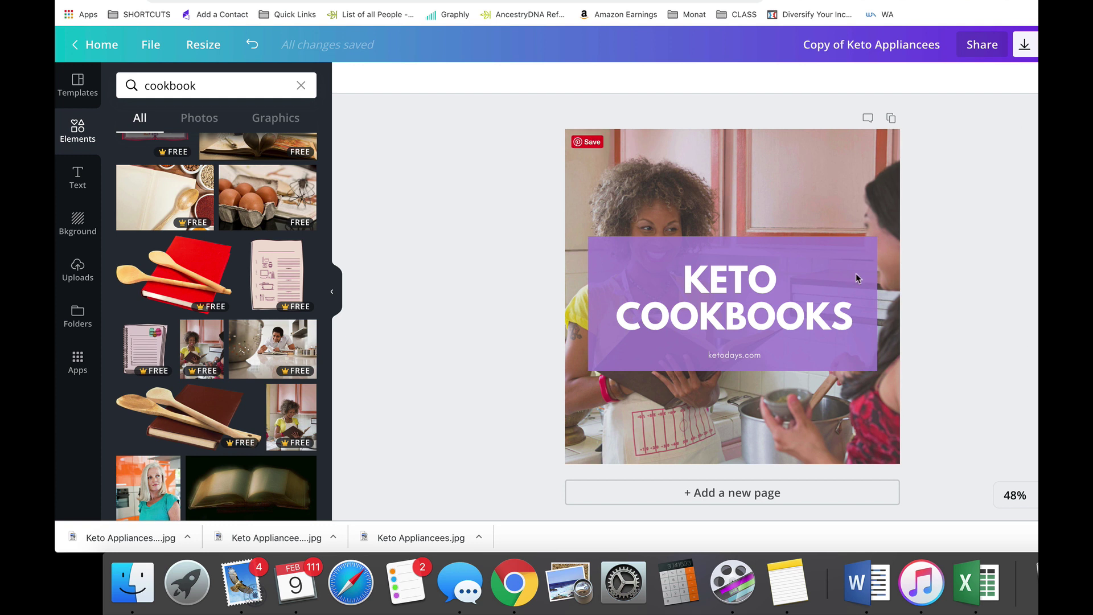
Step: Nudge the heading slightly up, keeping it centred, and adjust its letter spacing
{"action": "left_click_drag", "start_coordinate": [758, 296], "coordinate": [761, 291]}
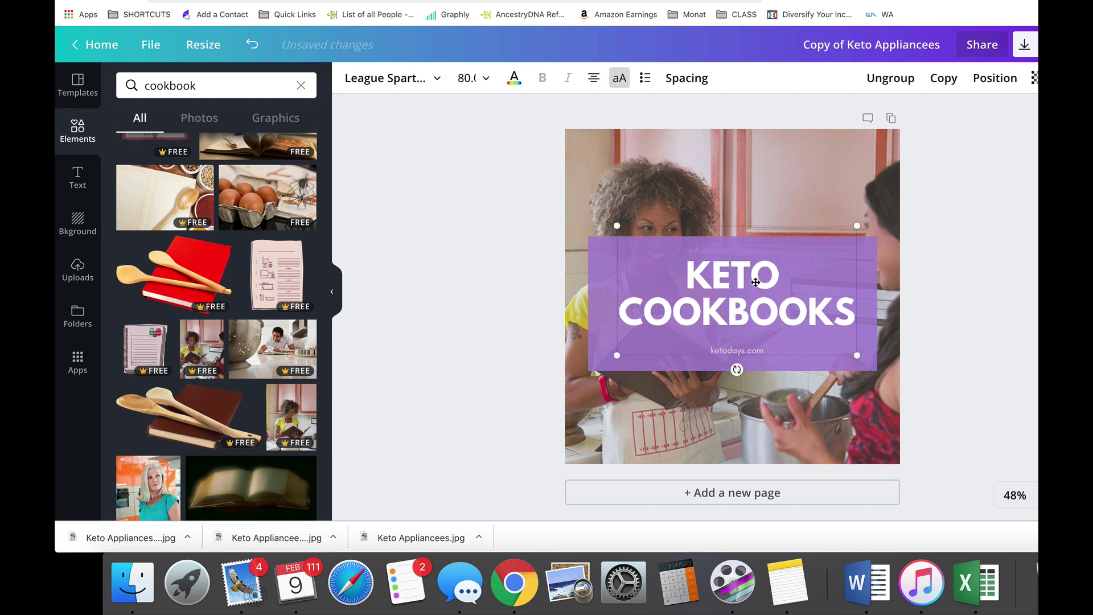
{"action": "left_click", "coordinate": [686, 78]}
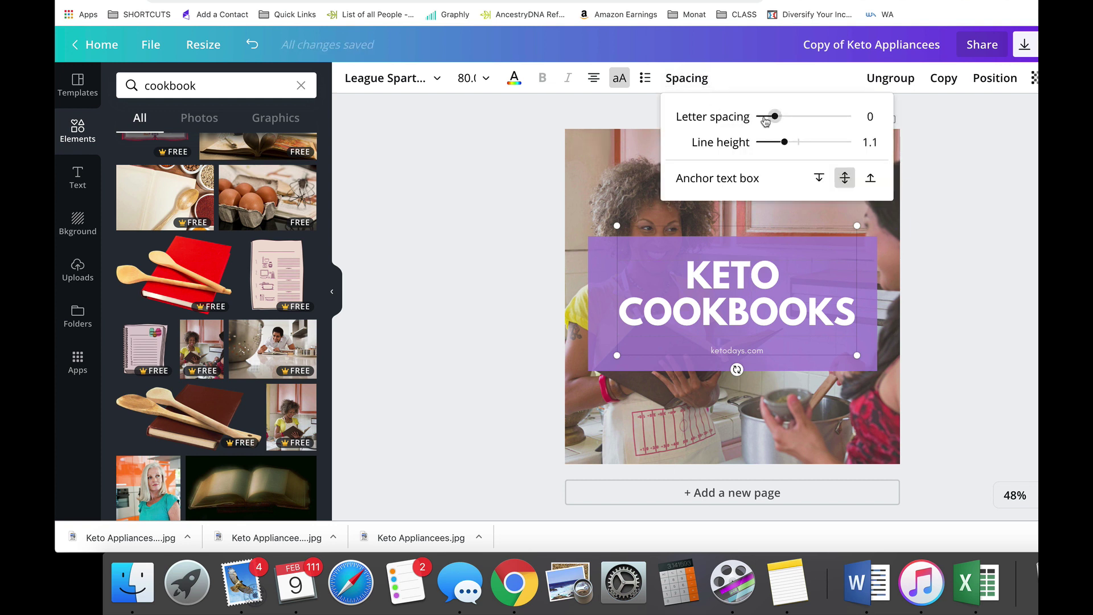
{"action": "mouse_move", "coordinate": [774, 118]}
{"action": "left_mouse_down"}
{"action": "mouse_move", "coordinate": [797, 117]}
{"action": "mouse_move", "coordinate": [772, 116]}
{"action": "left_mouse_up"}
{"action": "left_click", "coordinate": [968, 139]}
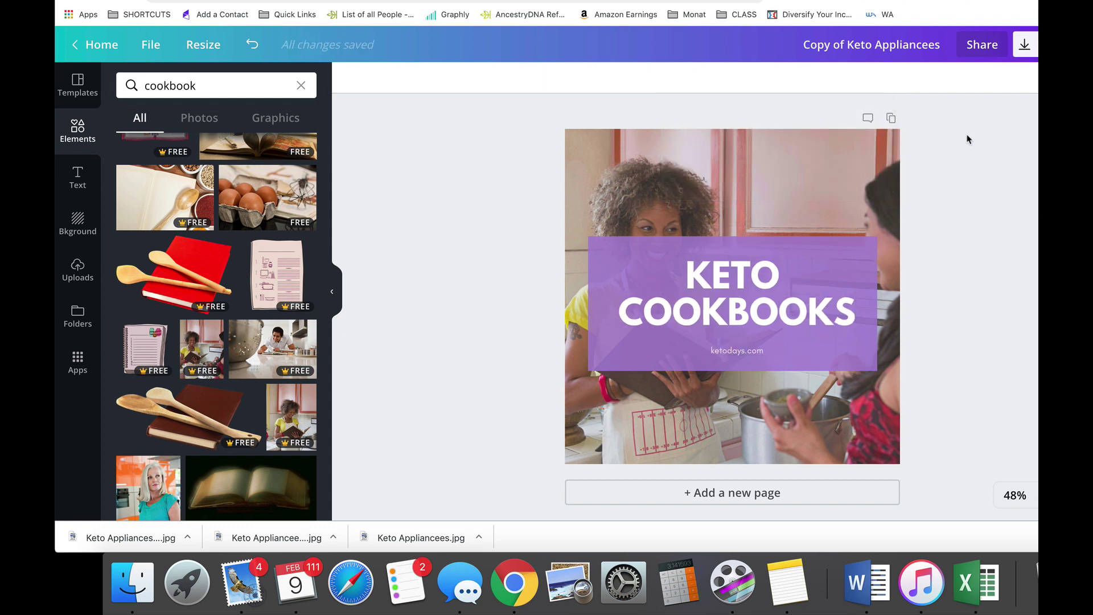
{"action": "left_click", "coordinate": [883, 44]}
Step: Rename the design to 'Keto Cookbooks'
{"action": "left_click_drag", "start_coordinate": [943, 50], "coordinate": [744, 50]}
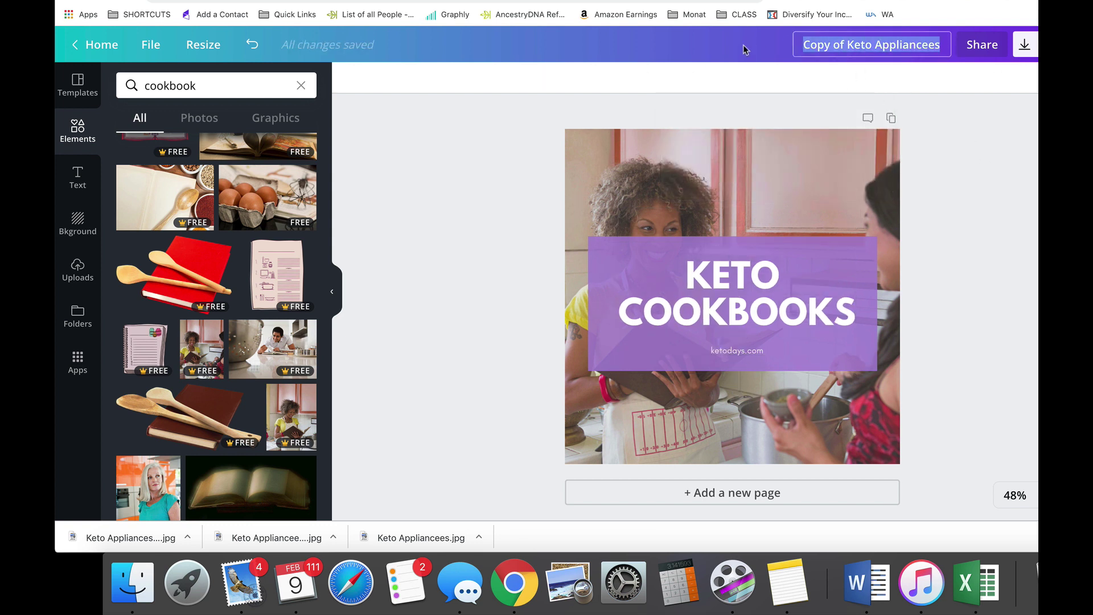
{"action": "type", "text": "Keeto Co"}
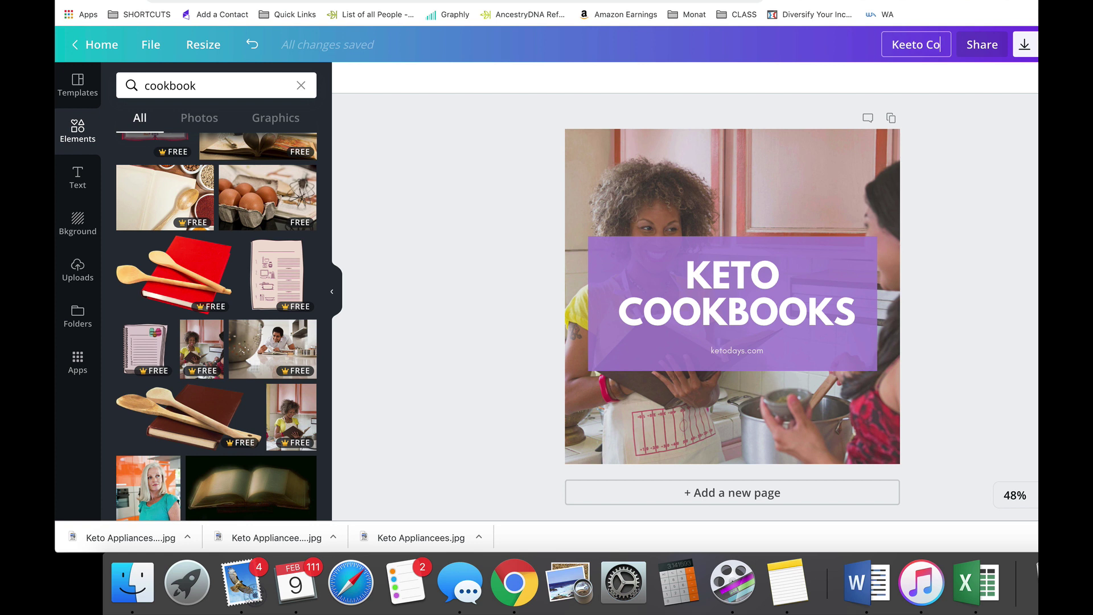
{"action": "key", "text": "BackSpace"}
{"action": "key", "text": "BackSpace"}
{"action": "key", "text": "BackSpace"}
{"action": "key", "text": "BackSpace"}
{"action": "key", "text": "BackSpace"}
{"action": "key", "text": "BackSpace"}
{"action": "type", "text": "to Cookbooks"}
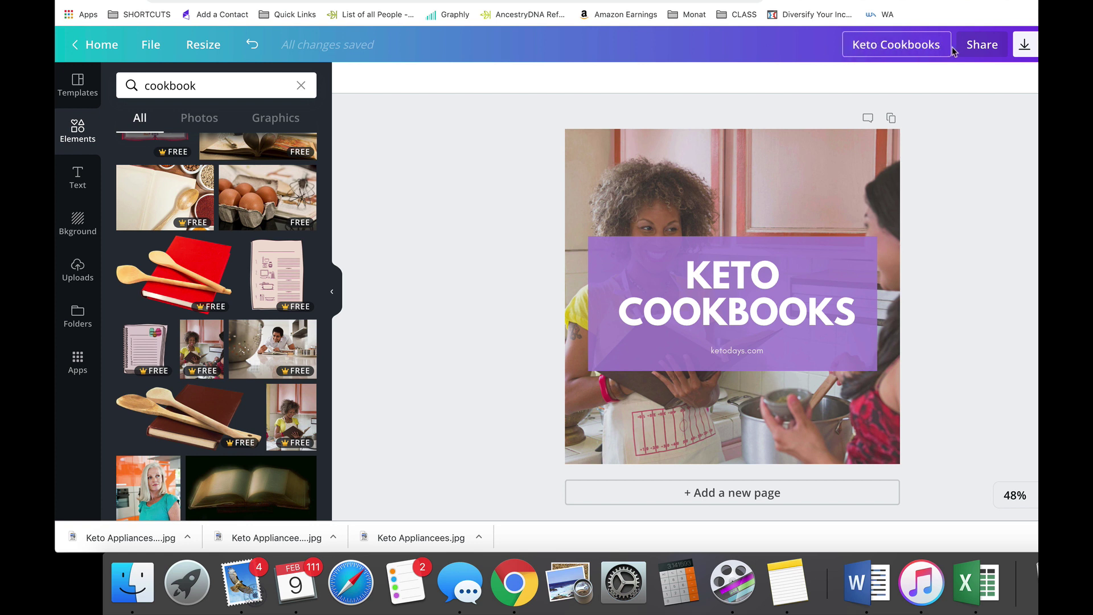
Step: Download the design as JPG, saving Keto Cookbooks.jpg into the Keto folder
{"action": "left_click", "coordinate": [1024, 44]}
{"action": "left_click", "coordinate": [952, 139]}
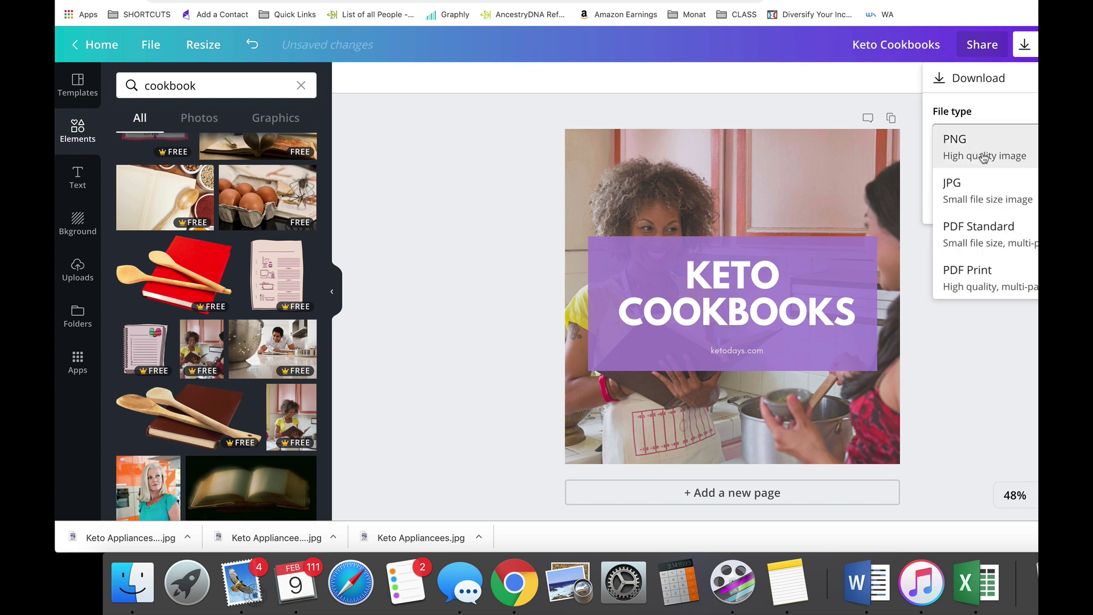
{"action": "left_click", "coordinate": [969, 184]}
{"action": "left_click", "coordinate": [994, 182]}
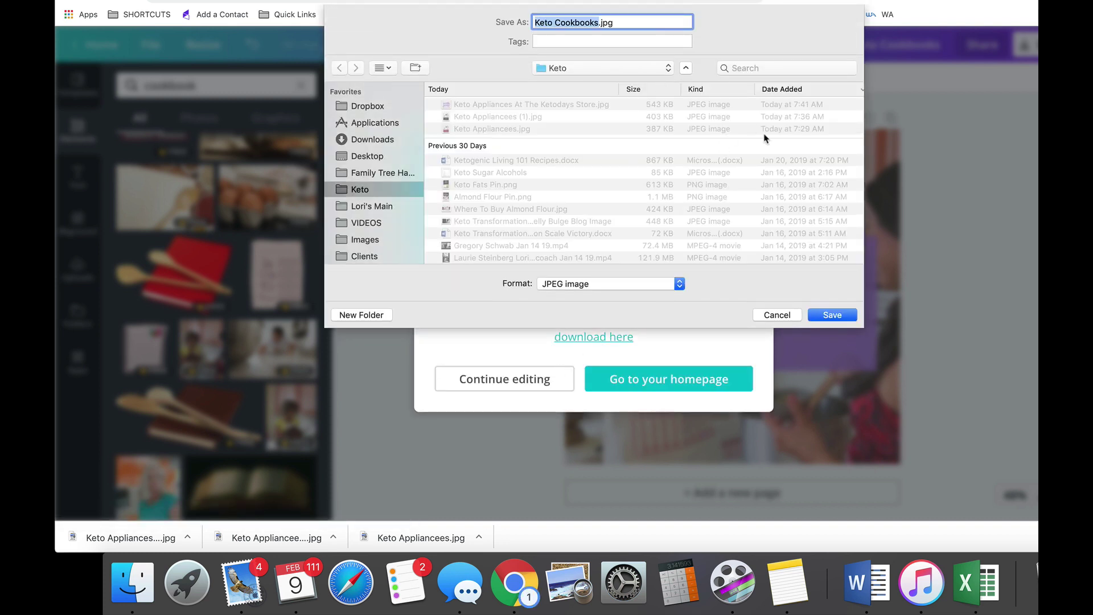
{"action": "left_click", "coordinate": [834, 315]}
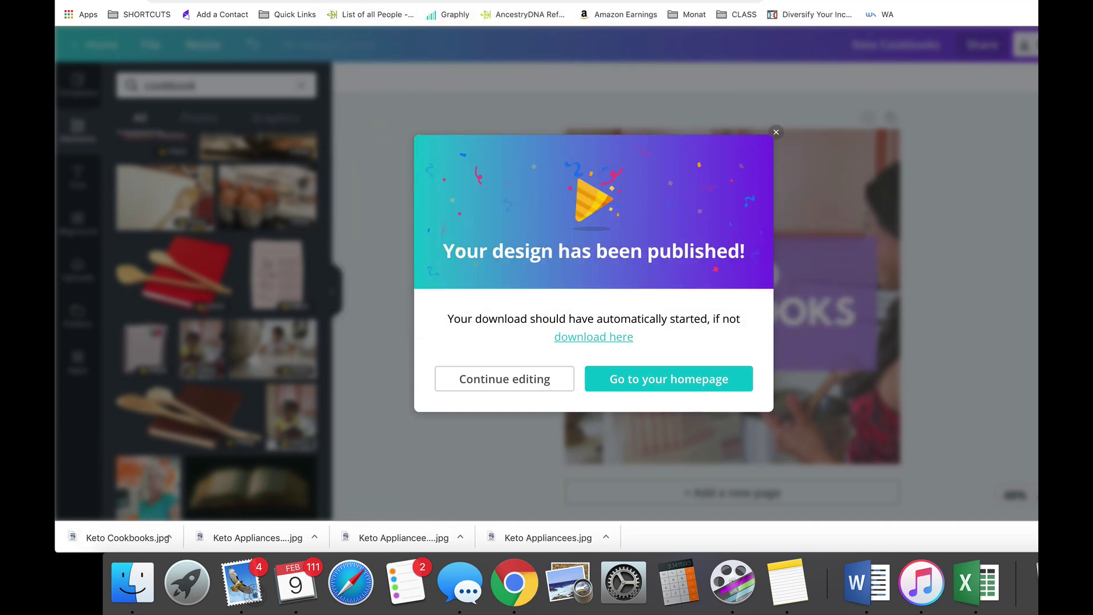
Step: Return to the WordPress Edit category page for Keto Cookbooks
{"action": "key", "text": "ctrl+Tab"}
{"action": "scroll", "coordinate": [417, 203], "scroll_direction": "up", "scroll_amount": 5}
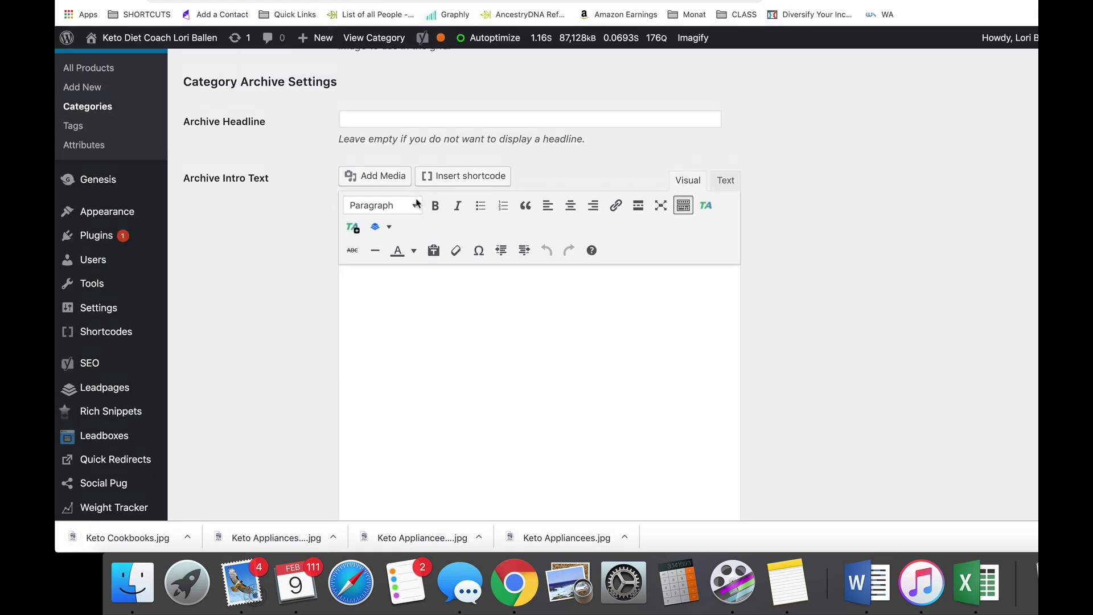
{"action": "scroll", "coordinate": [417, 203], "scroll_direction": "up", "scroll_amount": 10}
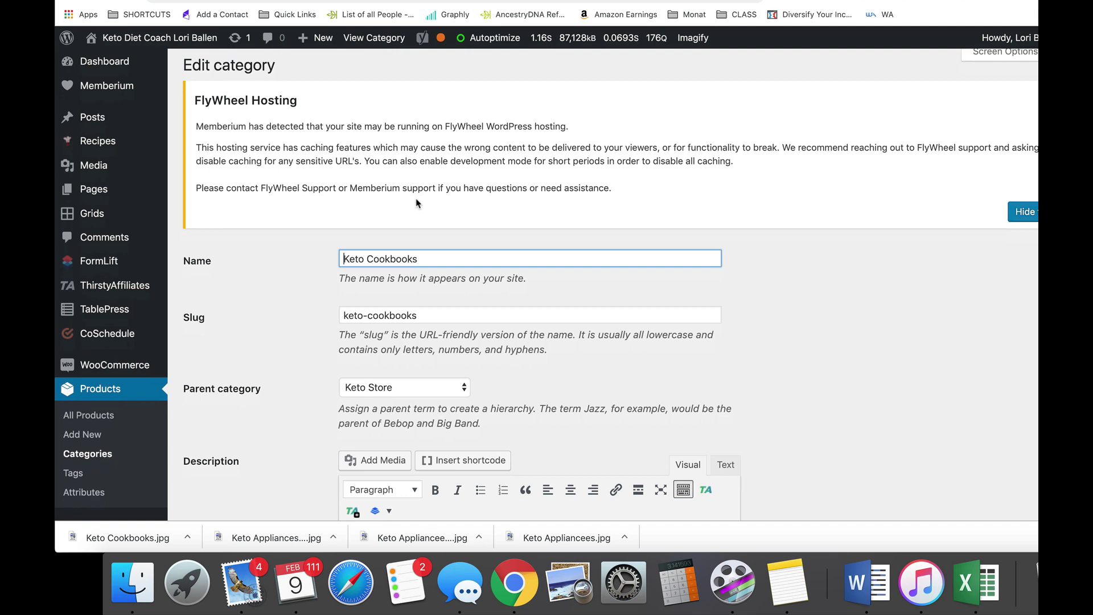
{"action": "scroll", "coordinate": [416, 199], "scroll_direction": "down", "scroll_amount": 4}
{"action": "scroll", "coordinate": [418, 182], "scroll_direction": "down", "scroll_amount": 1}
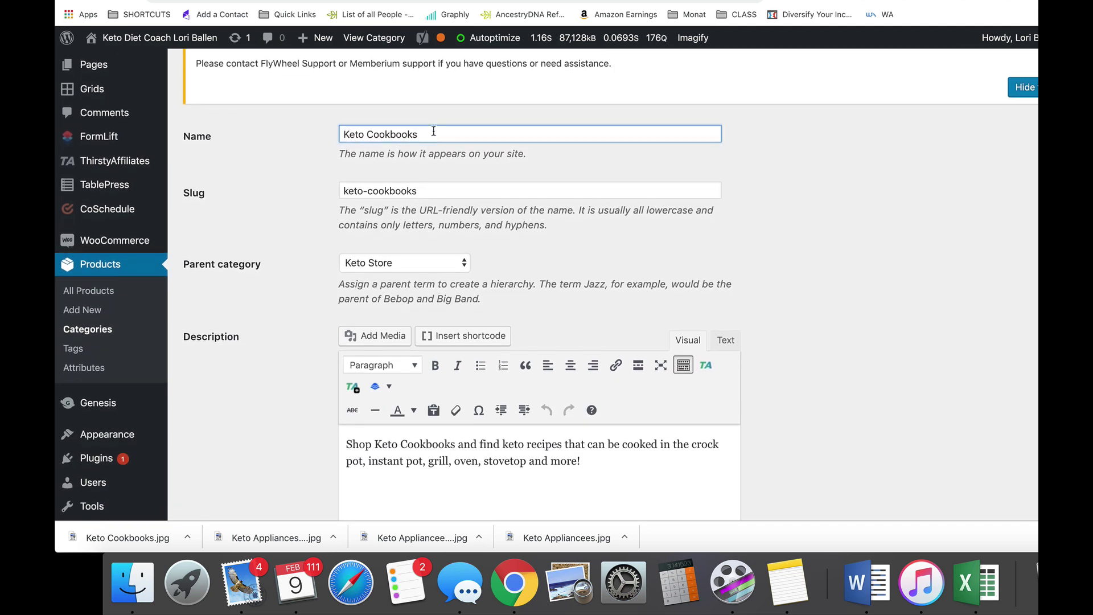
Step: Scroll down the category editor past the Keto Cookbooks description
{"action": "scroll", "coordinate": [433, 136], "scroll_direction": "down", "scroll_amount": 2}
{"action": "scroll", "coordinate": [435, 146], "scroll_direction": "down", "scroll_amount": 5}
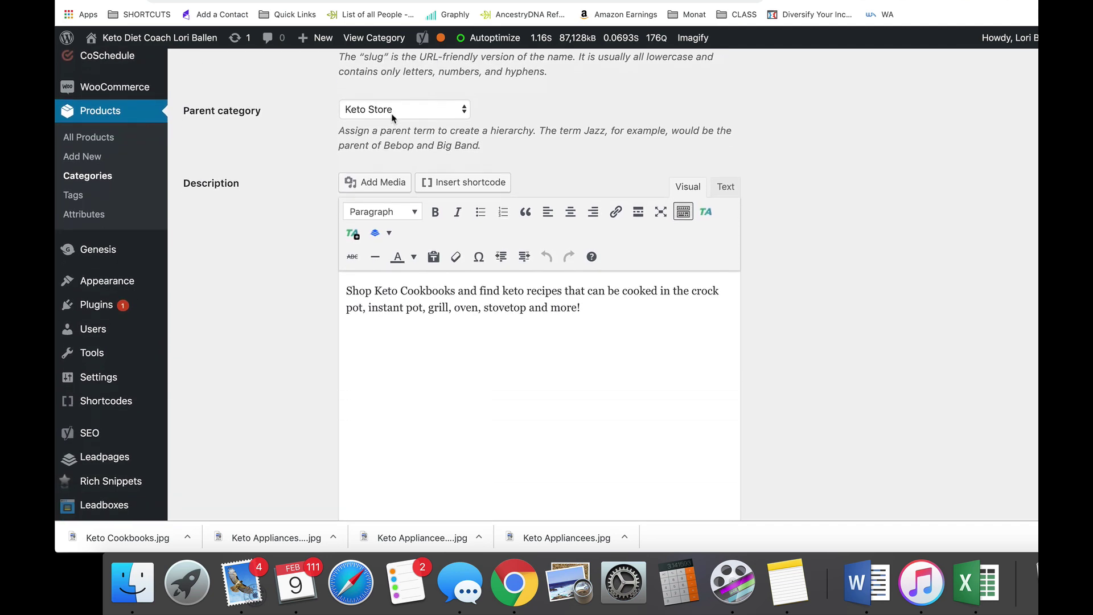
{"action": "scroll", "coordinate": [392, 118], "scroll_direction": "down", "scroll_amount": 5}
{"action": "key", "text": "super+a"}
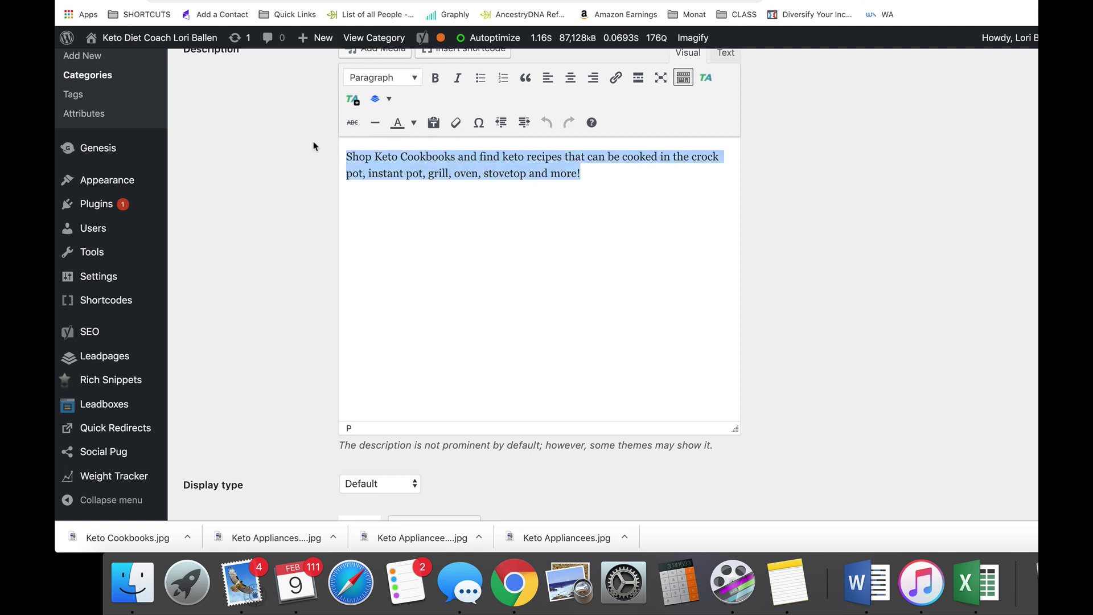
{"action": "scroll", "coordinate": [312, 144], "scroll_direction": "down", "scroll_amount": 3}
{"action": "left_click", "coordinate": [558, 150]}
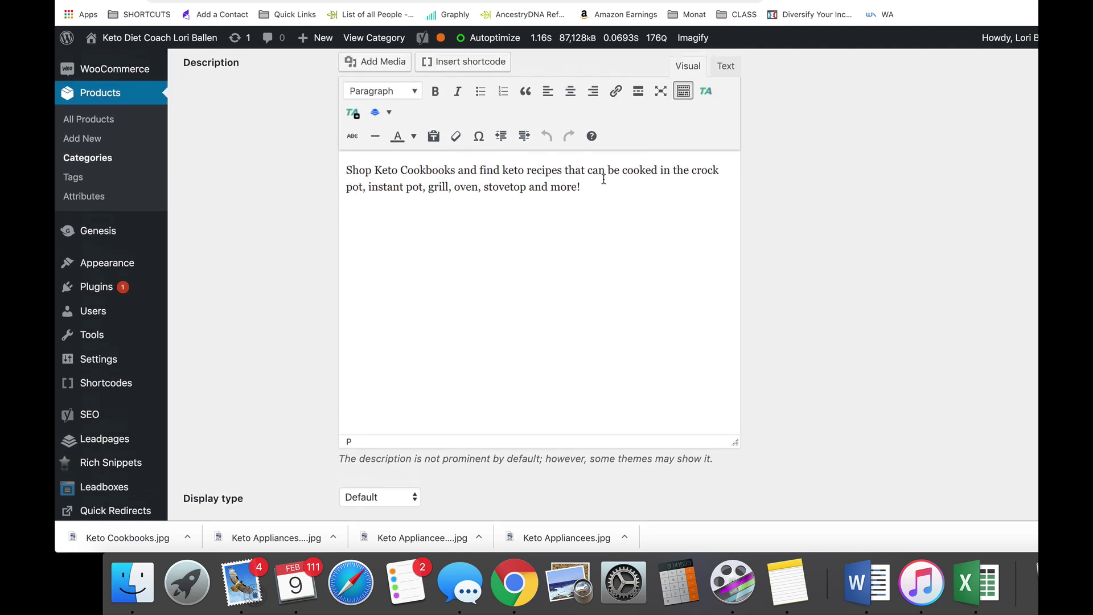
{"action": "scroll", "coordinate": [592, 204], "scroll_direction": "up", "scroll_amount": 1}
{"action": "left_click_drag", "start_coordinate": [548, 203], "coordinate": [329, 179]}
{"action": "scroll", "coordinate": [330, 180], "scroll_direction": "down", "scroll_amount": 1}
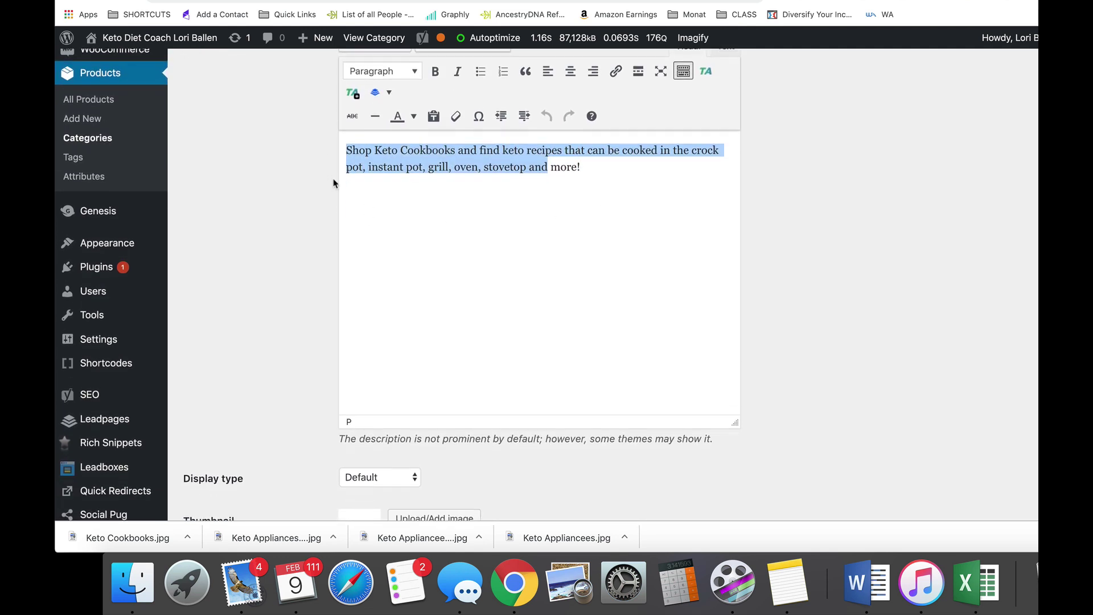
{"action": "left_click", "coordinate": [479, 204]}
Step: Set the category Display type to Both and open the thumbnail image chooser
{"action": "scroll", "coordinate": [481, 207], "scroll_direction": "down", "scroll_amount": 5}
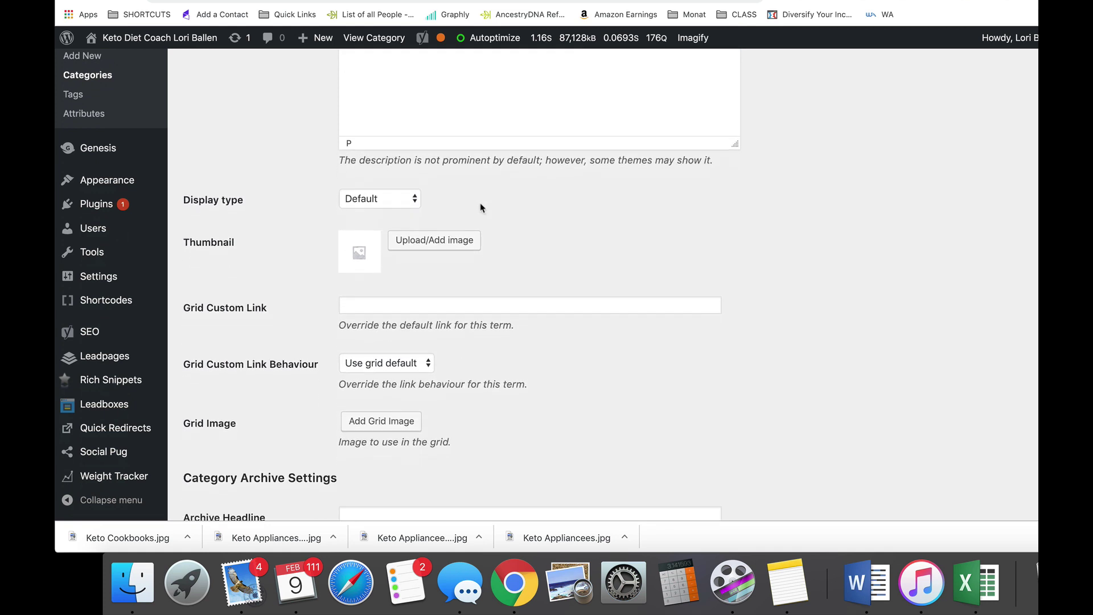
{"action": "scroll", "coordinate": [481, 208], "scroll_direction": "down", "scroll_amount": 1}
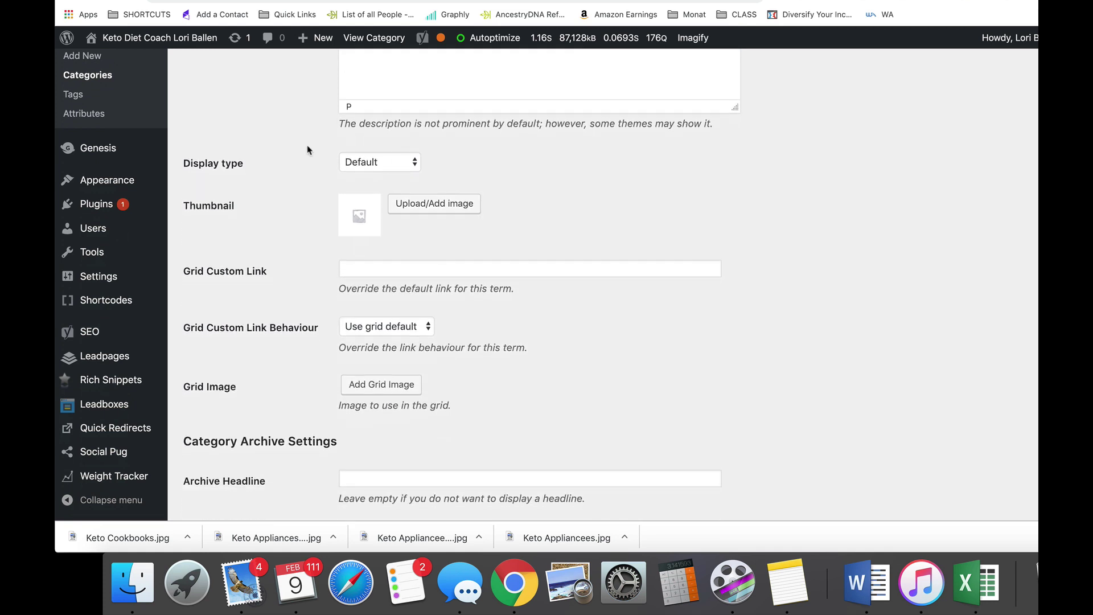
{"action": "left_click", "coordinate": [386, 164]}
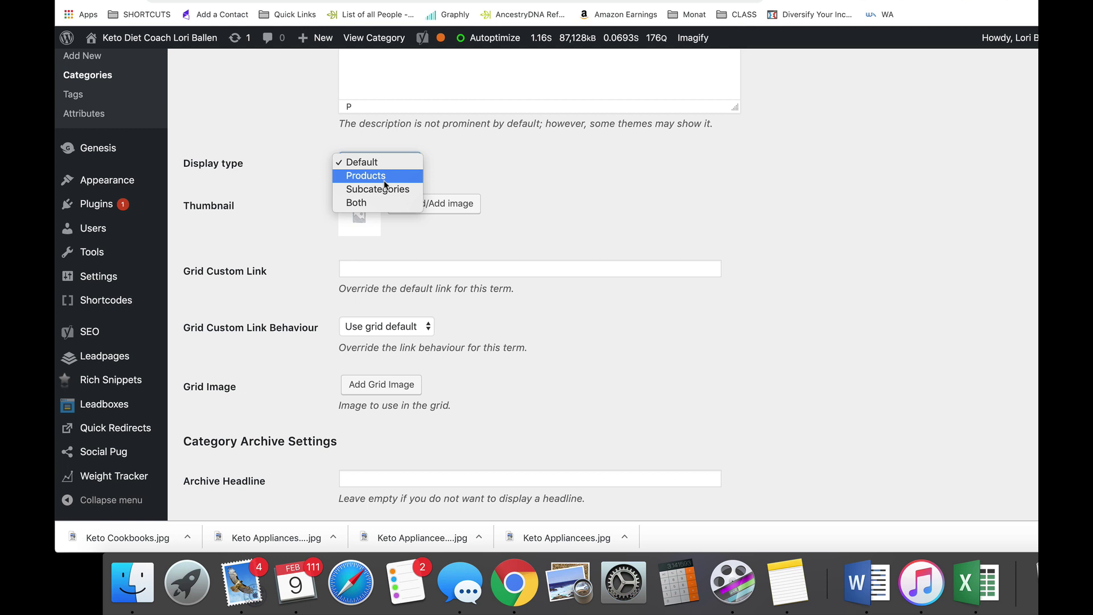
{"action": "left_click", "coordinate": [375, 209]}
{"action": "scroll", "coordinate": [456, 171], "scroll_direction": "down", "scroll_amount": 2}
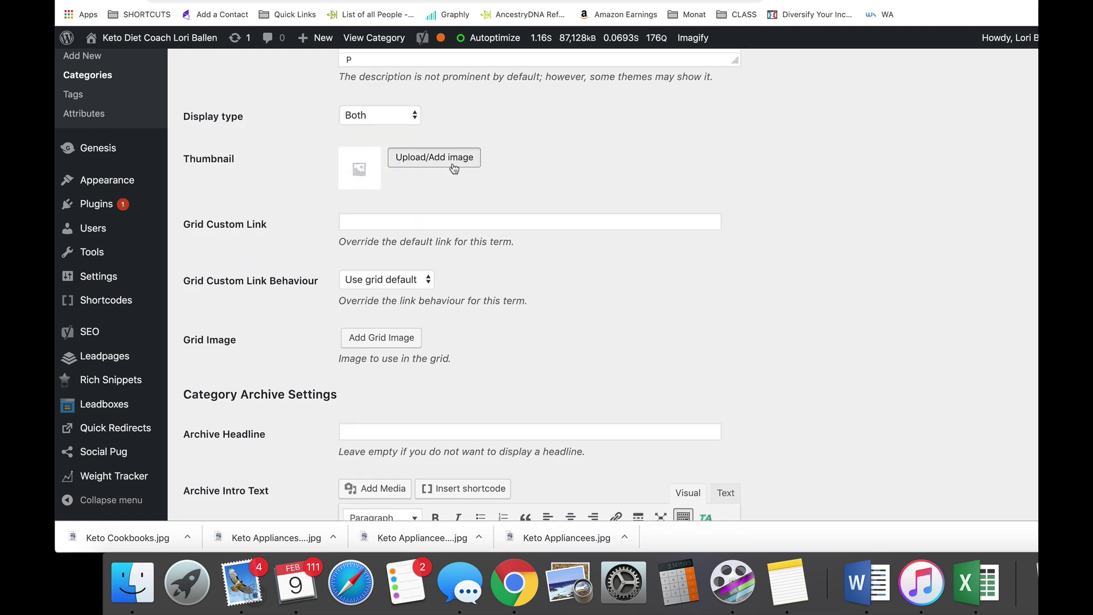
{"action": "left_click", "coordinate": [453, 165]}
Step: Upload Keto Cookbooks.jpg in the Choose an image dialog
{"action": "left_click", "coordinate": [115, 94]}
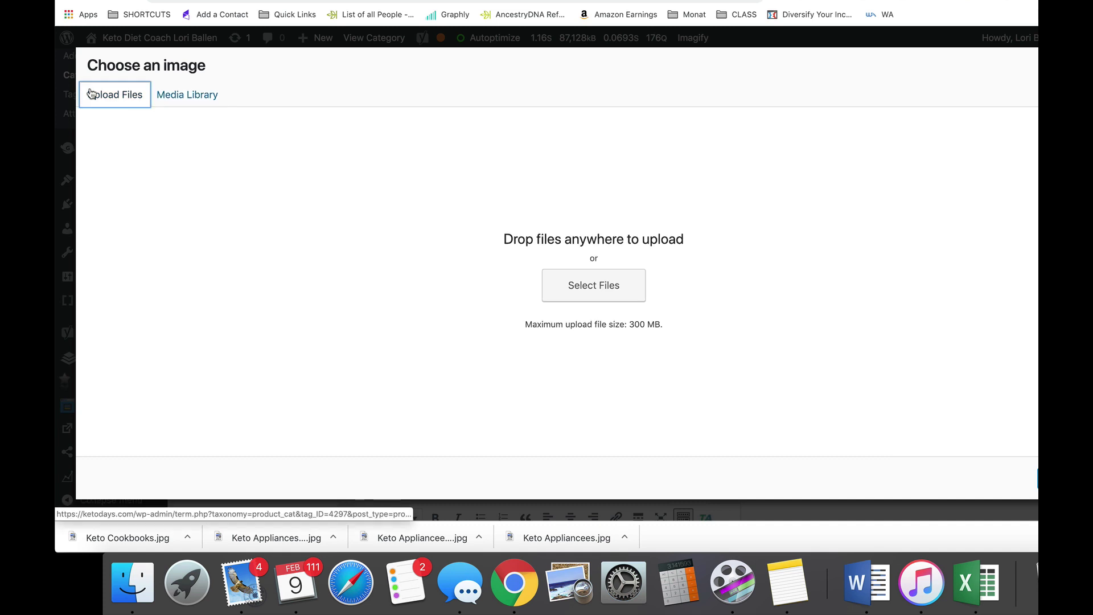
{"action": "left_click", "coordinate": [592, 284]}
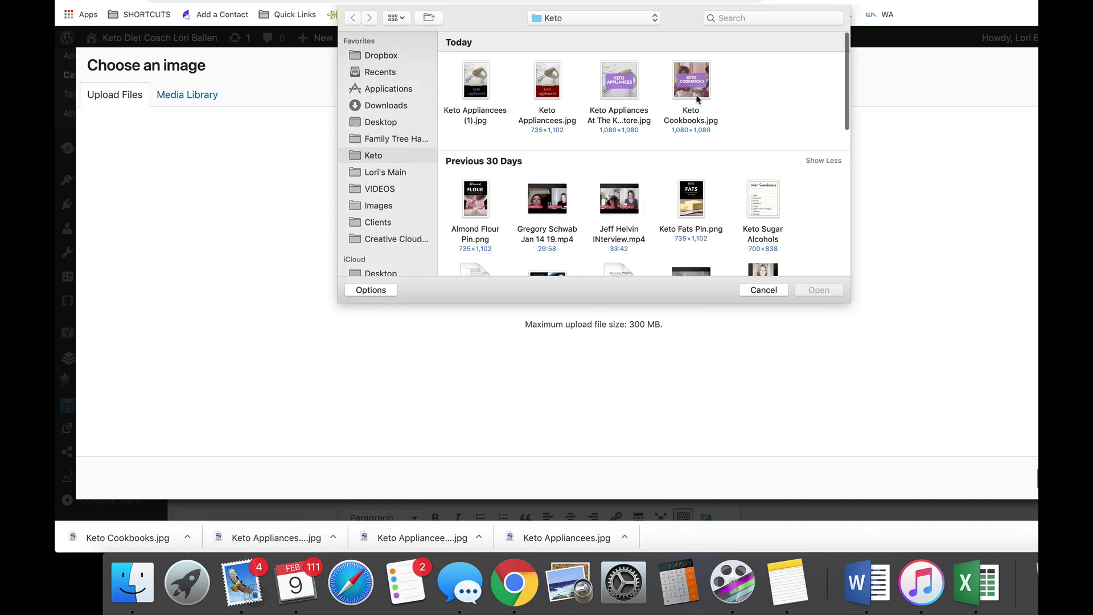
{"action": "left_click", "coordinate": [697, 85]}
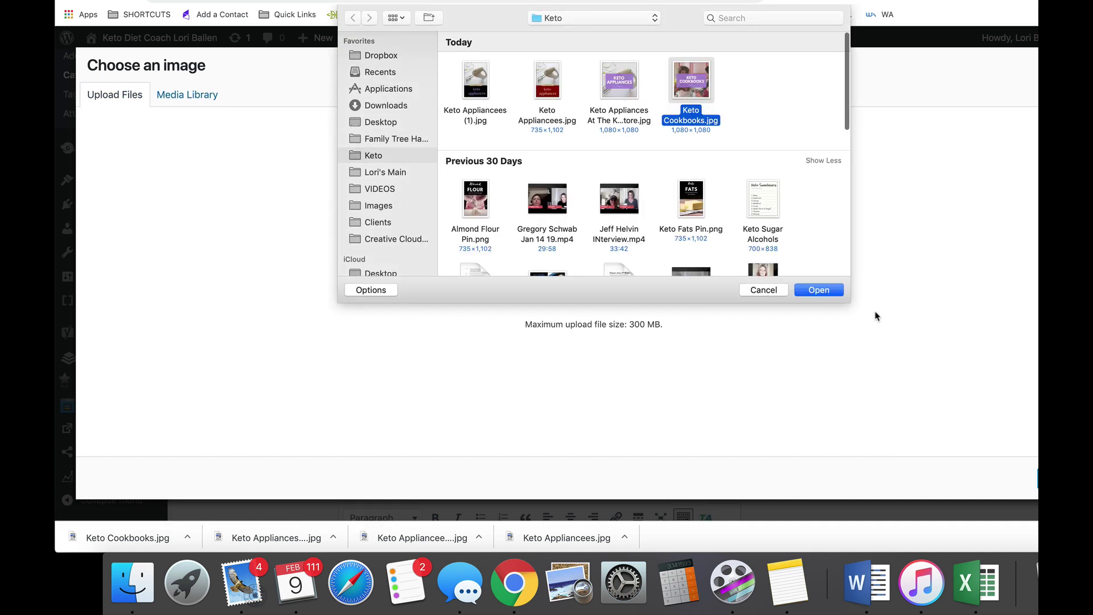
{"action": "left_click", "coordinate": [819, 290]}
{"action": "left_click", "coordinate": [997, 358]}
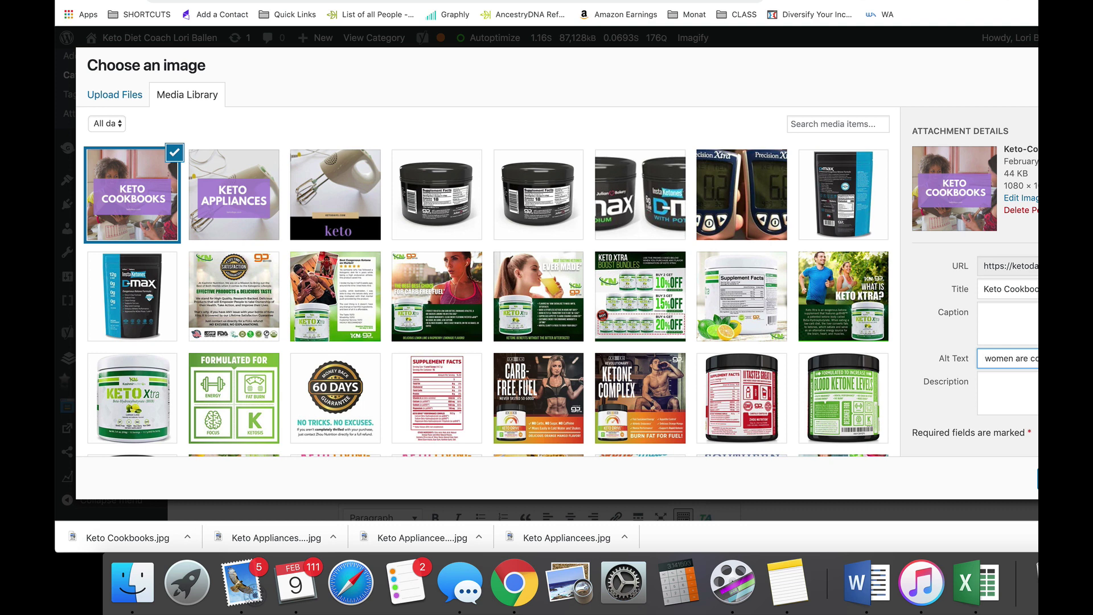
Step: Give the image alt text about the keto cookbook and bowl and set it as the thumbnail
{"action": "type", "text": "hen "}
{"action": "type", "text": "ook "}
{"action": "type", "text": "he keto"}
{"action": "type", "text": " c"}
{"action": "type", "text": "ookbook and "}
{"action": "type", "text": "bowl"}
{"action": "key", "text": "Return"}
{"action": "scroll", "coordinate": [461, 190], "scroll_direction": "down", "scroll_amount": 4}
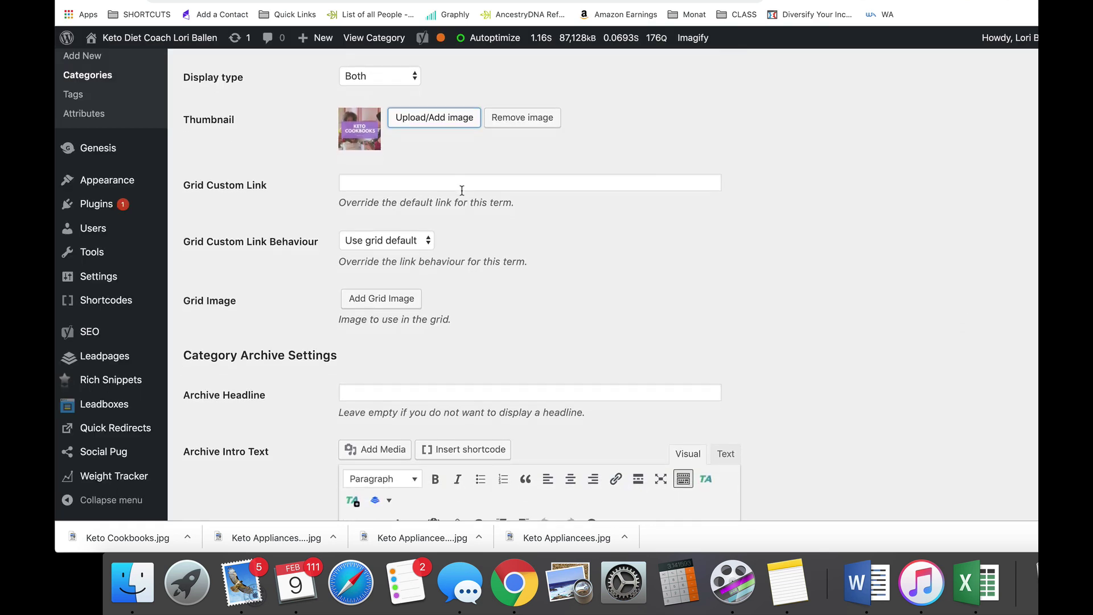
{"action": "scroll", "coordinate": [461, 194], "scroll_direction": "down", "scroll_amount": 5}
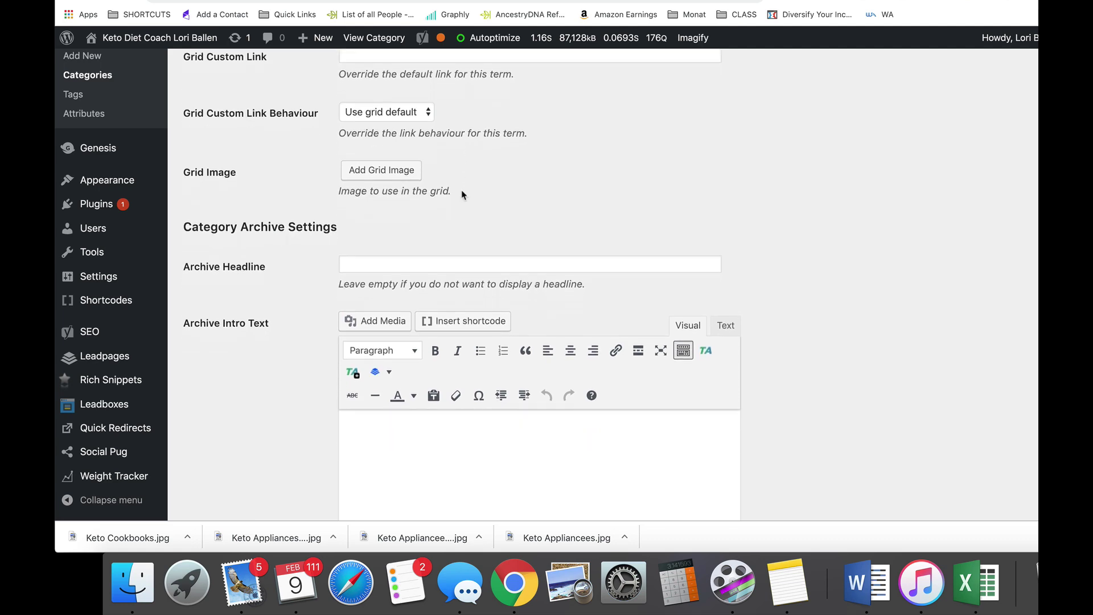
{"action": "scroll", "coordinate": [461, 191], "scroll_direction": "down", "scroll_amount": 10}
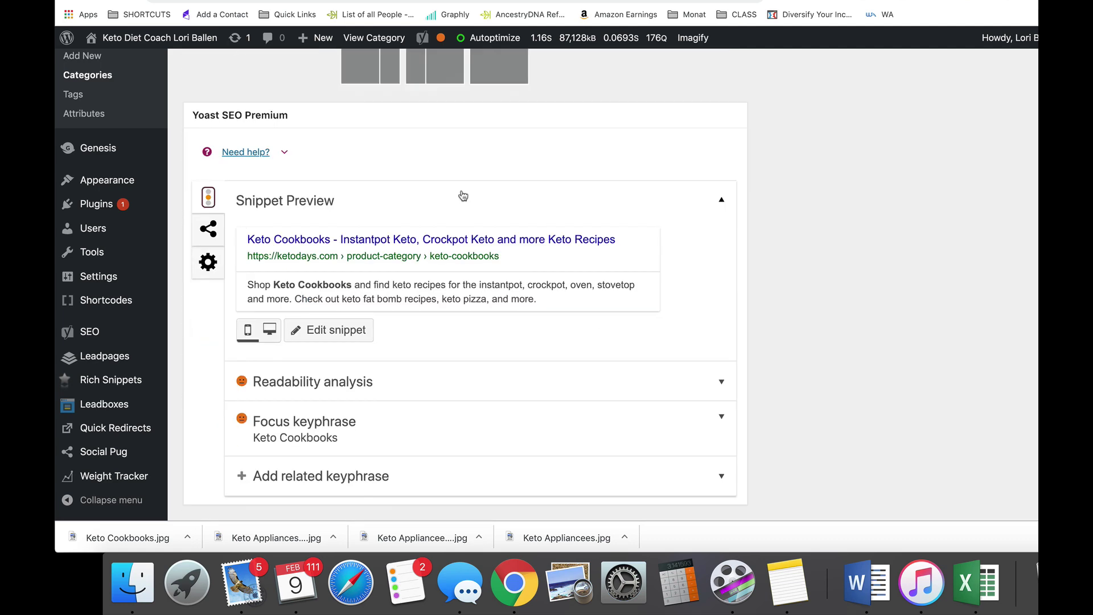
{"action": "scroll", "coordinate": [463, 195], "scroll_direction": "down", "scroll_amount": 2}
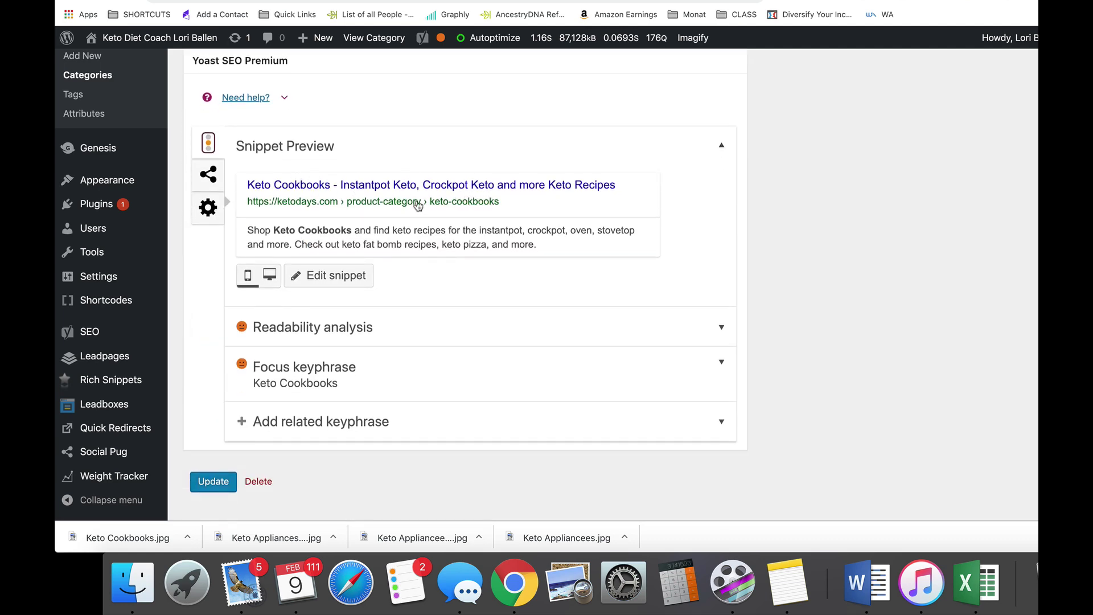
{"action": "scroll", "coordinate": [442, 243], "scroll_direction": "down", "scroll_amount": 1}
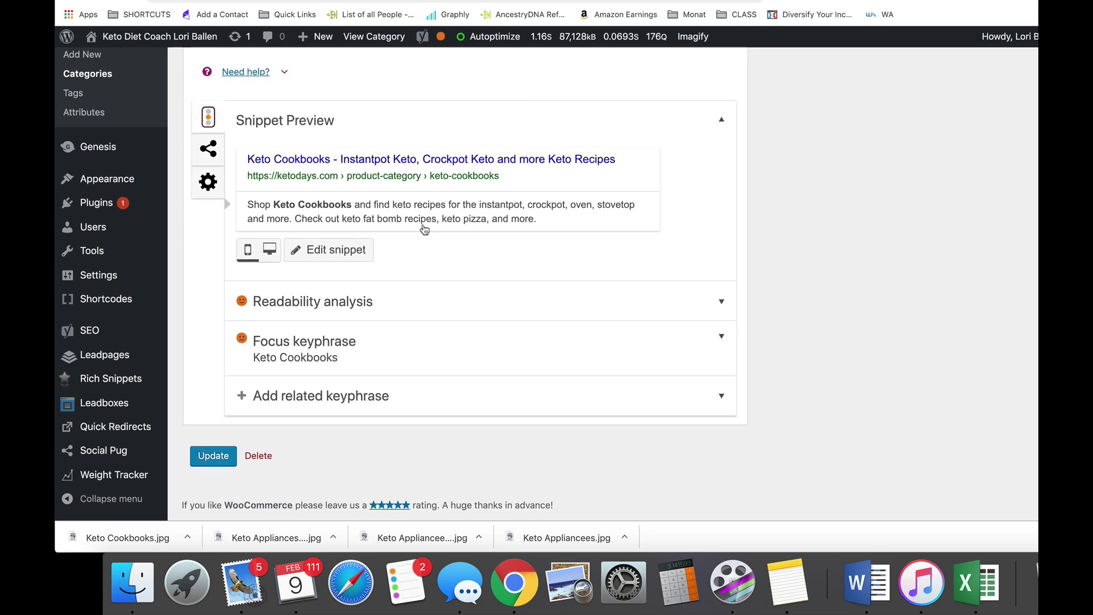
Step: Update the Keto Cookbooks category and view the new thumbnails on the Keto Store page
{"action": "left_click", "coordinate": [222, 459]}
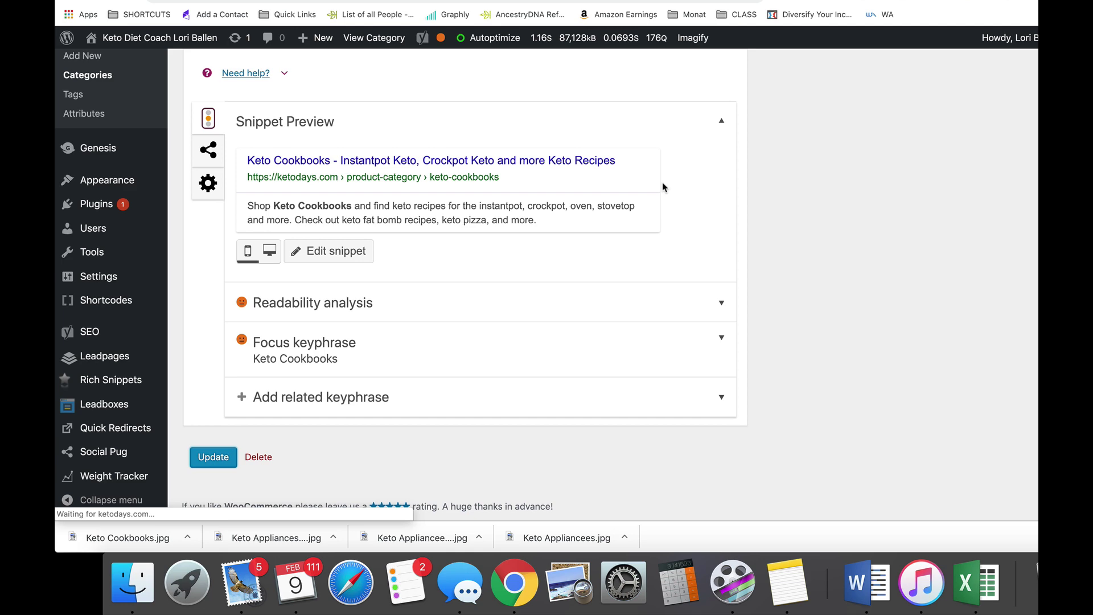
{"action": "key", "text": "ctrl+Tab"}
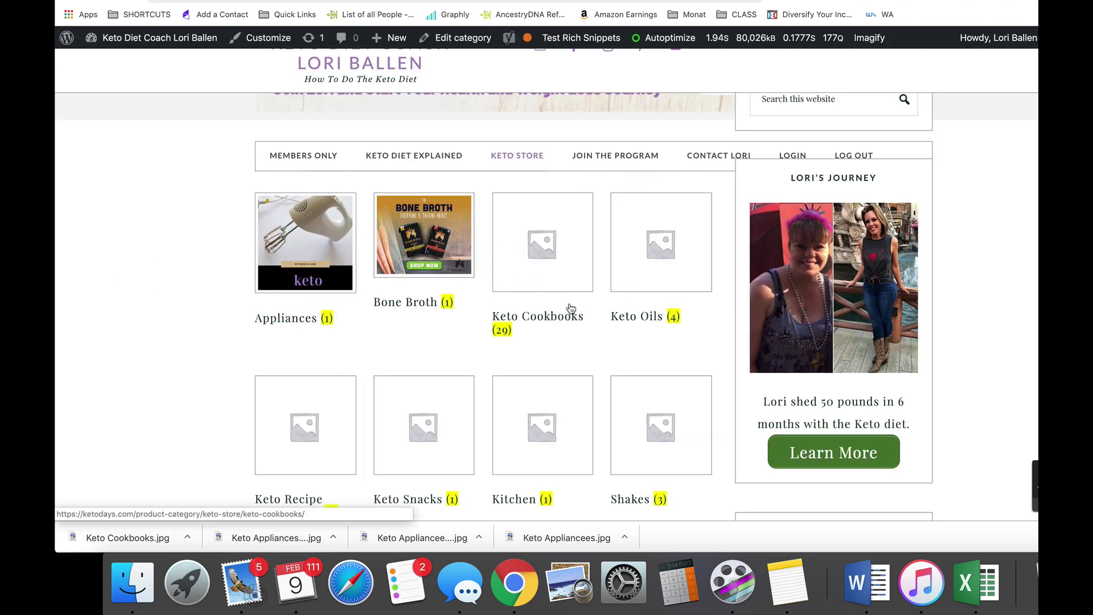
{"action": "scroll", "coordinate": [571, 310], "scroll_direction": "down", "scroll_amount": 3}
{"action": "scroll", "coordinate": [569, 309], "scroll_direction": "up", "scroll_amount": 4}
{"action": "scroll", "coordinate": [568, 307], "scroll_direction": "down", "scroll_amount": 2}
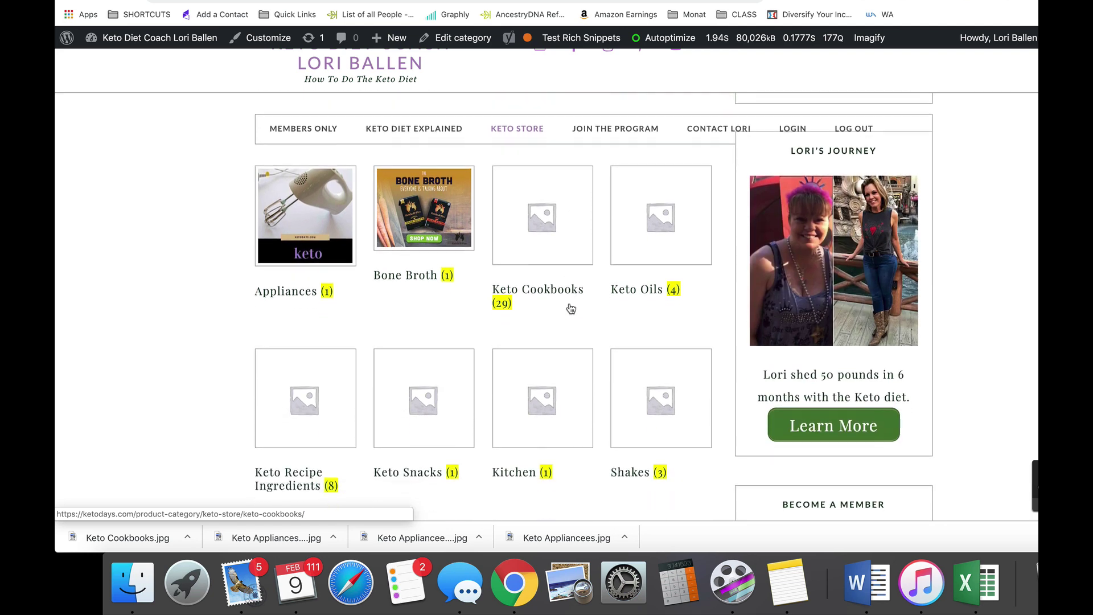
{"action": "left_click", "coordinate": [309, 236]}
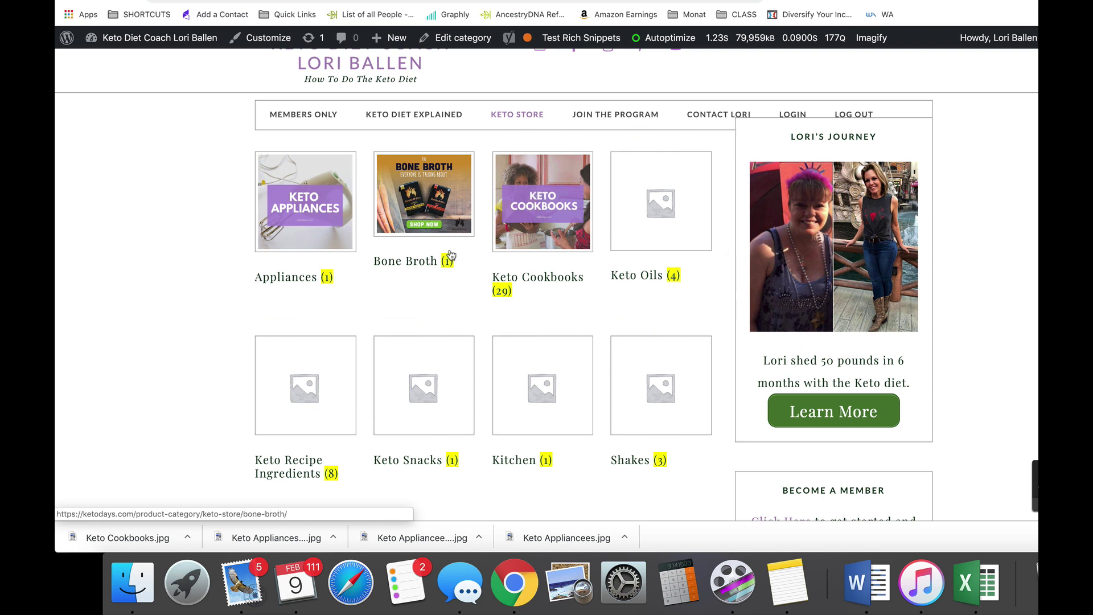
{"action": "scroll", "coordinate": [547, 342], "scroll_direction": "down", "scroll_amount": 1}
{"action": "scroll", "coordinate": [339, 264], "scroll_direction": "up", "scroll_amount": 2}
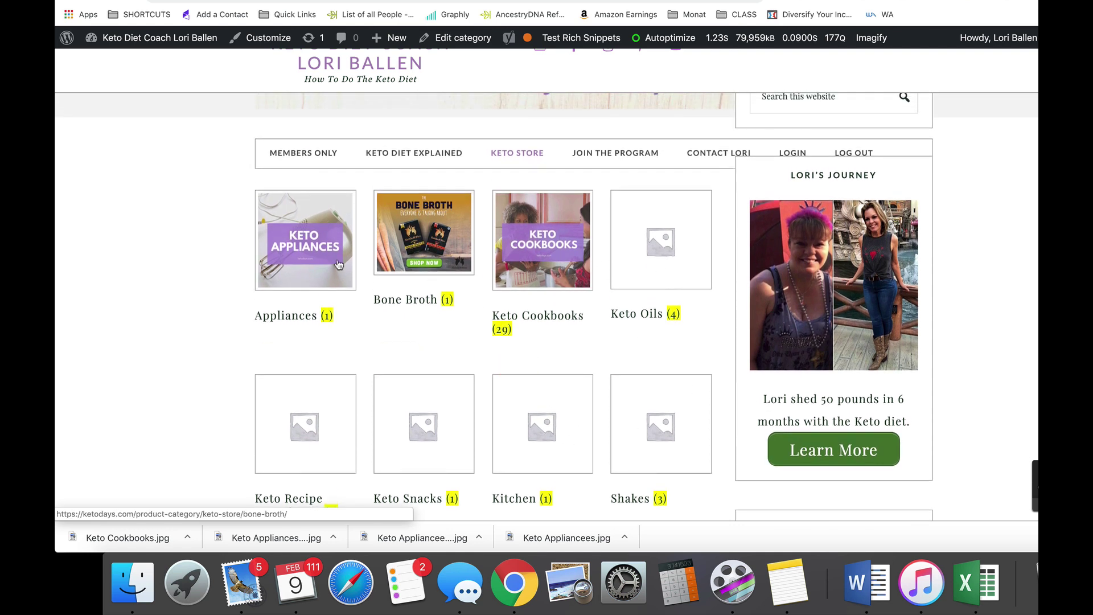
Step: Check the Appliances category page, come back to the Keto Store, then return to Canva
{"action": "left_click", "coordinate": [338, 265]}
{"action": "scroll", "coordinate": [630, 239], "scroll_direction": "down", "scroll_amount": 1}
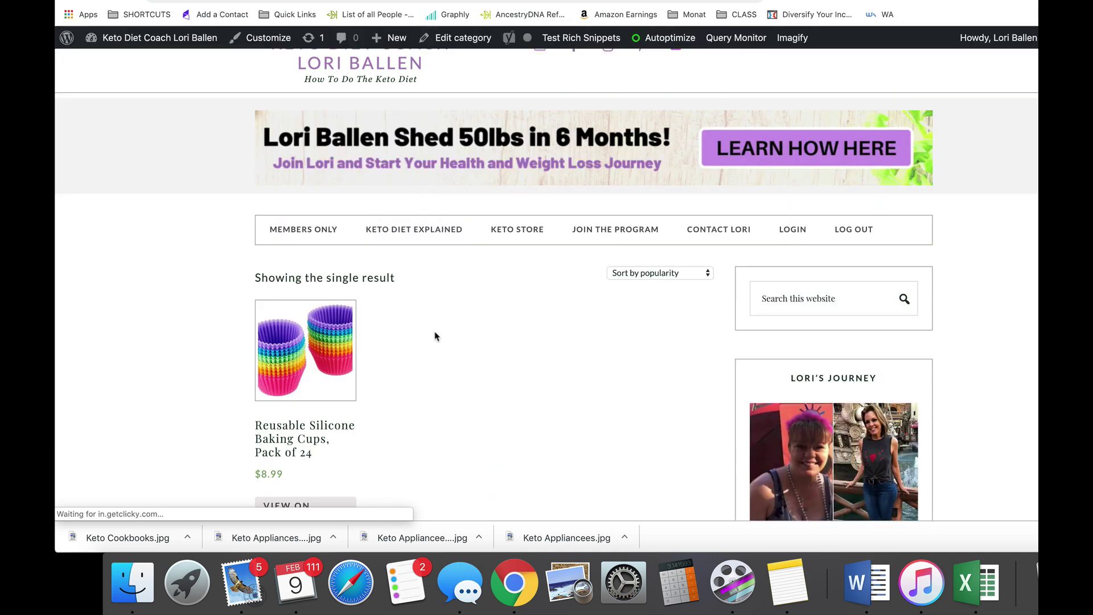
{"action": "scroll", "coordinate": [436, 336], "scroll_direction": "down", "scroll_amount": 2}
{"action": "left_click", "coordinate": [70, 1]}
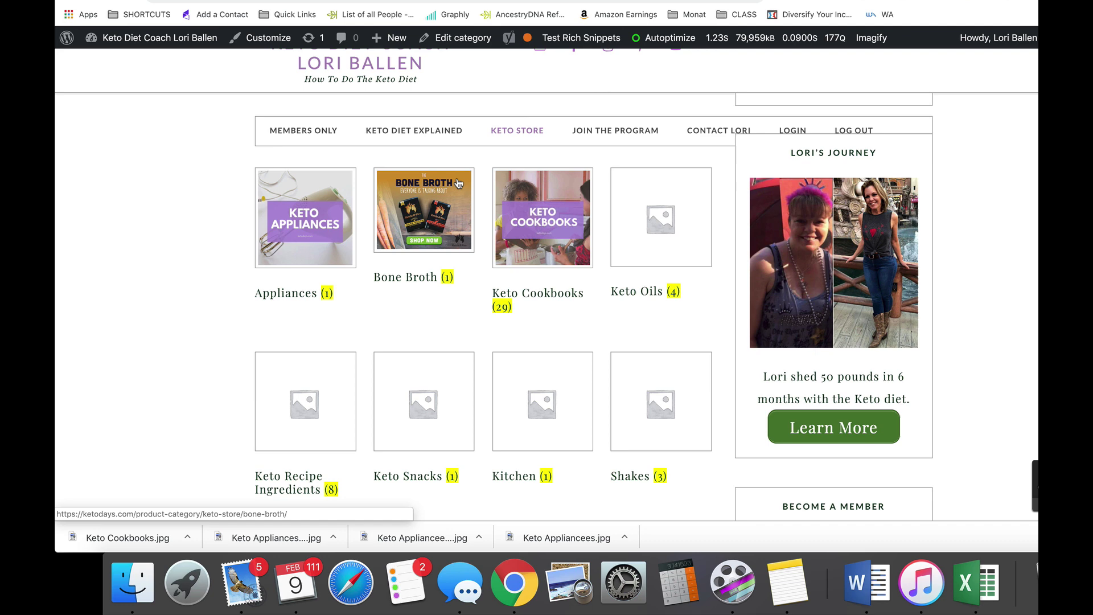
{"action": "left_click", "coordinate": [424, 35]}
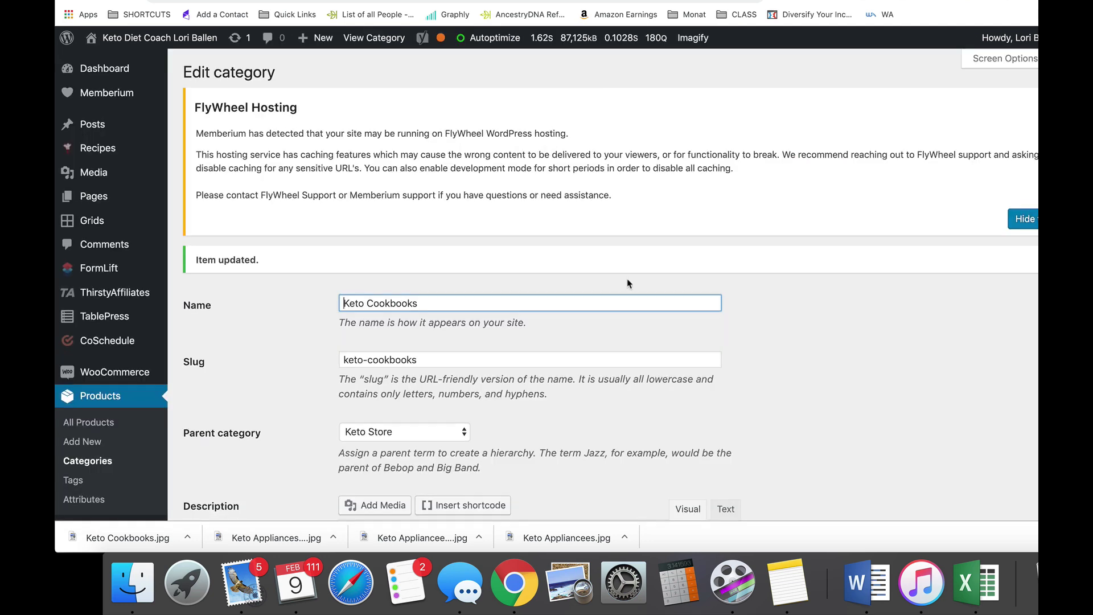
{"action": "scroll", "coordinate": [547, 285], "scroll_direction": "down", "scroll_amount": 4}
{"action": "scroll", "coordinate": [547, 285], "scroll_direction": "up", "scroll_amount": 4}
{"action": "key", "text": "super+bracketleft"}
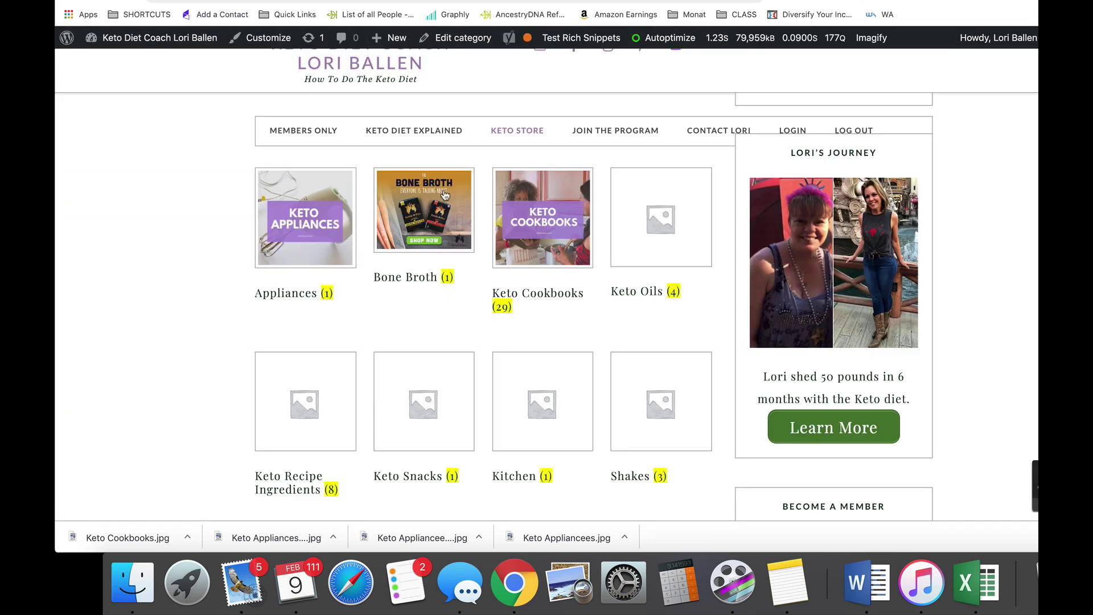
{"action": "key", "text": "super+alt+Left"}
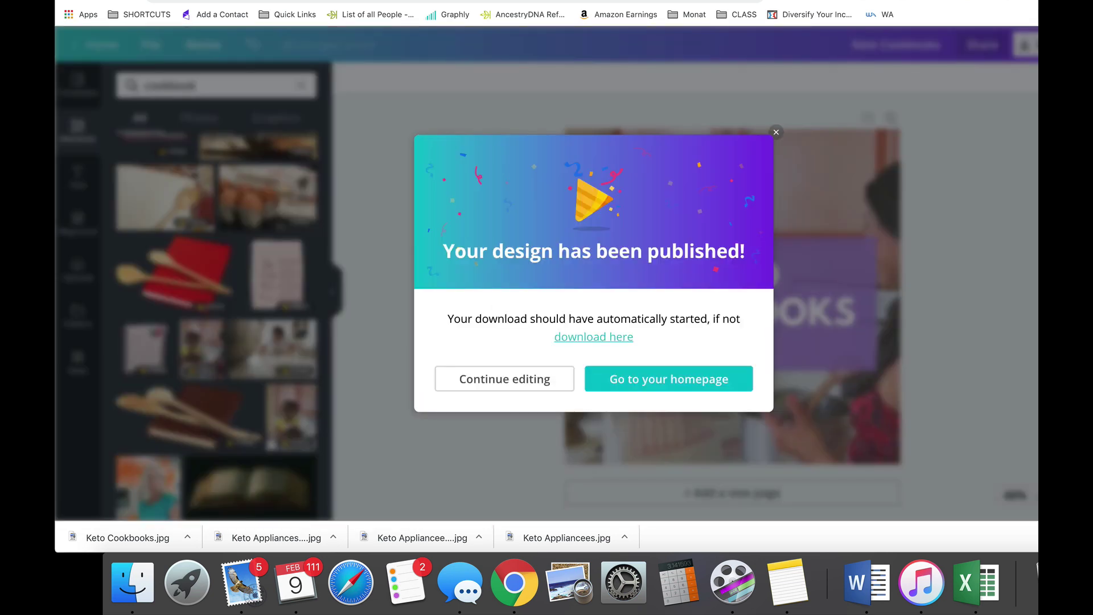
Step: Dismiss the published message and search Elements for 'bone broth'
{"action": "left_click", "coordinate": [776, 132]}
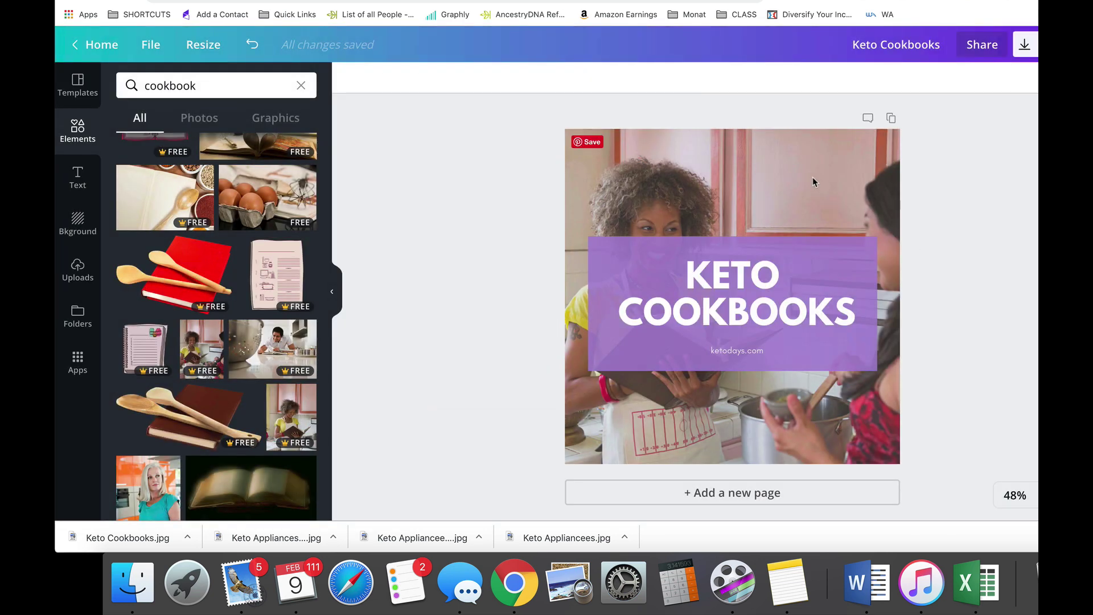
{"action": "left_click", "coordinate": [200, 85]}
{"action": "type", "text": "bone "}
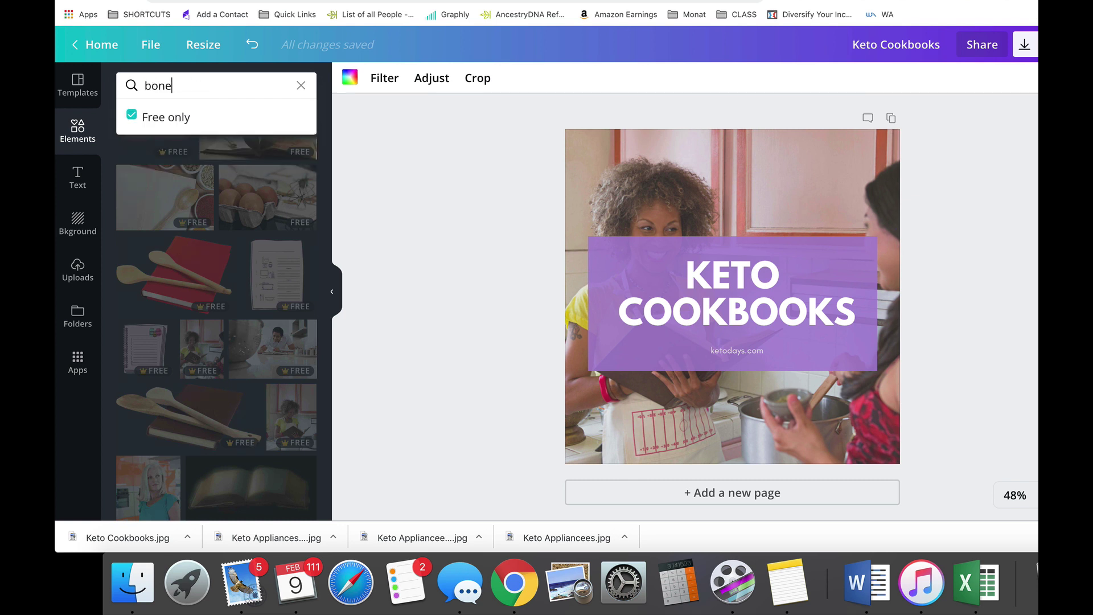
{"action": "type", "text": "broth"}
{"action": "key", "text": "Return"}
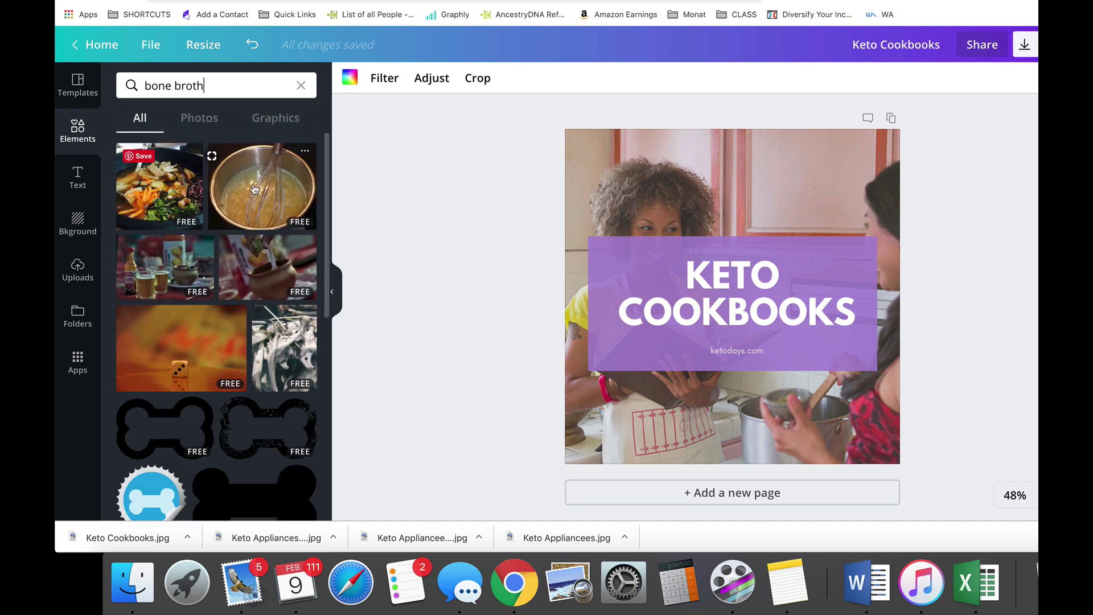
Step: Make the whisk-in-bone-broth photo the background, trying and undoing a filter
{"action": "left_click_drag", "start_coordinate": [275, 205], "coordinate": [590, 204]}
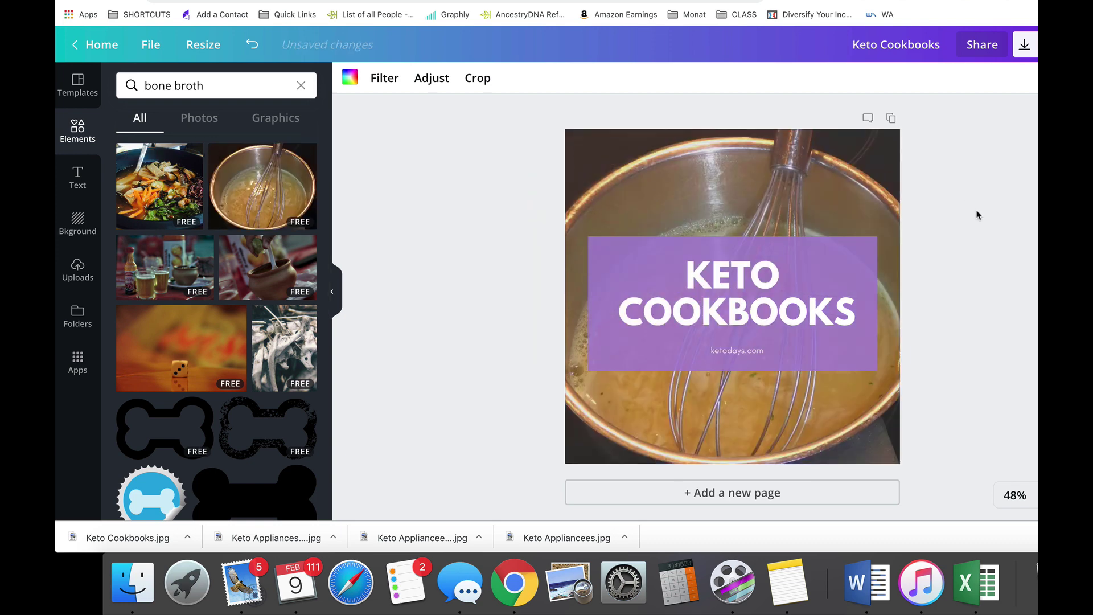
{"action": "left_click", "coordinate": [915, 288]}
{"action": "left_click", "coordinate": [638, 149]}
{"action": "left_click", "coordinate": [382, 78]}
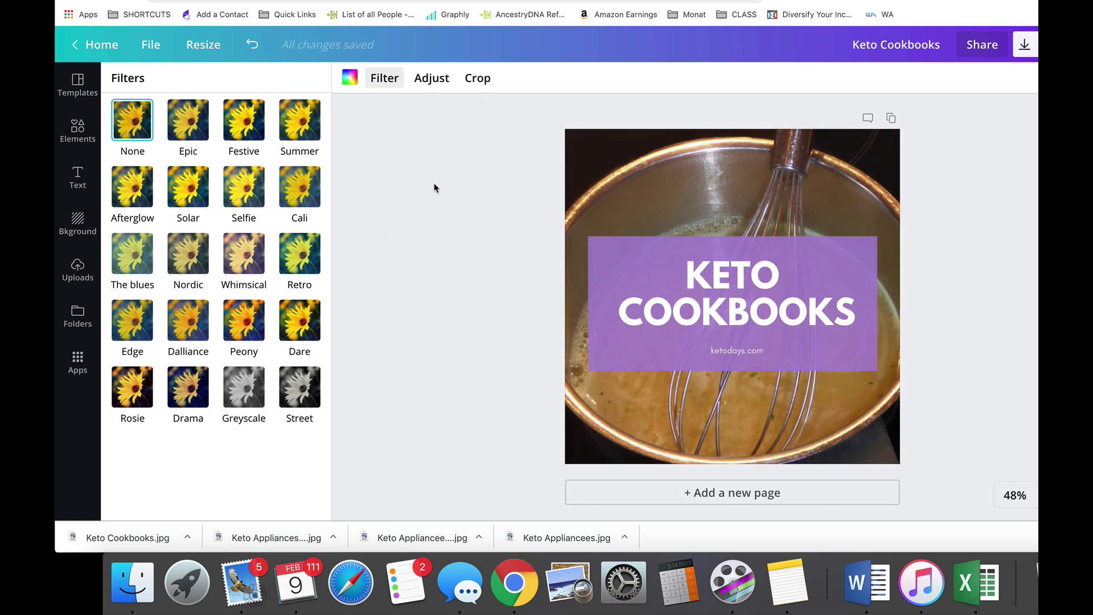
{"action": "key", "text": "super+z"}
{"action": "key", "text": "Escape"}
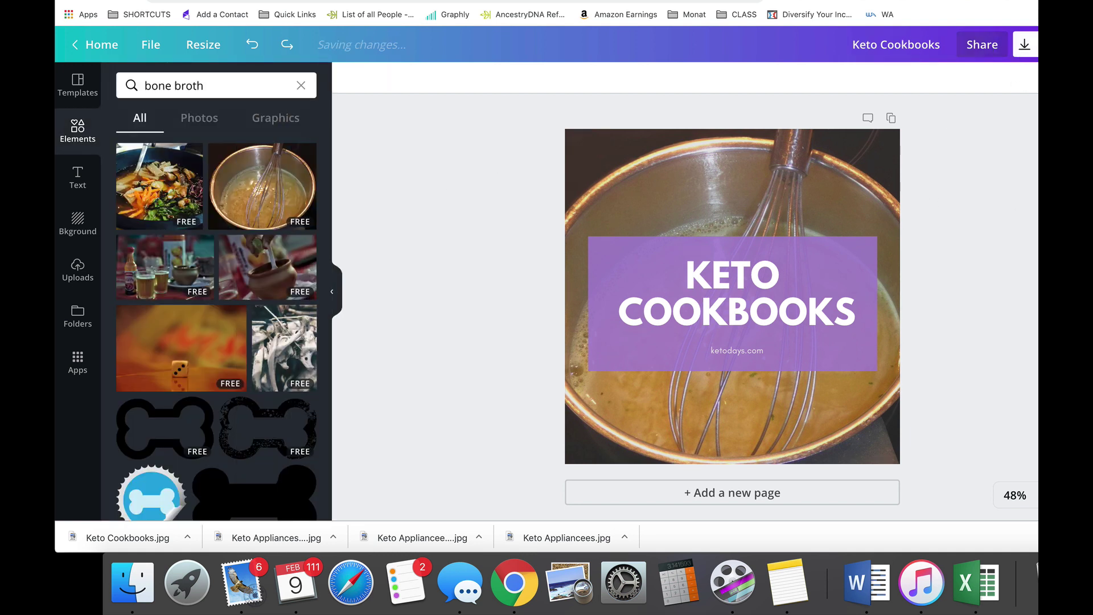
Step: Change the design's heading text from KETO COOKBOOKS to BONE BROTH
{"action": "left_click", "coordinate": [849, 313]}
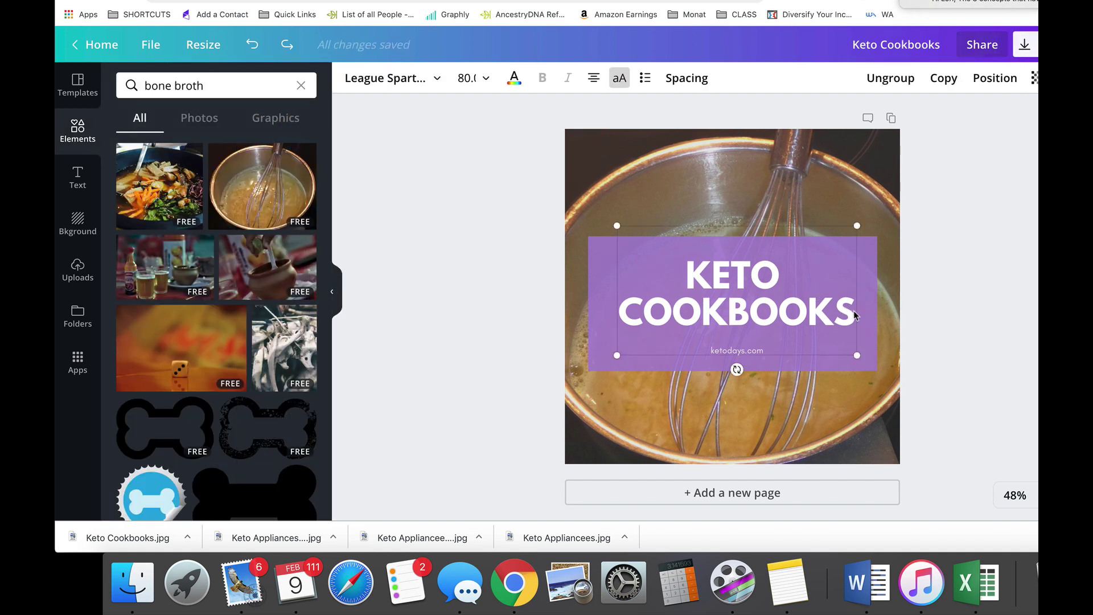
{"action": "left_click_drag", "start_coordinate": [853, 313], "coordinate": [670, 280]}
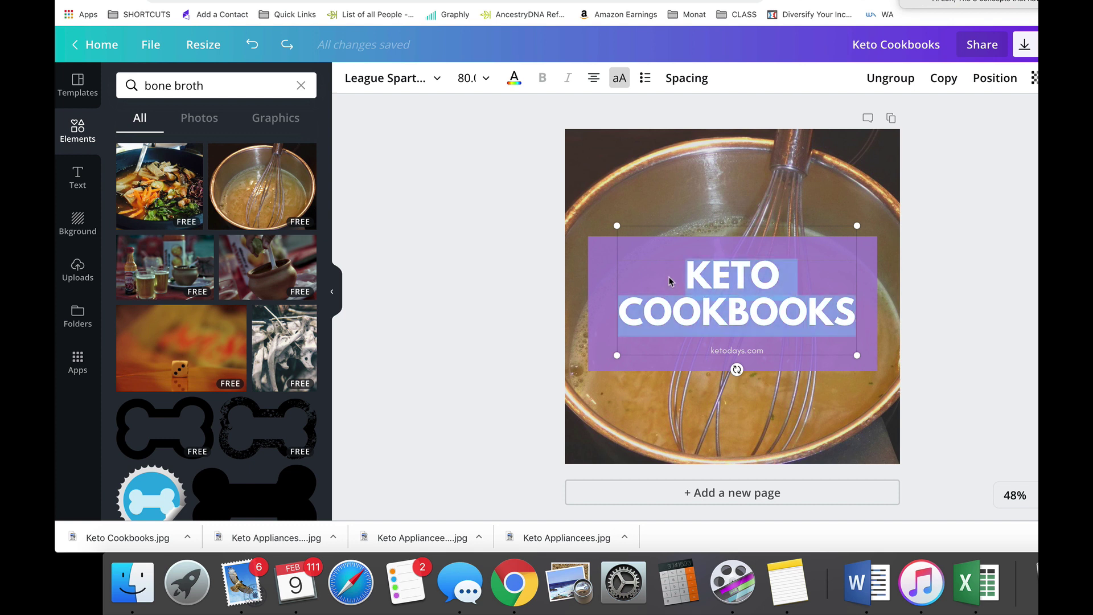
{"action": "type", "text": "BONE BROTH"}
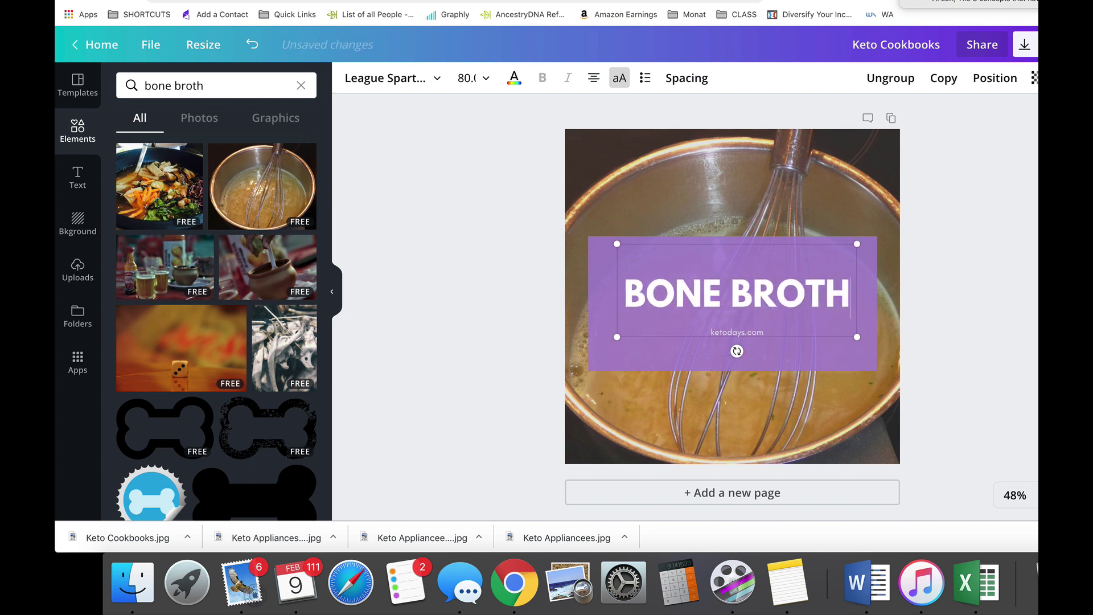
{"action": "left_click", "coordinate": [988, 105]}
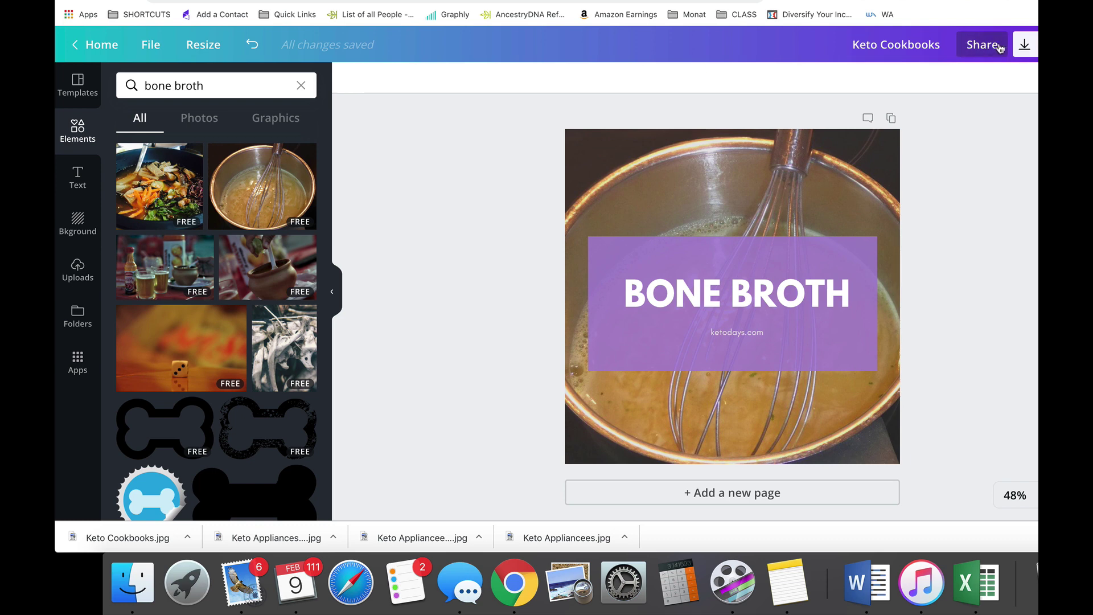
Step: Download the design as a JPG saved as Bone Broth, then return to WordPress
{"action": "left_click", "coordinate": [1025, 45]}
{"action": "left_click", "coordinate": [968, 139]}
{"action": "left_click", "coordinate": [968, 183]}
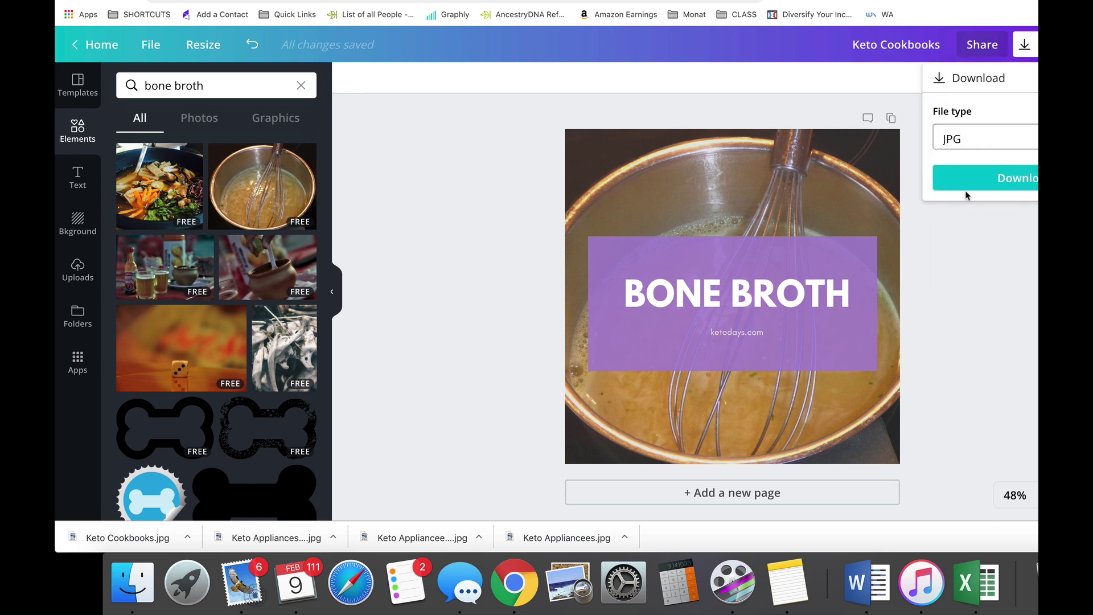
{"action": "left_click", "coordinate": [1005, 183]}
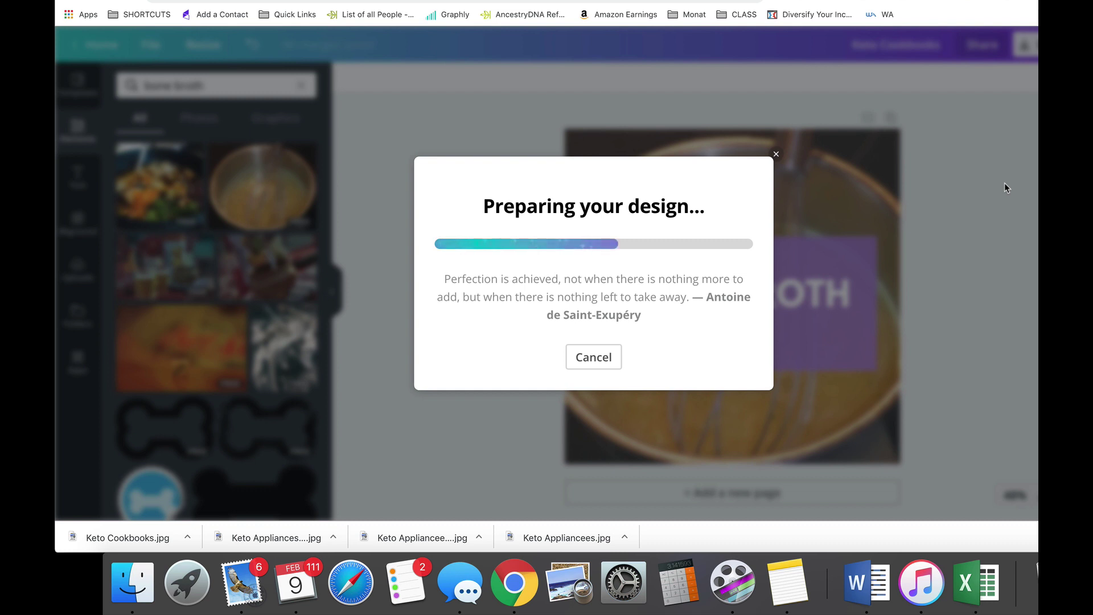
{"action": "type", "text": "Bo"}
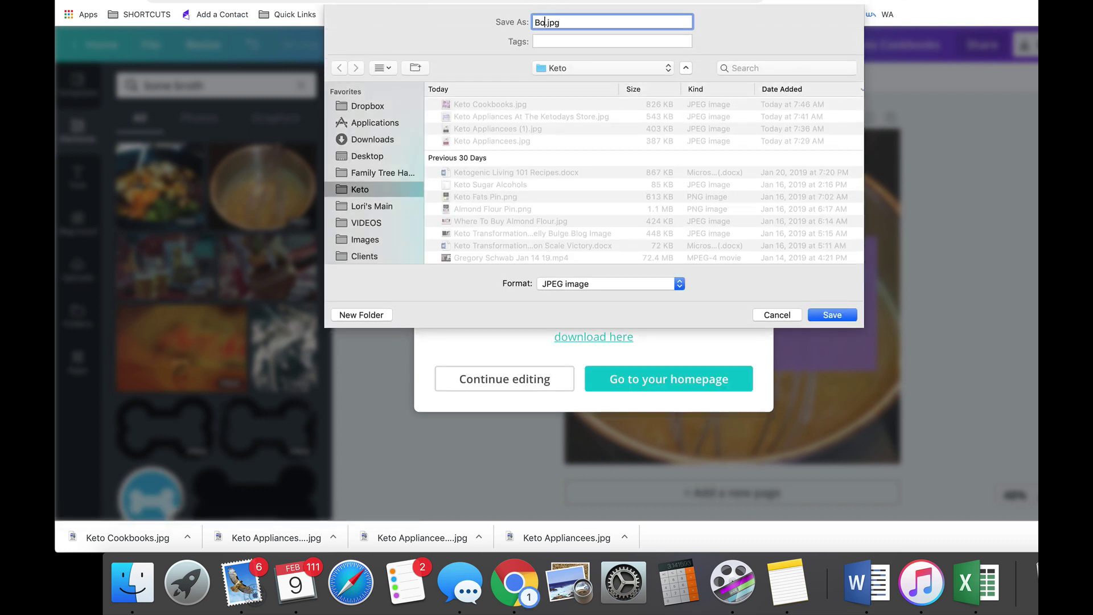
{"action": "type", "text": "ne Broth"}
{"action": "key", "text": "Return"}
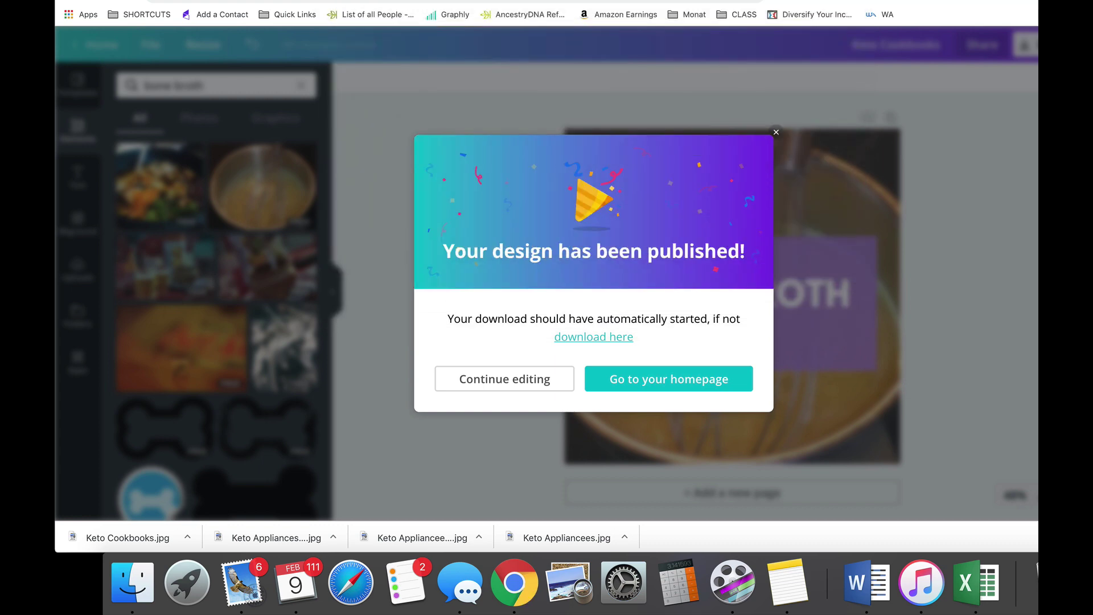
{"action": "key", "text": "ctrl+Tab"}
{"action": "key", "text": "ctrl+Tab"}
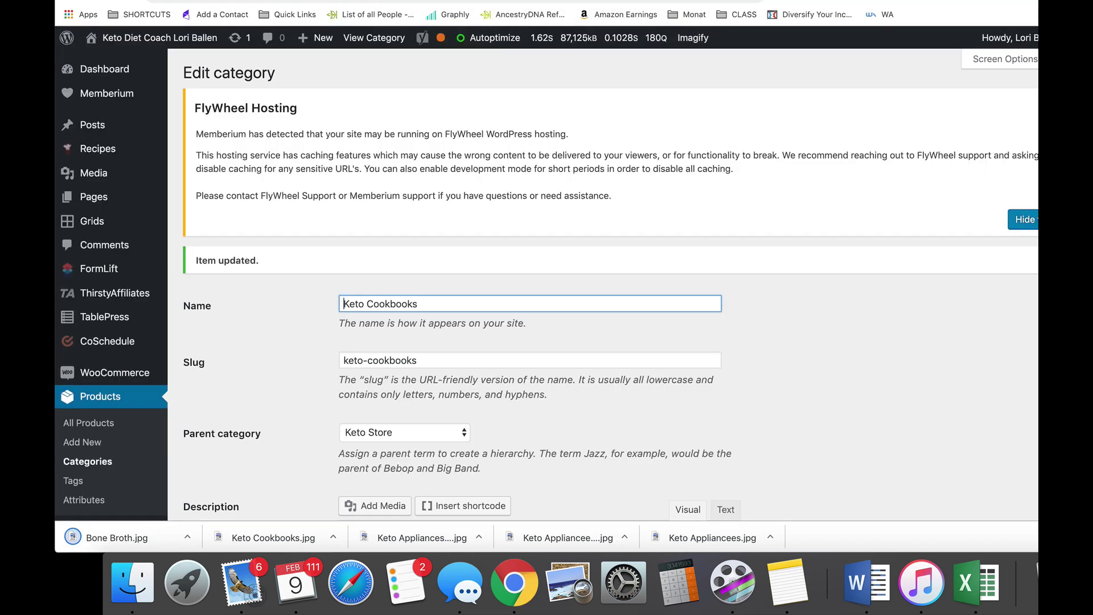
Step: Open the Bone Broth category from the Keto Store page and load its category editor
{"action": "scroll", "coordinate": [385, 196], "scroll_direction": "down", "scroll_amount": 3}
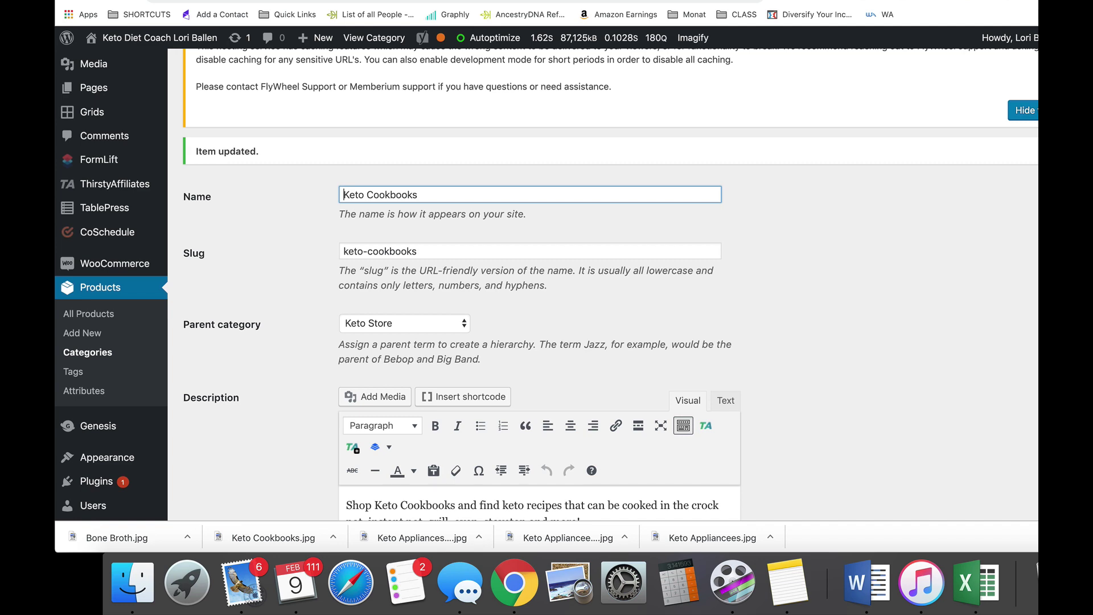
{"action": "key", "text": "ctrl+shift+Tab"}
{"action": "left_click", "coordinate": [421, 194]}
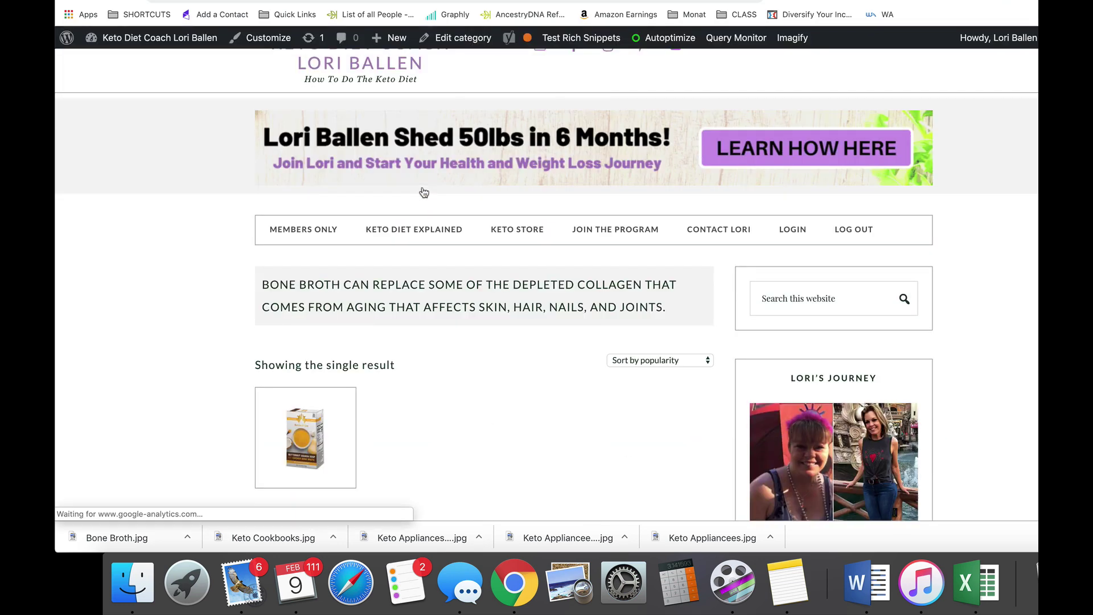
{"action": "scroll", "coordinate": [414, 347], "scroll_direction": "down", "scroll_amount": 2}
{"action": "scroll", "coordinate": [415, 347], "scroll_direction": "down", "scroll_amount": 1}
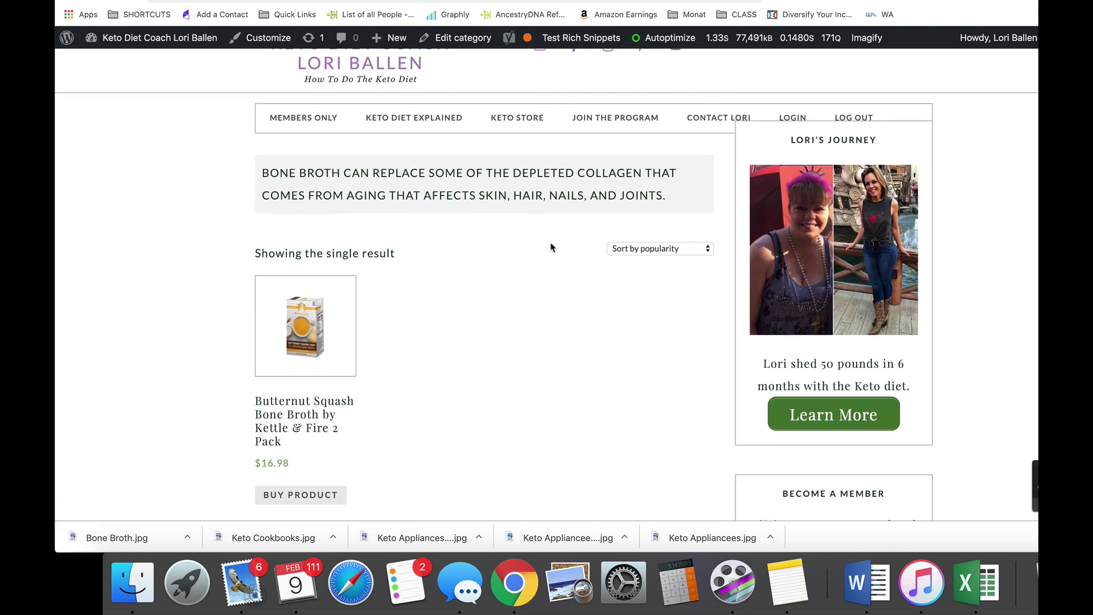
{"action": "left_click_drag", "start_coordinate": [664, 200], "coordinate": [709, 208]}
{"action": "left_click", "coordinate": [327, 191]}
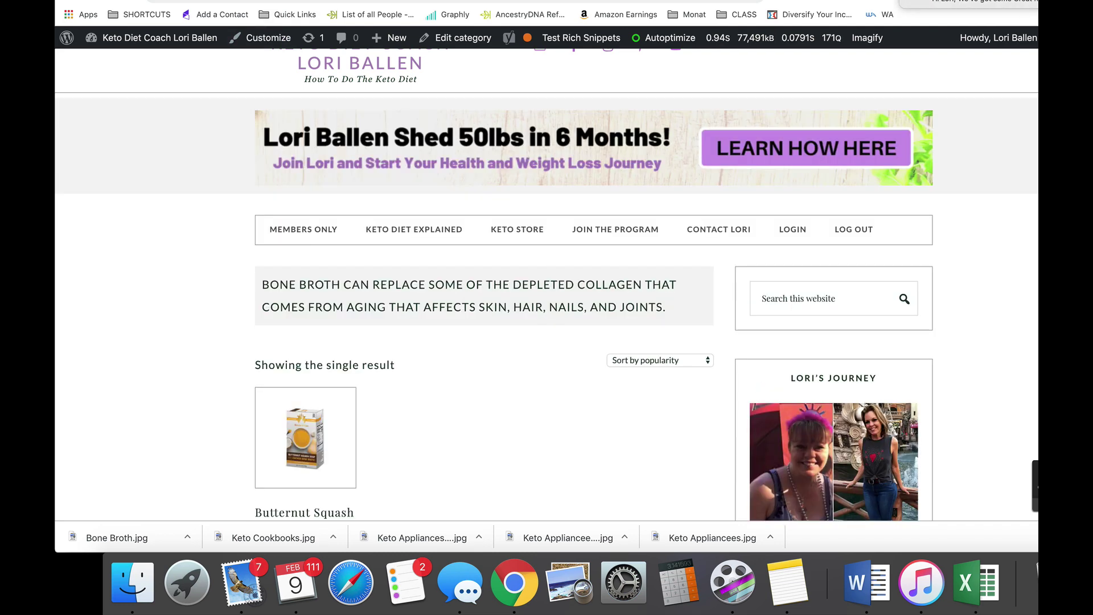
{"action": "left_click", "coordinate": [463, 40]}
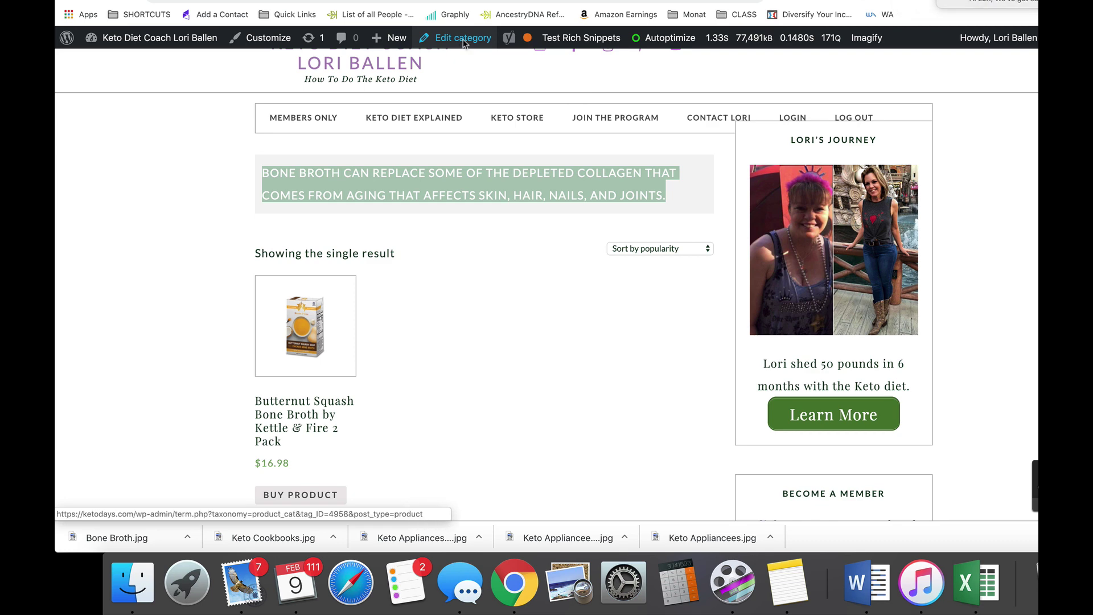
{"action": "left_click", "coordinate": [463, 39]}
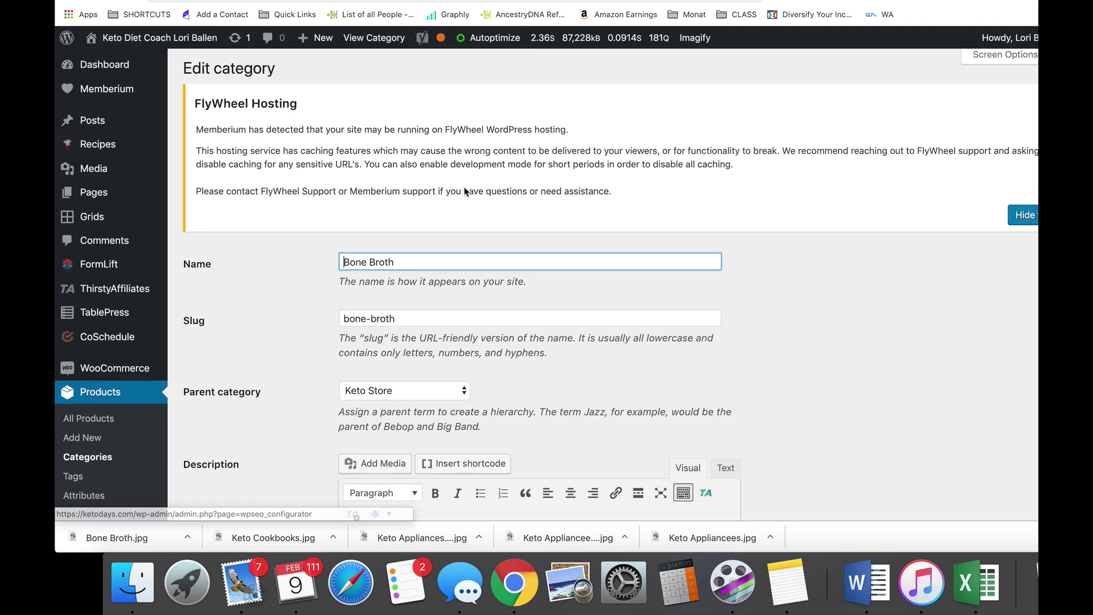
Step: Set the Bone Broth category's Display type to Both
{"action": "scroll", "coordinate": [466, 191], "scroll_direction": "down", "scroll_amount": 5}
{"action": "scroll", "coordinate": [465, 192], "scroll_direction": "down", "scroll_amount": 2}
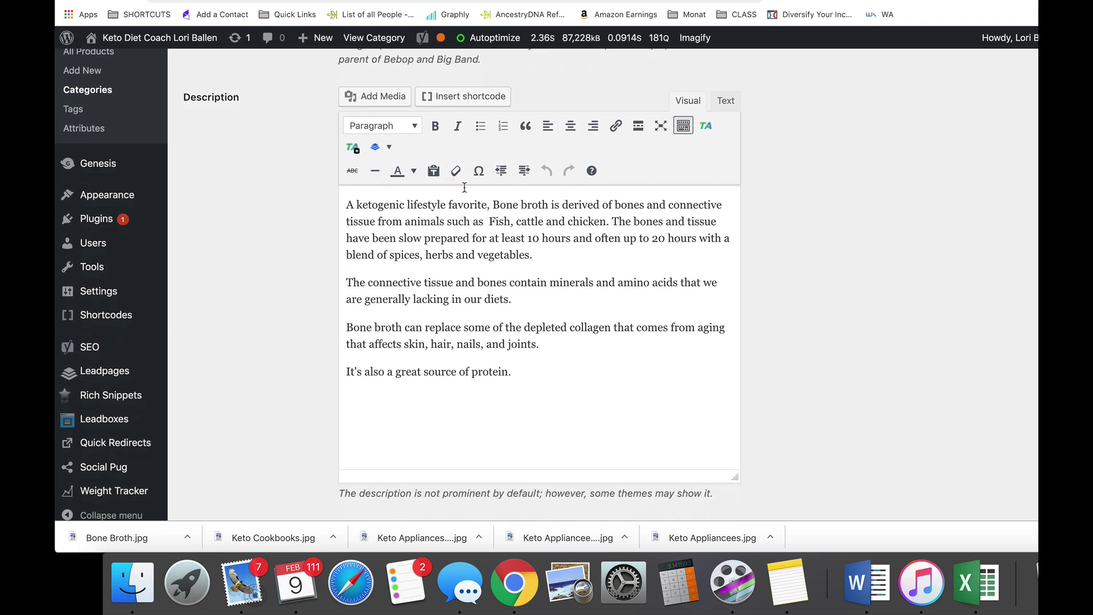
{"action": "scroll", "coordinate": [539, 261], "scroll_direction": "down", "scroll_amount": 5}
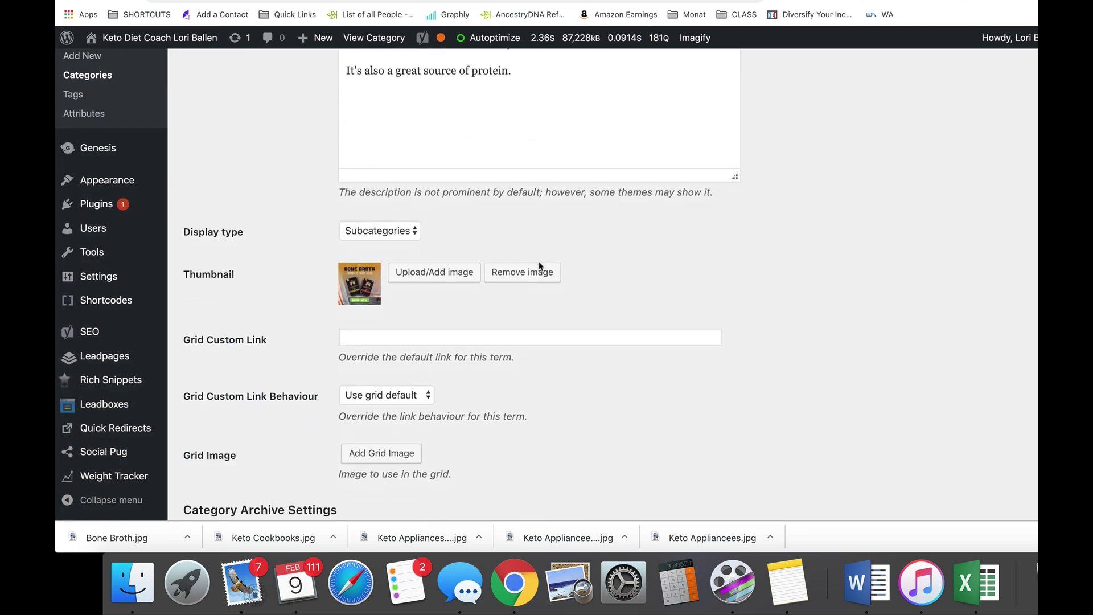
{"action": "left_click", "coordinate": [385, 164]}
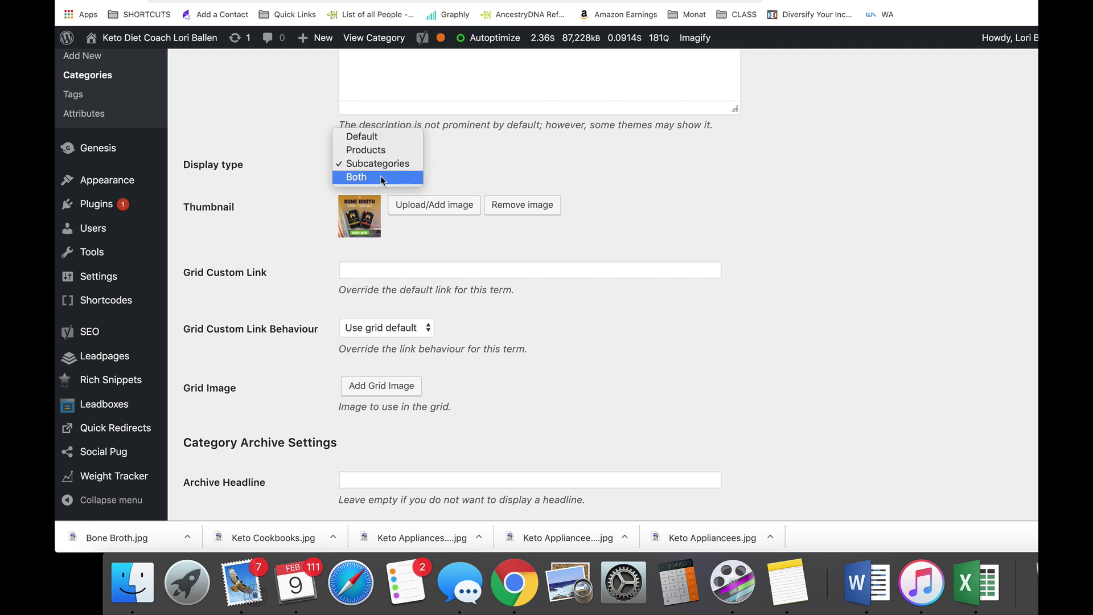
{"action": "left_click", "coordinate": [380, 176]}
{"action": "scroll", "coordinate": [361, 186], "scroll_direction": "down", "scroll_amount": 1}
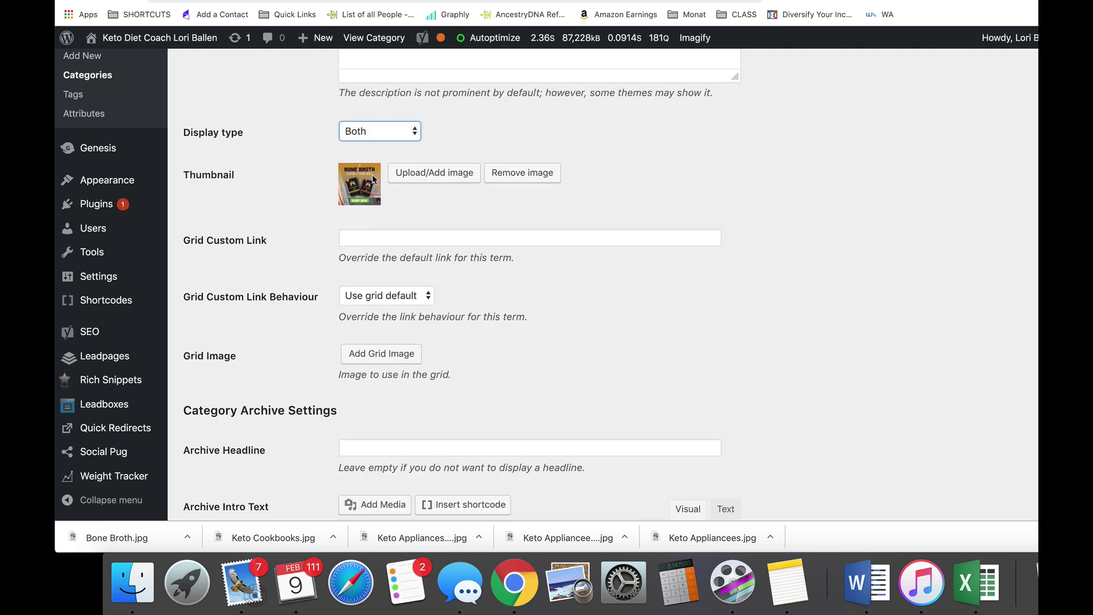
Step: Upload Bone Broth.jpg from the Keto folder as the new category thumbnail
{"action": "left_click", "coordinate": [437, 173]}
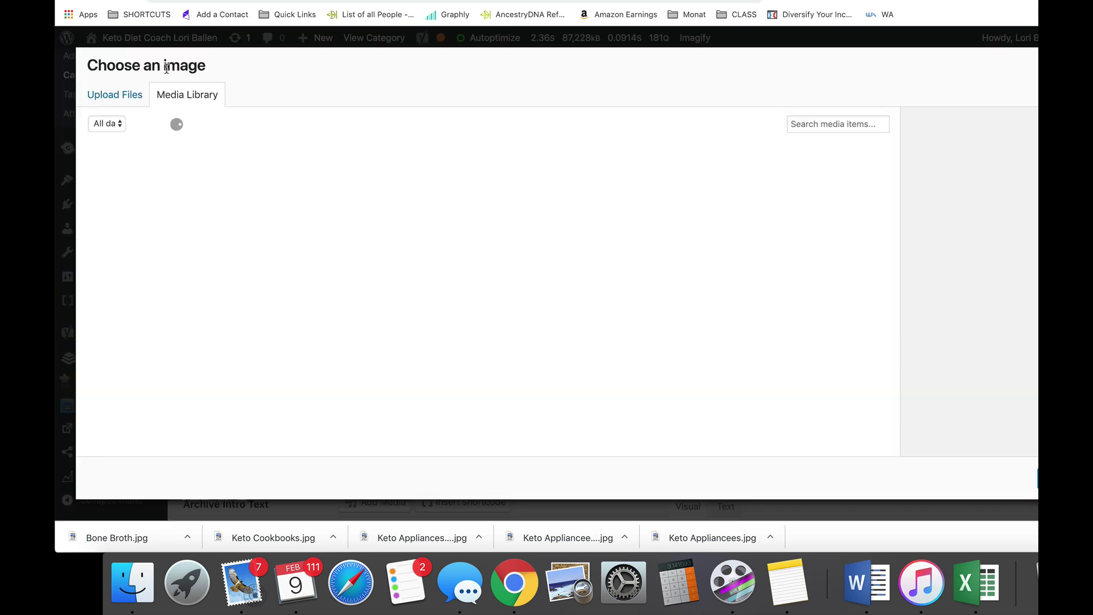
{"action": "left_click", "coordinate": [102, 95]}
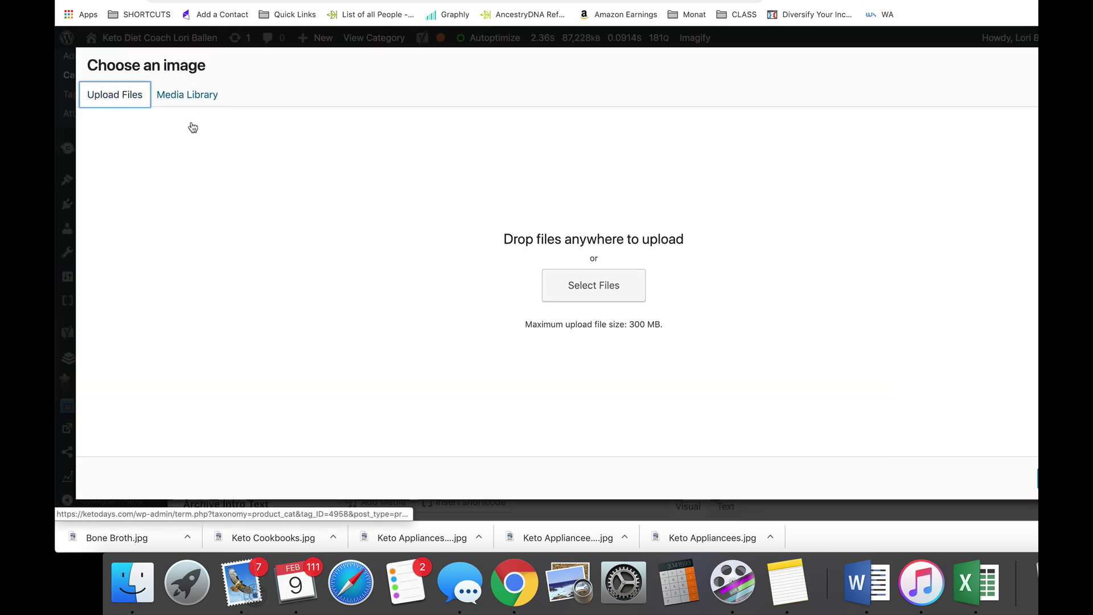
{"action": "left_click", "coordinate": [606, 289]}
{"action": "left_click", "coordinate": [386, 156]}
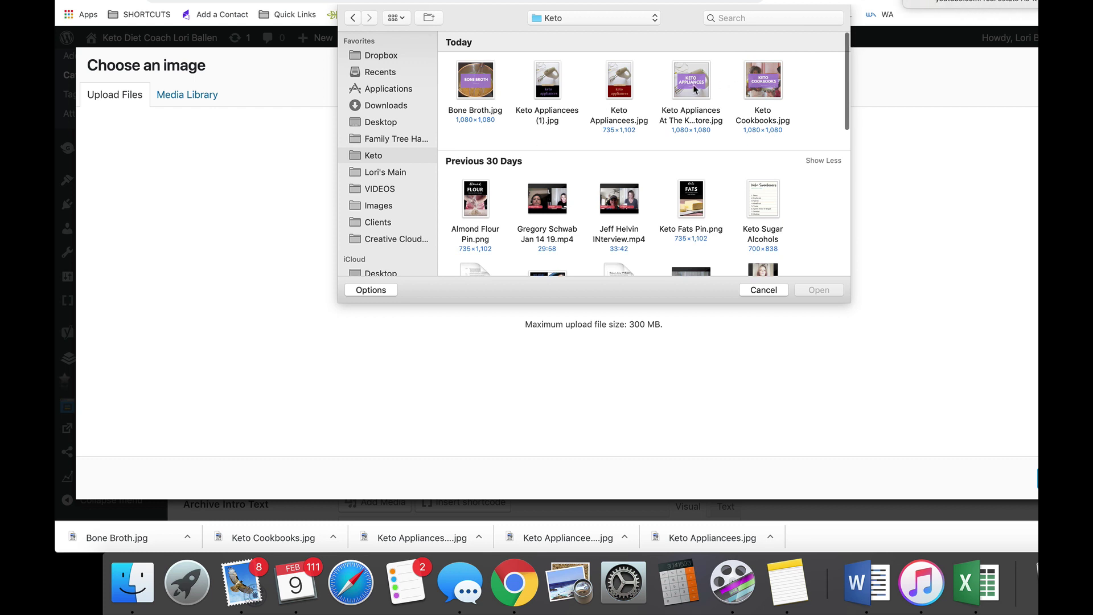
{"action": "left_click", "coordinate": [470, 89]}
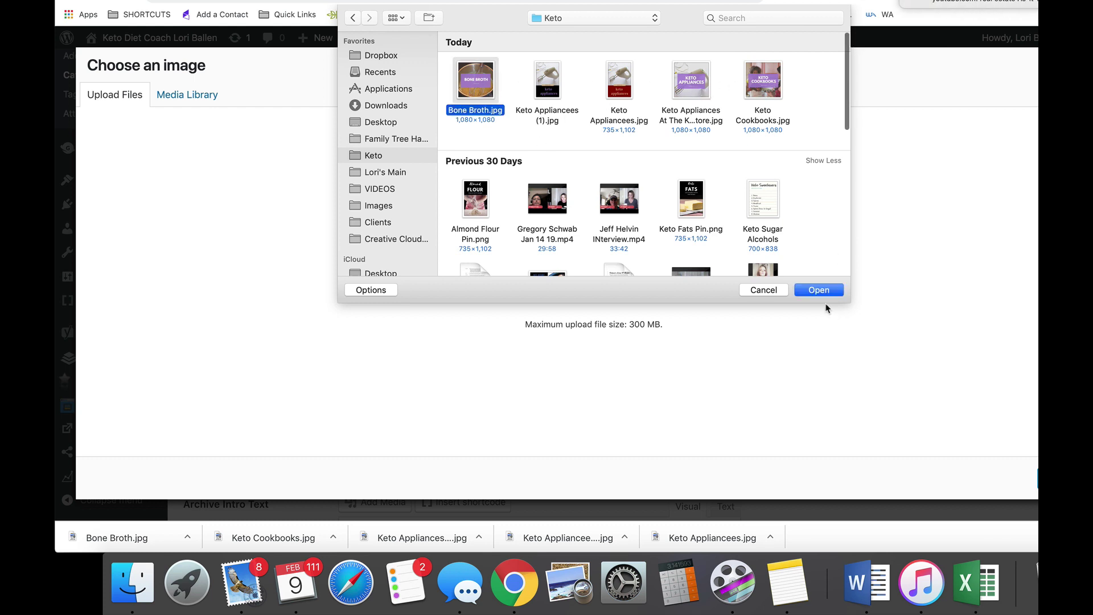
{"action": "left_click", "coordinate": [820, 291]}
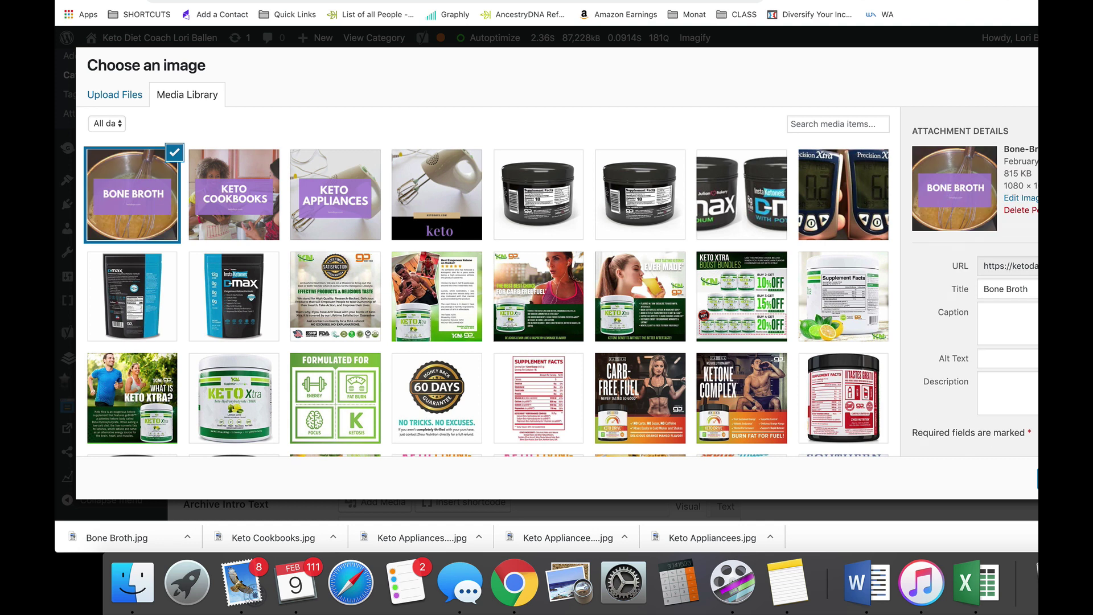
Step: Give the image alt text 'pot of bone broth is cooking with a large whisk' and use it
{"action": "scroll", "coordinate": [975, 284], "scroll_direction": "down", "scroll_amount": 10}
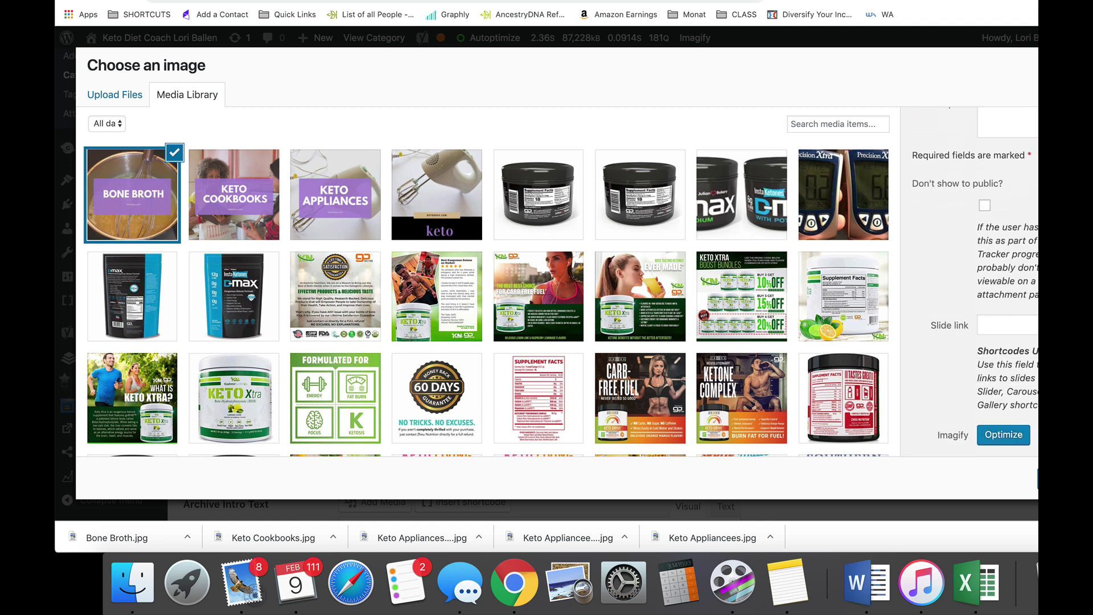
{"action": "scroll", "coordinate": [1002, 285], "scroll_direction": "up", "scroll_amount": 10}
{"action": "left_click", "coordinate": [1002, 292]}
{"action": "left_click", "coordinate": [995, 270]}
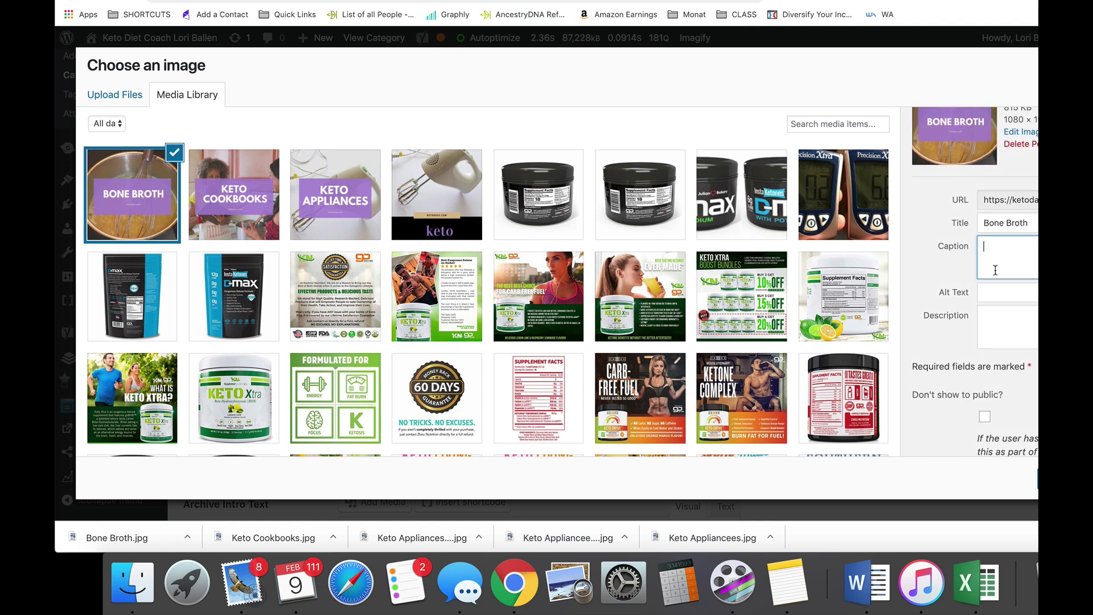
{"action": "left_click", "coordinate": [992, 294]}
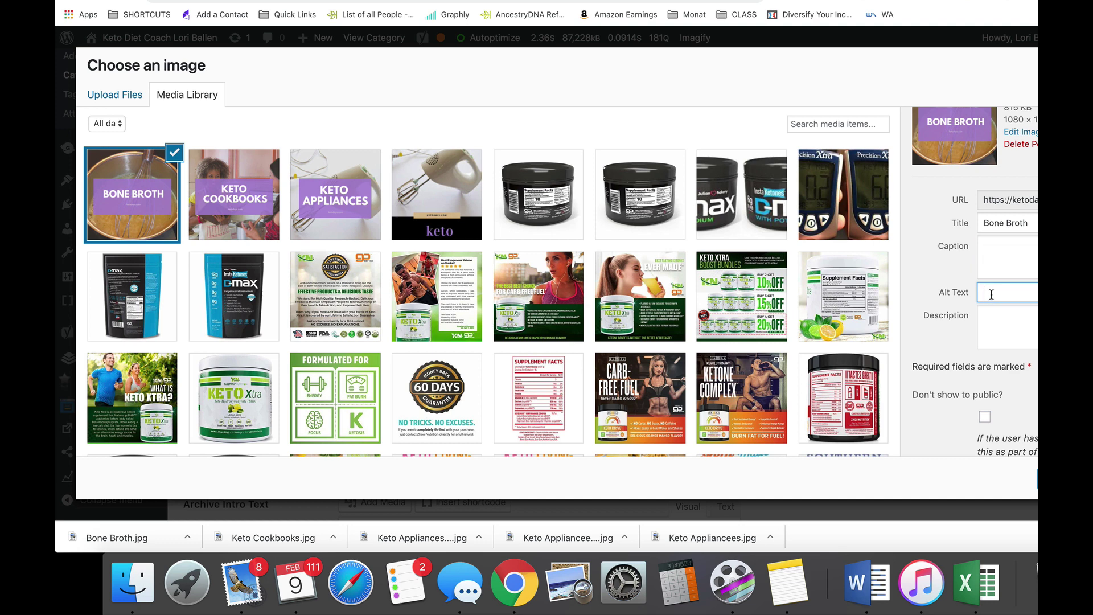
{"action": "type", "text": "pot of bone b"}
{"action": "type", "text": "roth is coo"}
{"action": "type", "text": "king with a"}
{"action": "type", "text": " large whisk"}
{"action": "left_click", "coordinate": [1036, 477]}
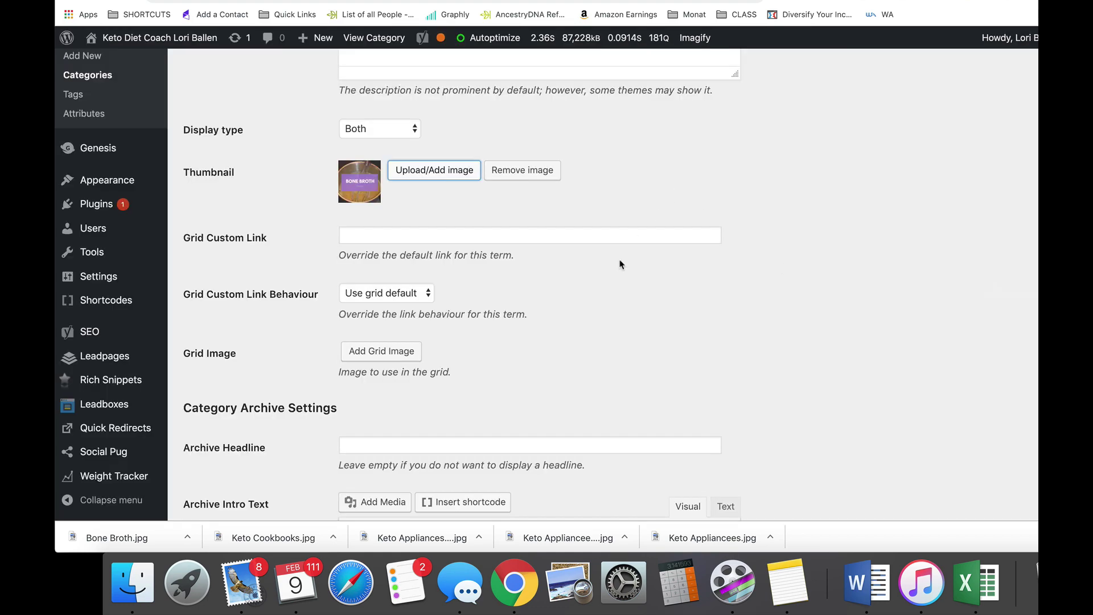
Step: Rewrite the Yoast SEO title as 'Shop For Bone Broth At The Ketodays Store | Keto Store'
{"action": "scroll", "coordinate": [621, 265], "scroll_direction": "up", "scroll_amount": 3}
{"action": "scroll", "coordinate": [620, 262], "scroll_direction": "down", "scroll_amount": 15}
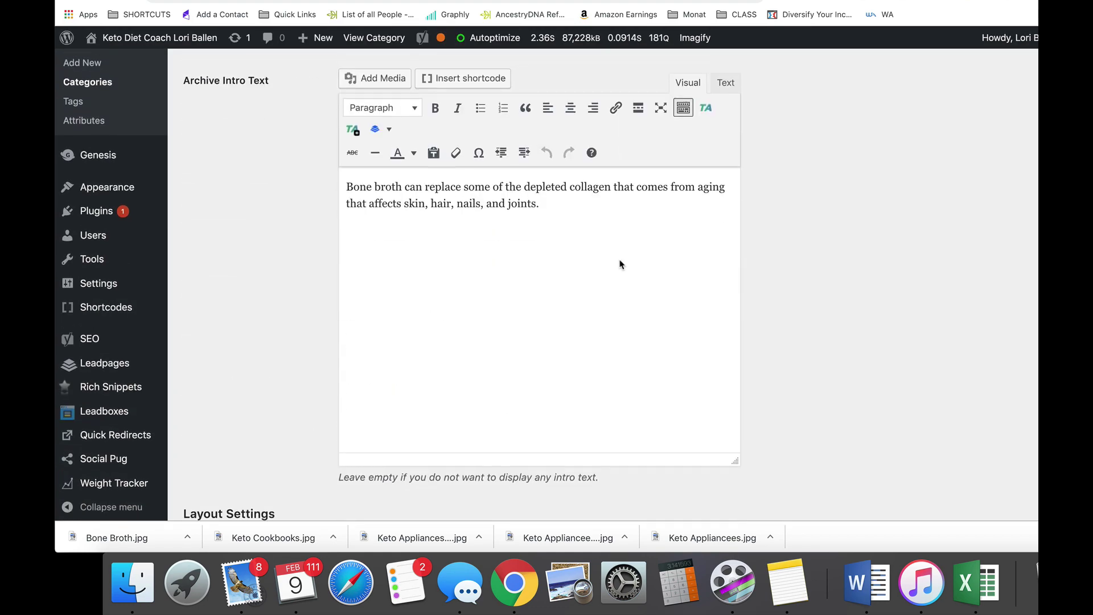
{"action": "scroll", "coordinate": [620, 260], "scroll_direction": "down", "scroll_amount": 10}
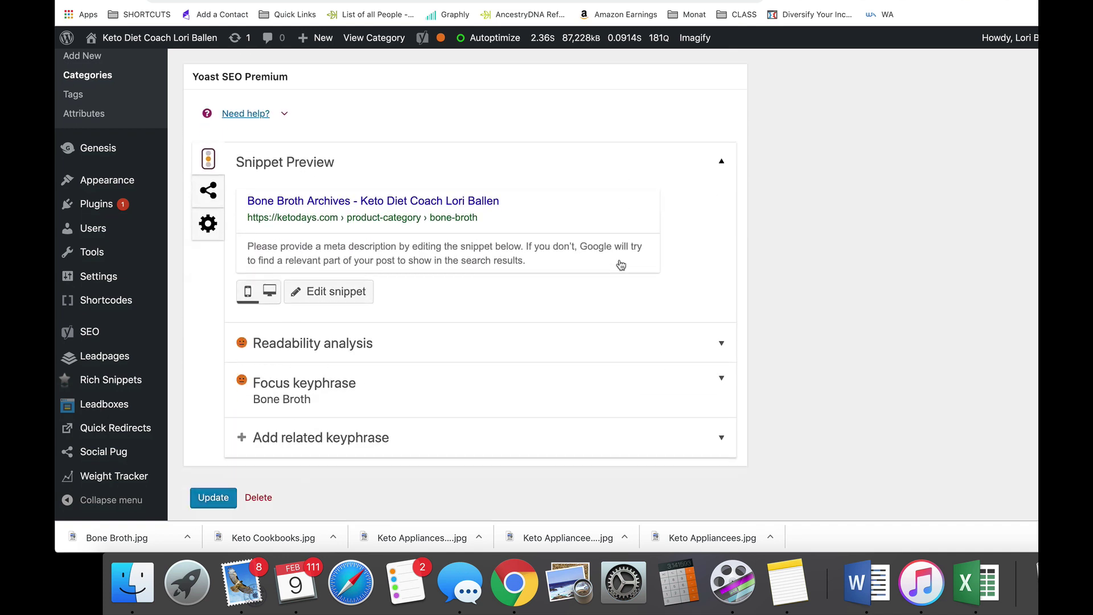
{"action": "left_click", "coordinate": [398, 160]}
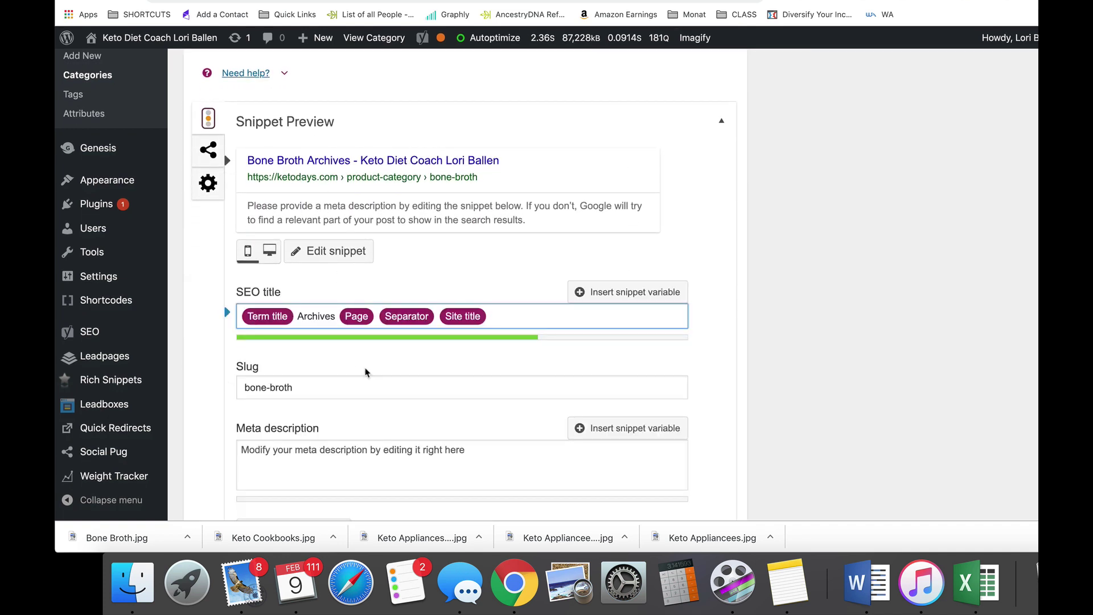
{"action": "left_click_drag", "start_coordinate": [333, 317], "coordinate": [241, 317]}
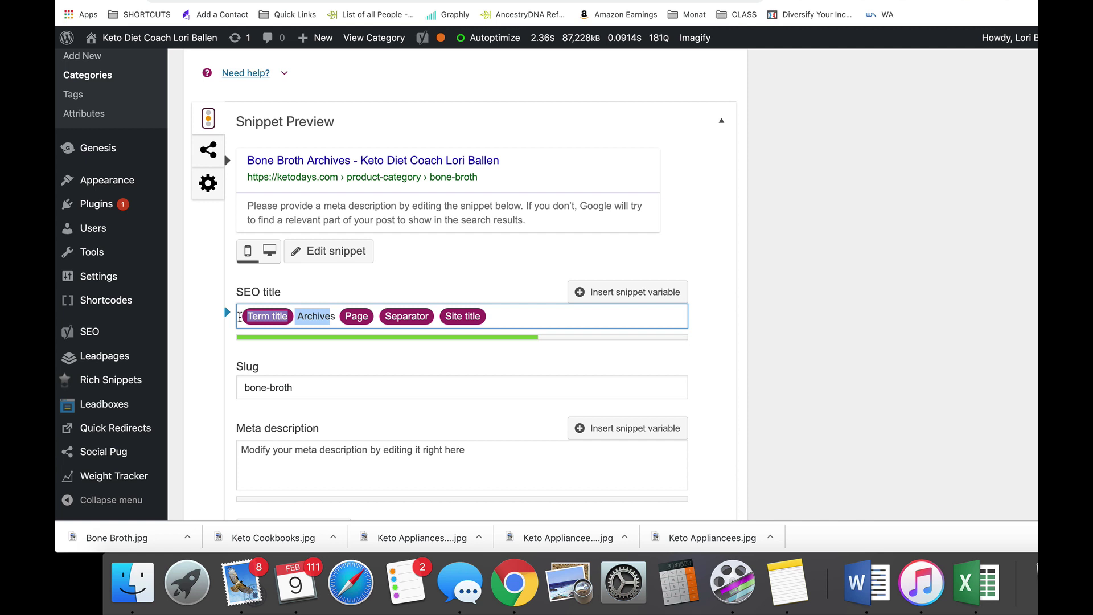
{"action": "type", "text": "Shop For Bone s"}
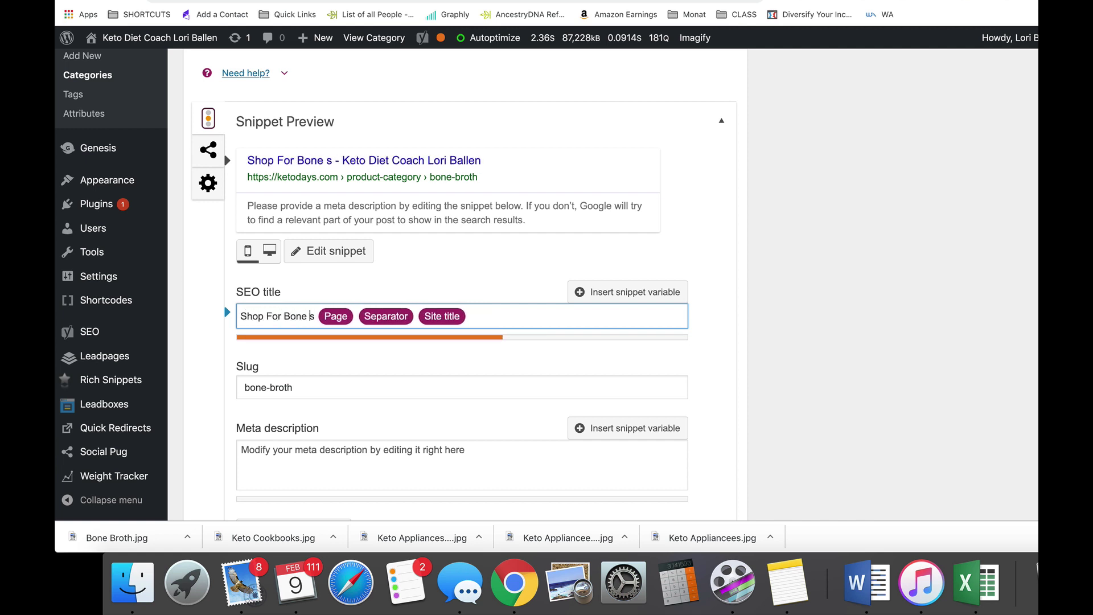
{"action": "type", "text": "Broth"}
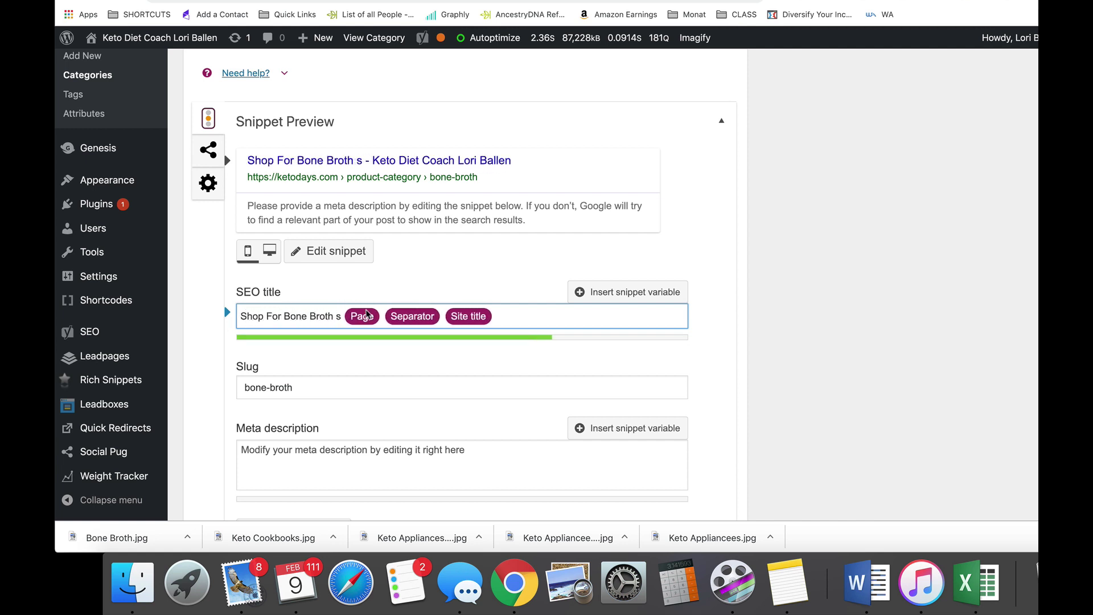
{"action": "left_click_drag", "start_coordinate": [334, 315], "coordinate": [634, 317]}
{"action": "type", "text": "A"}
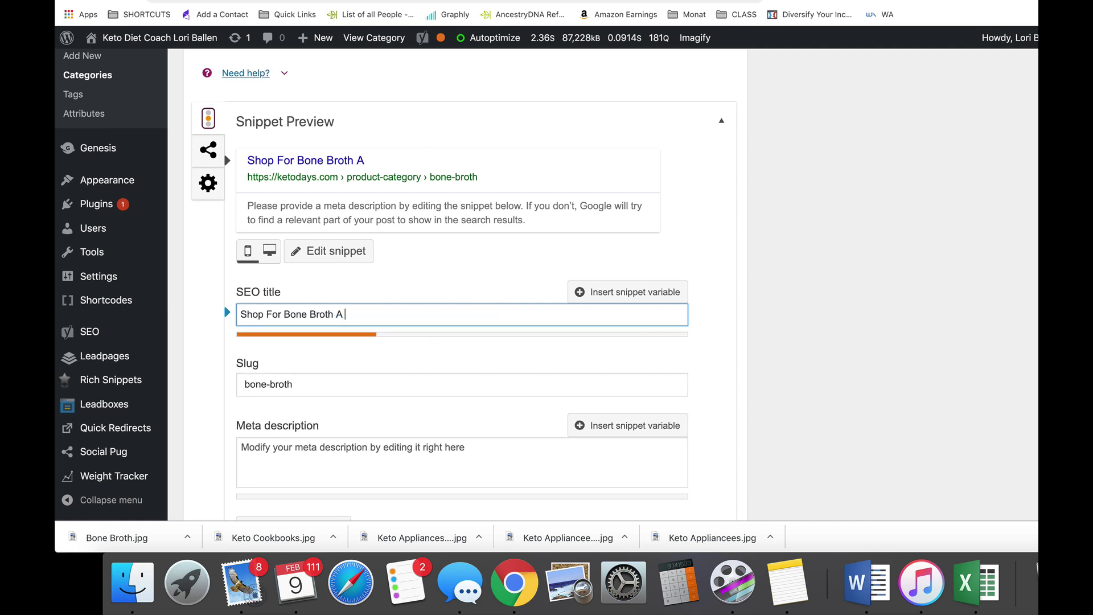
{"action": "type", "text": "t The Ketoda"}
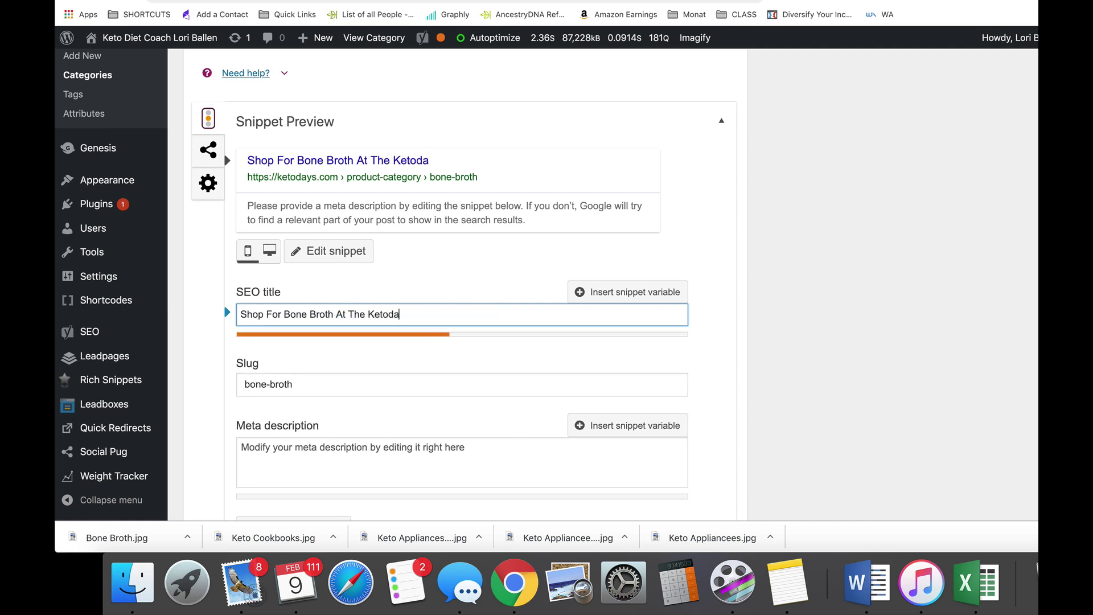
{"action": "type", "text": "ys Store"}
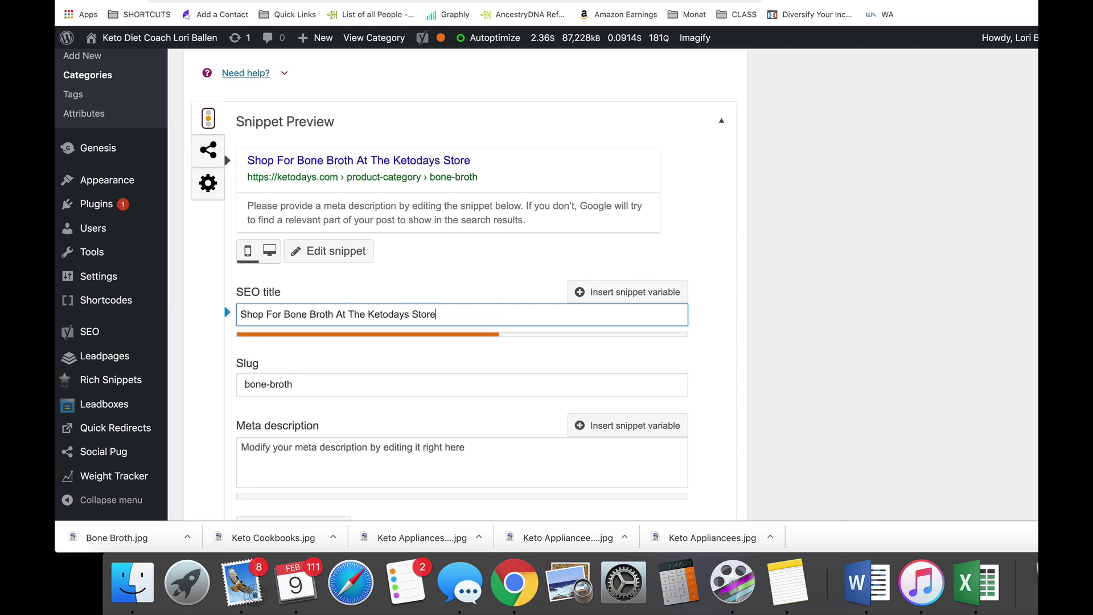
{"action": "type", "text": " | Keto Store"}
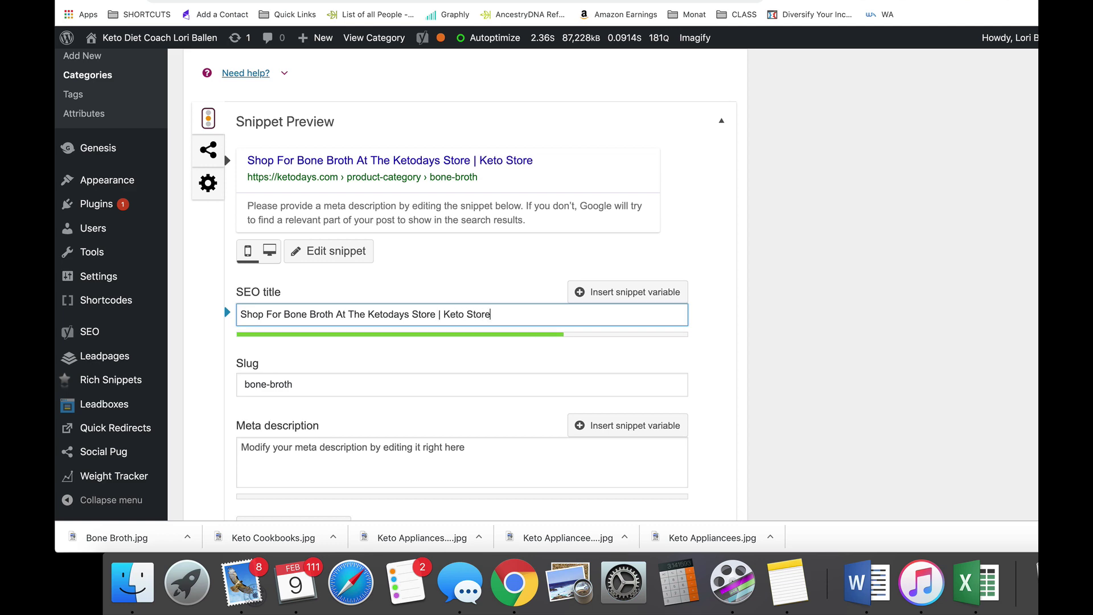
Step: Cut the collagen paragraph out of the category description and clear the remaining description text
{"action": "left_click", "coordinate": [488, 456]}
{"action": "scroll", "coordinate": [489, 462], "scroll_direction": "up", "scroll_amount": 20}
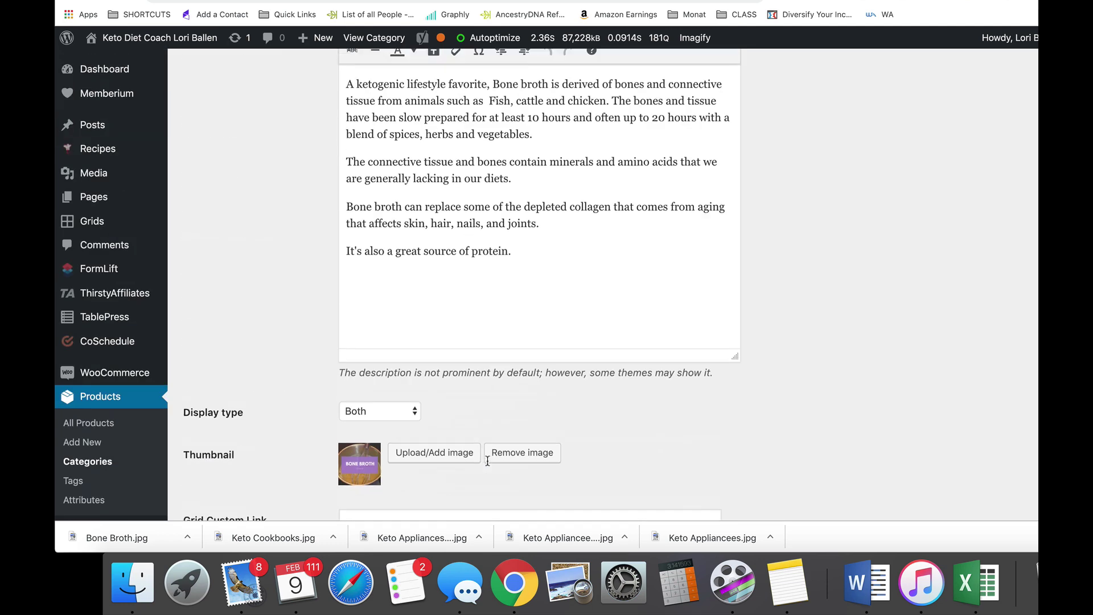
{"action": "scroll", "coordinate": [488, 464], "scroll_direction": "down", "scroll_amount": 10}
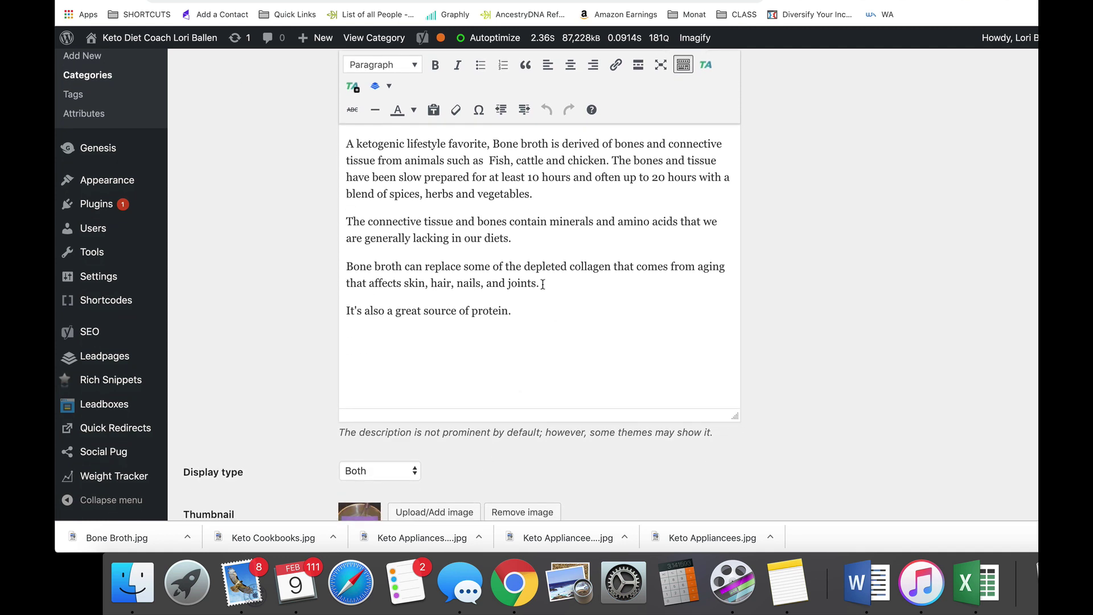
{"action": "left_click_drag", "start_coordinate": [541, 283], "coordinate": [333, 270]}
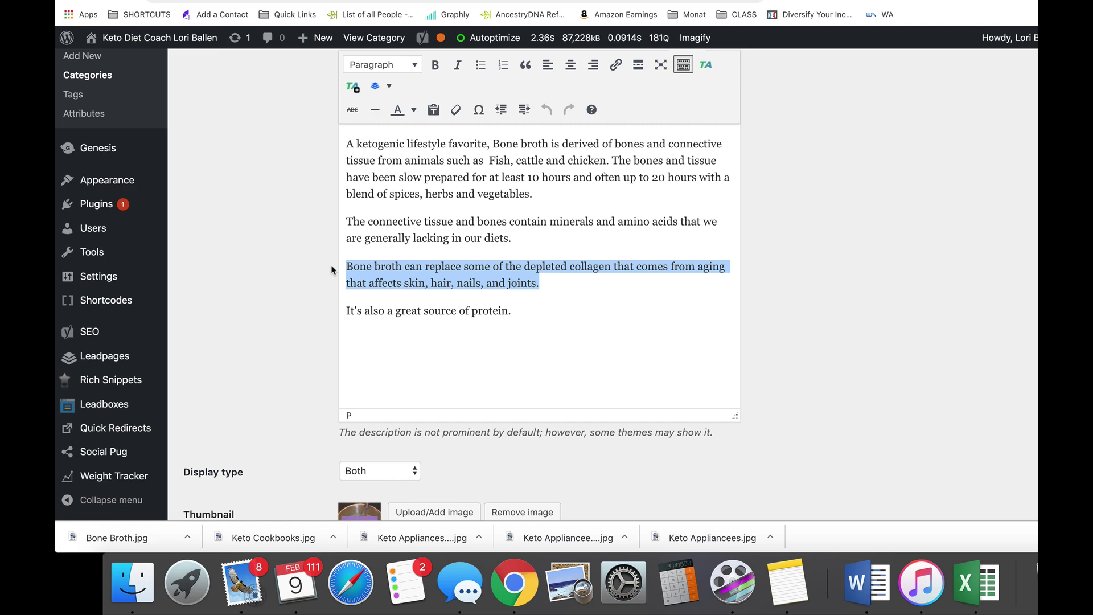
{"action": "key", "text": "super+x"}
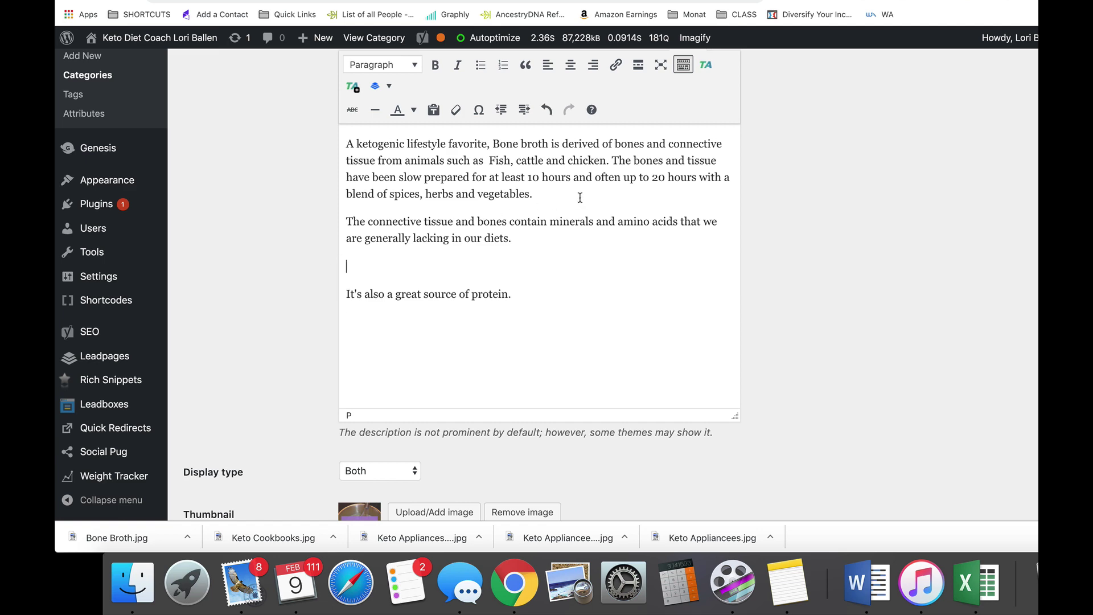
{"action": "left_click_drag", "start_coordinate": [346, 221], "coordinate": [569, 300]}
{"action": "key", "text": "BackSpace"}
{"action": "scroll", "coordinate": [546, 285], "scroll_direction": "down", "scroll_amount": 10}
{"action": "key", "text": "super+v"}
{"action": "scroll", "coordinate": [502, 269], "scroll_direction": "down", "scroll_amount": 15}
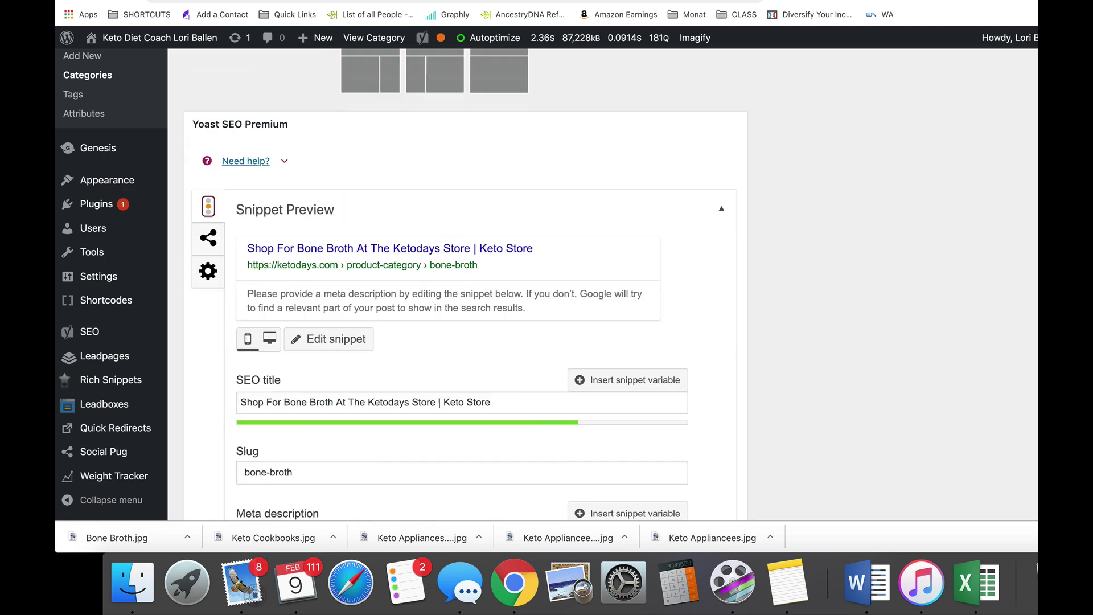
{"action": "scroll", "coordinate": [502, 269], "scroll_direction": "up", "scroll_amount": 3}
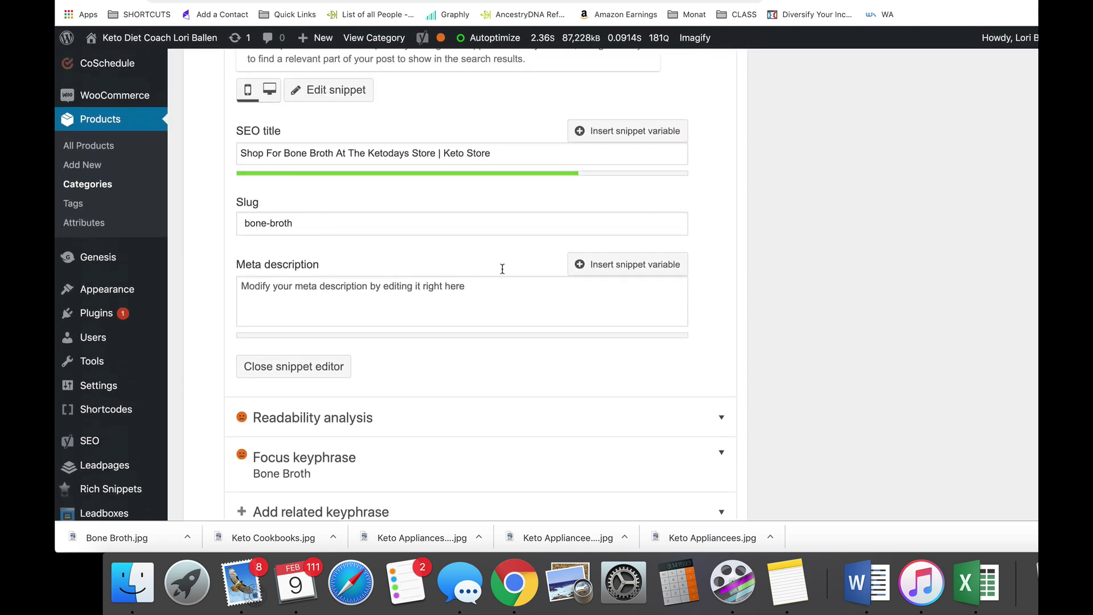
Step: Paste the collagen paragraph into the meta description and append 'Shop Bone Broth at the Keto Store.'
{"action": "left_click", "coordinate": [398, 300]}
{"action": "key", "text": "super+v"}
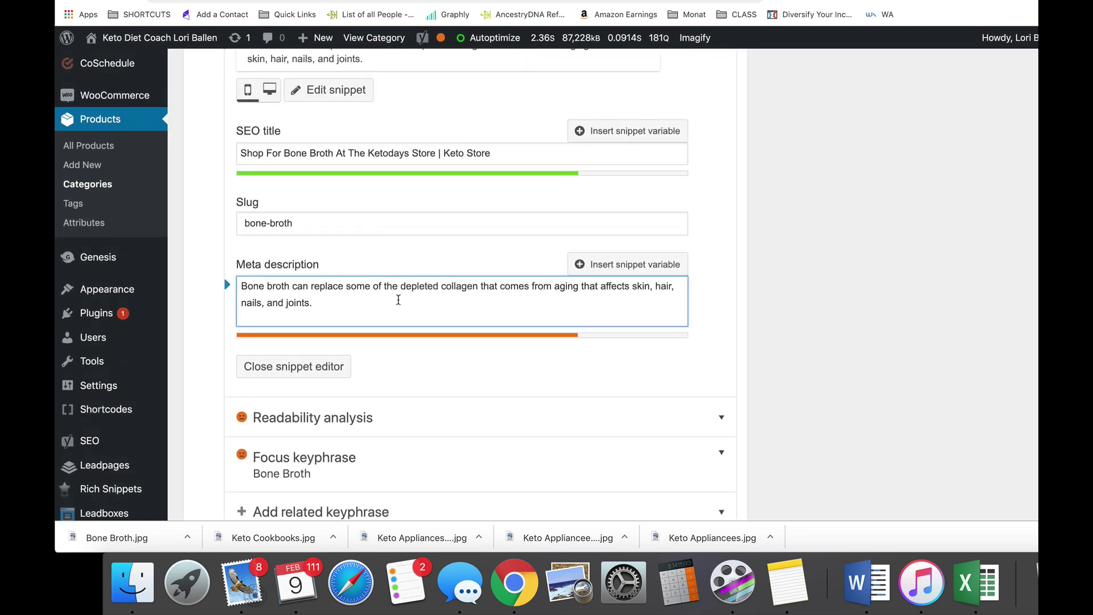
{"action": "scroll", "coordinate": [398, 300], "scroll_direction": "down", "scroll_amount": 3}
{"action": "type", "text": "s"}
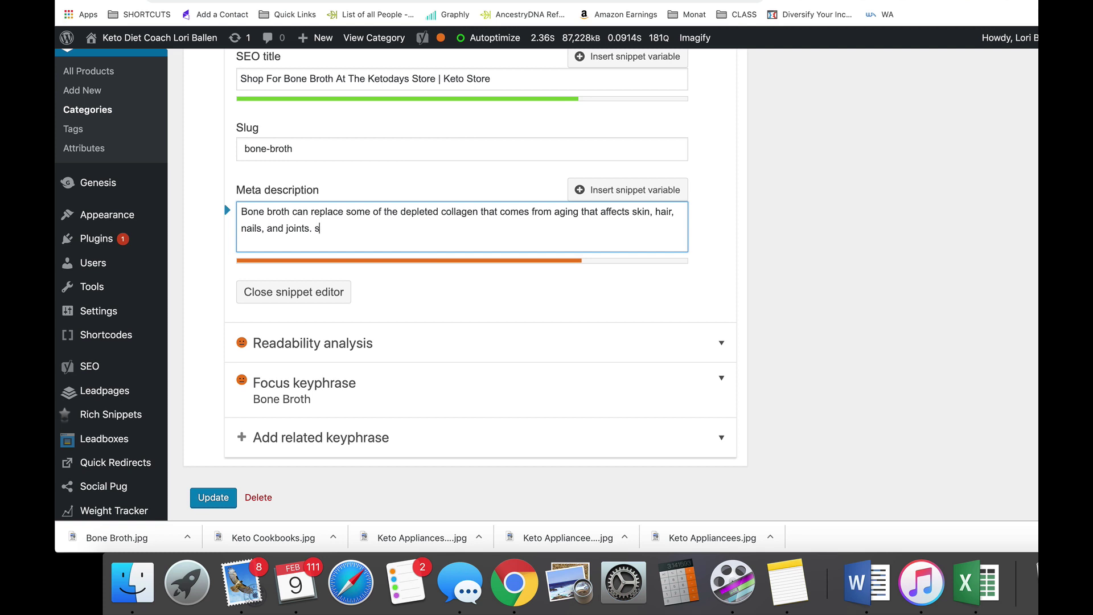
{"action": "type", "text": "hops"}
{"action": "key", "text": "BackSpace"}
{"action": "key", "text": "BackSpace"}
{"action": "key", "text": "BackSpace"}
{"action": "key", "text": "BackSpace"}
{"action": "key", "text": "BackSpace"}
{"action": "type", "text": "Shop Bone Broth"}
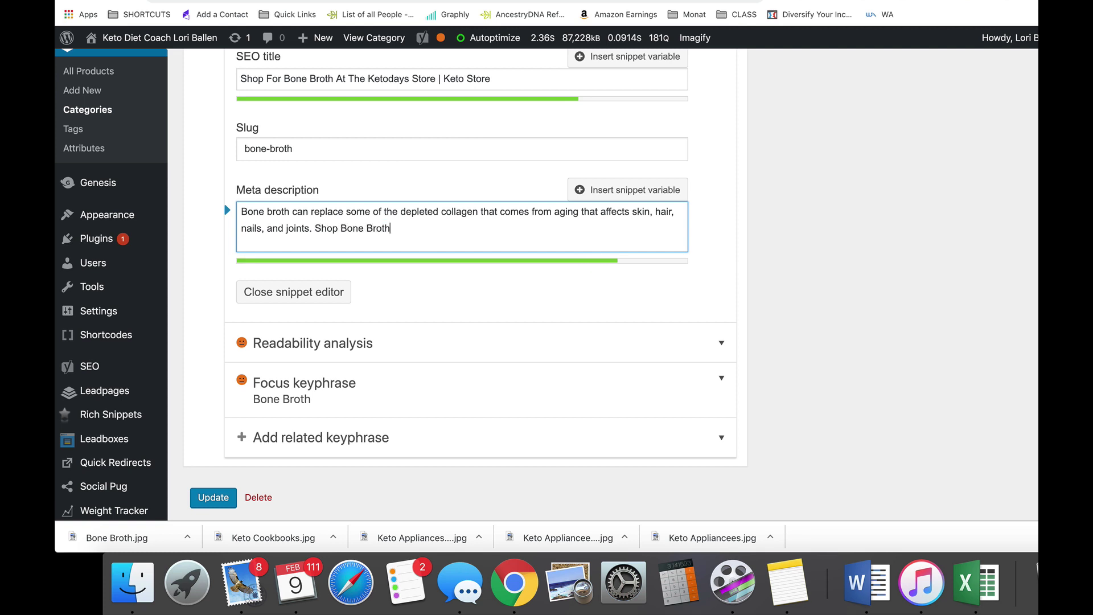
{"action": "type", "text": " at the Keto Stor"}
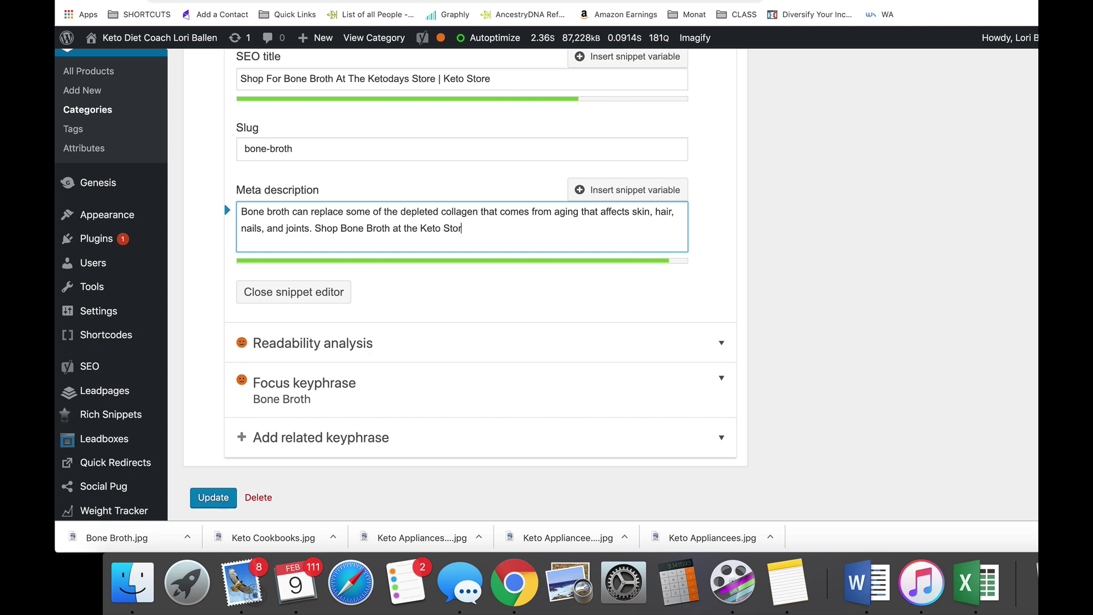
{"action": "type", "text": "e."}
{"action": "scroll", "coordinate": [461, 284], "scroll_direction": "up", "scroll_amount": 20}
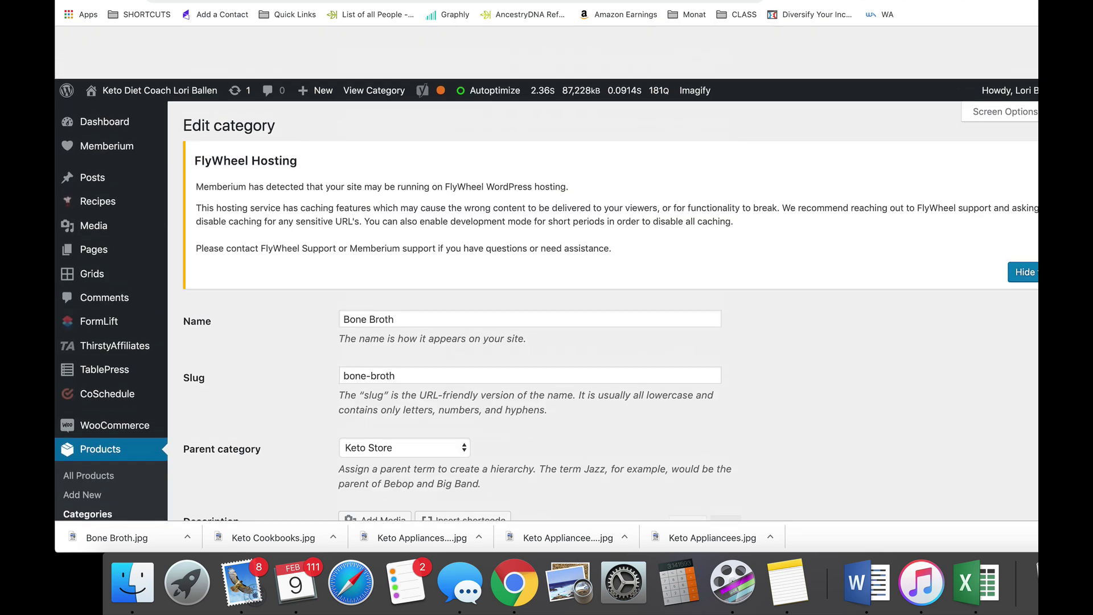
{"action": "scroll", "coordinate": [673, 277], "scroll_direction": "down", "scroll_amount": 20}
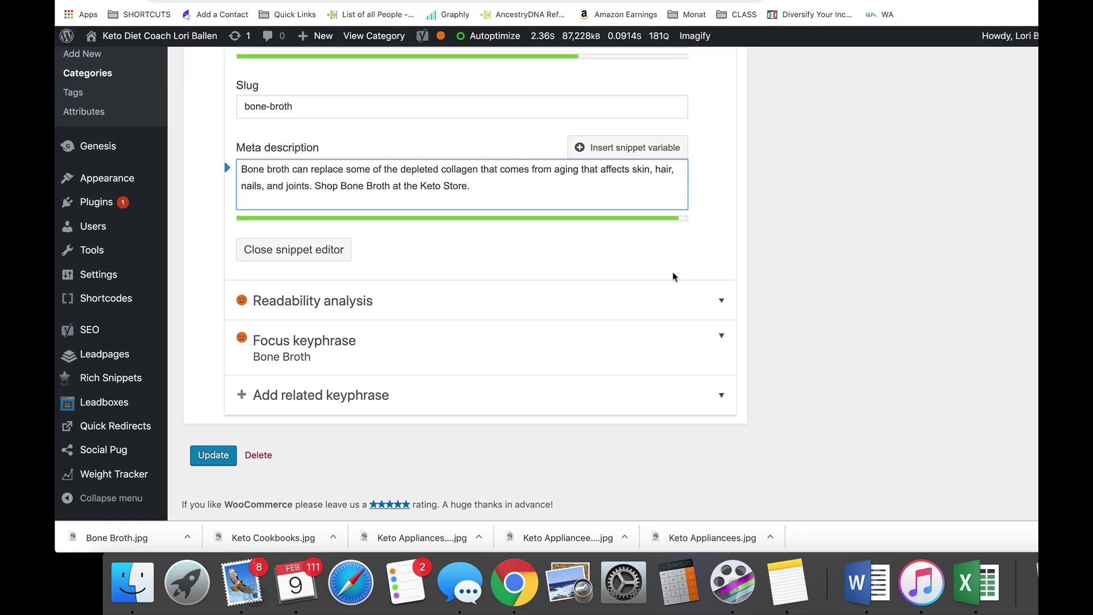
Step: Update the Bone Broth category and view its purple thumbnail on the Keto Store page
{"action": "left_click", "coordinate": [210, 461]}
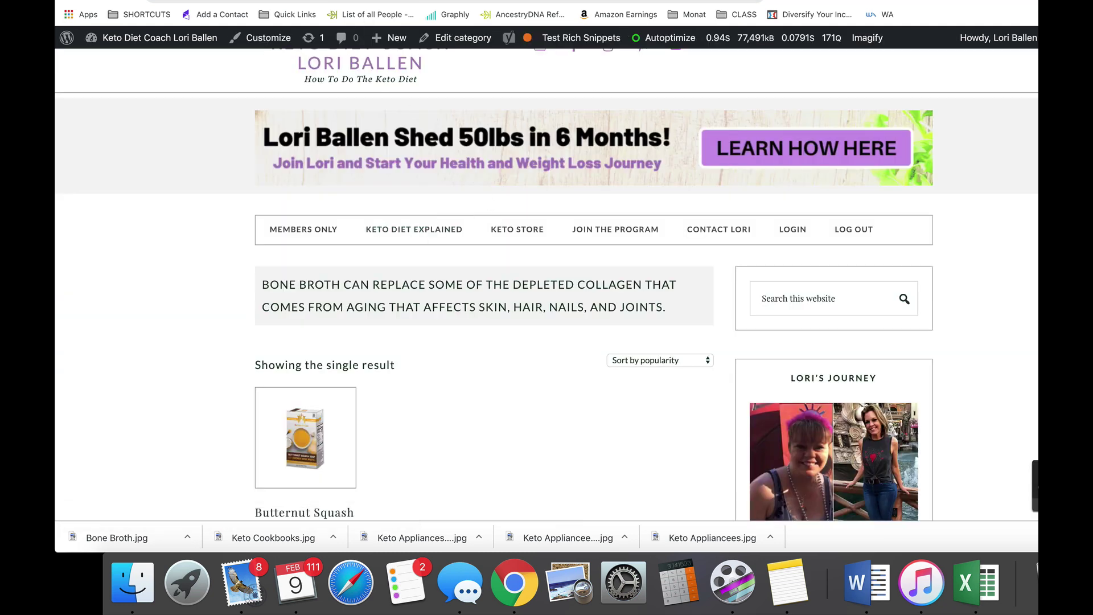
{"action": "left_click", "coordinate": [522, 229]}
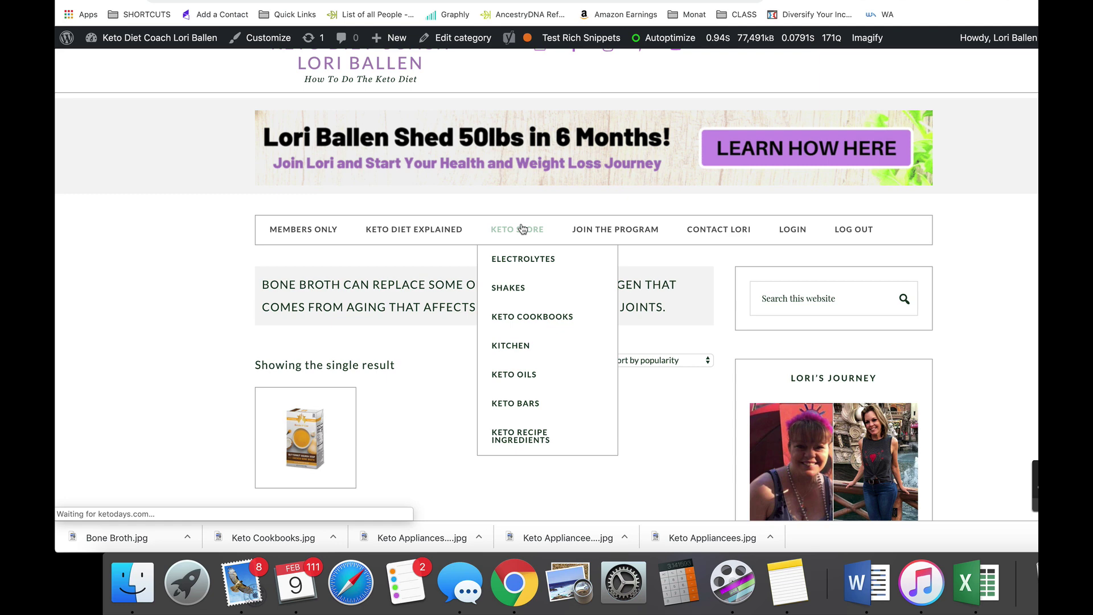
{"action": "scroll", "coordinate": [523, 228], "scroll_direction": "down", "scroll_amount": 2}
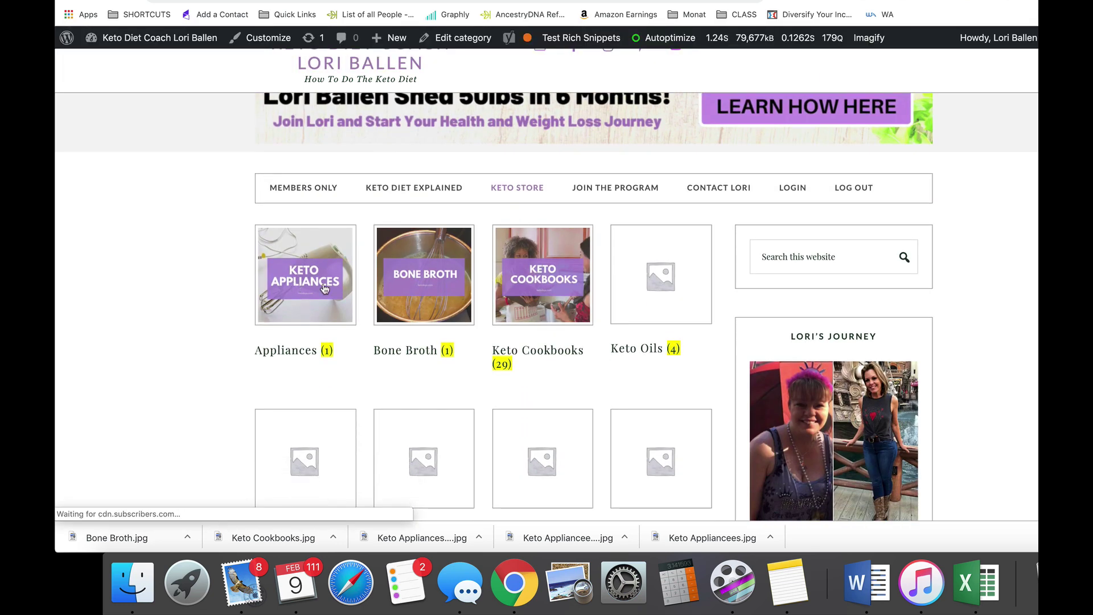
{"action": "scroll", "coordinate": [622, 263], "scroll_direction": "down", "scroll_amount": 5}
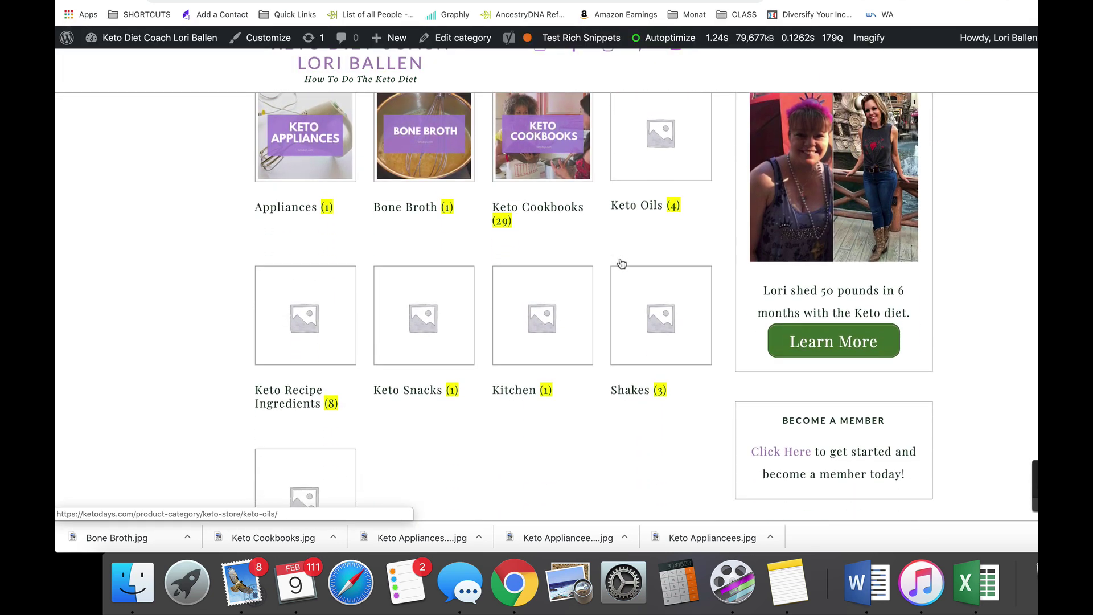
{"action": "scroll", "coordinate": [622, 263], "scroll_direction": "down", "scroll_amount": 3}
{"action": "scroll", "coordinate": [621, 263], "scroll_direction": "up", "scroll_amount": 6}
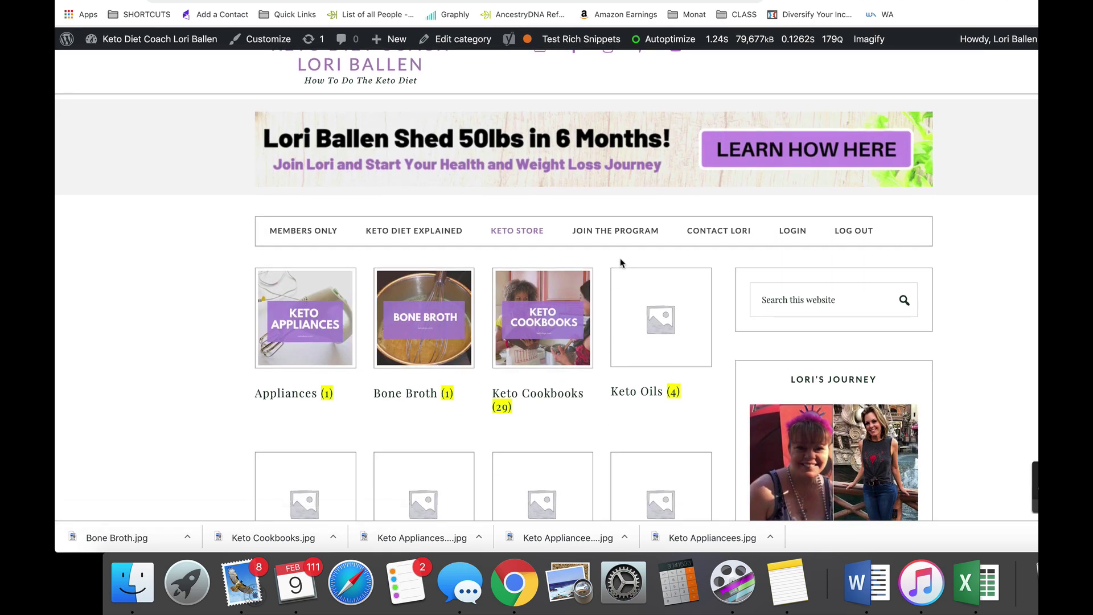
{"action": "scroll", "coordinate": [622, 263], "scroll_direction": "down", "scroll_amount": 4}
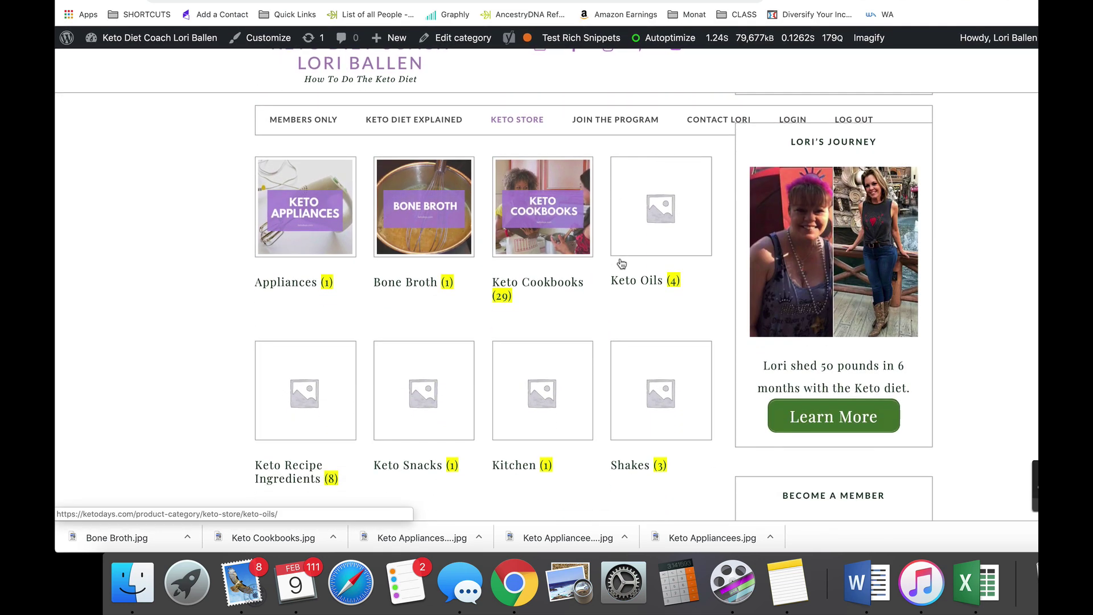
{"action": "scroll", "coordinate": [194, 281], "scroll_direction": "down", "scroll_amount": 1}
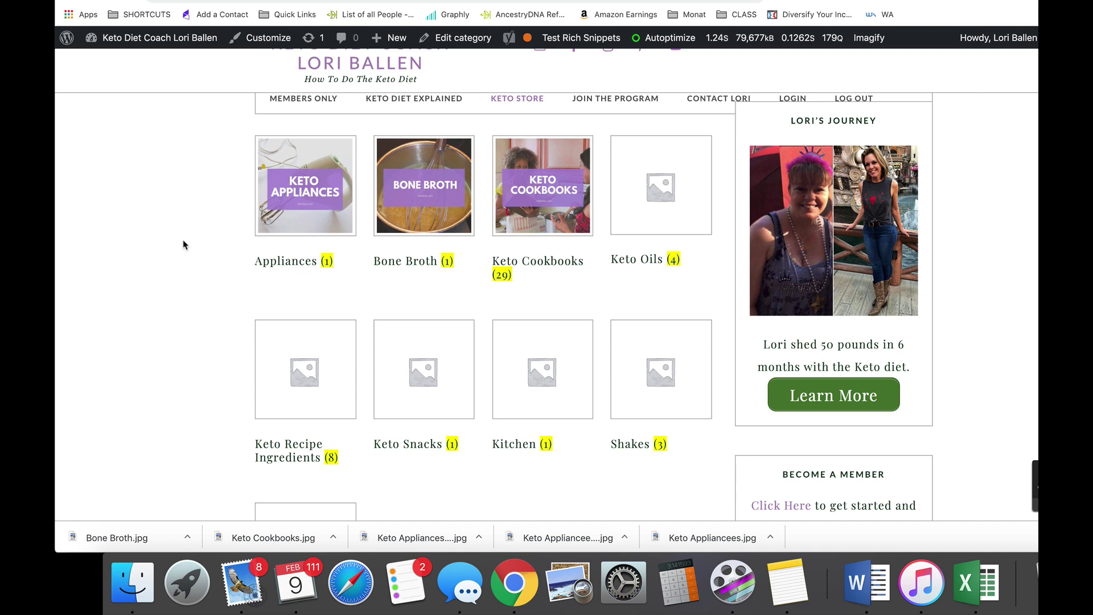
{"action": "scroll", "coordinate": [195, 283], "scroll_direction": "up", "scroll_amount": 1}
{"action": "scroll", "coordinate": [195, 283], "scroll_direction": "down", "scroll_amount": 2}
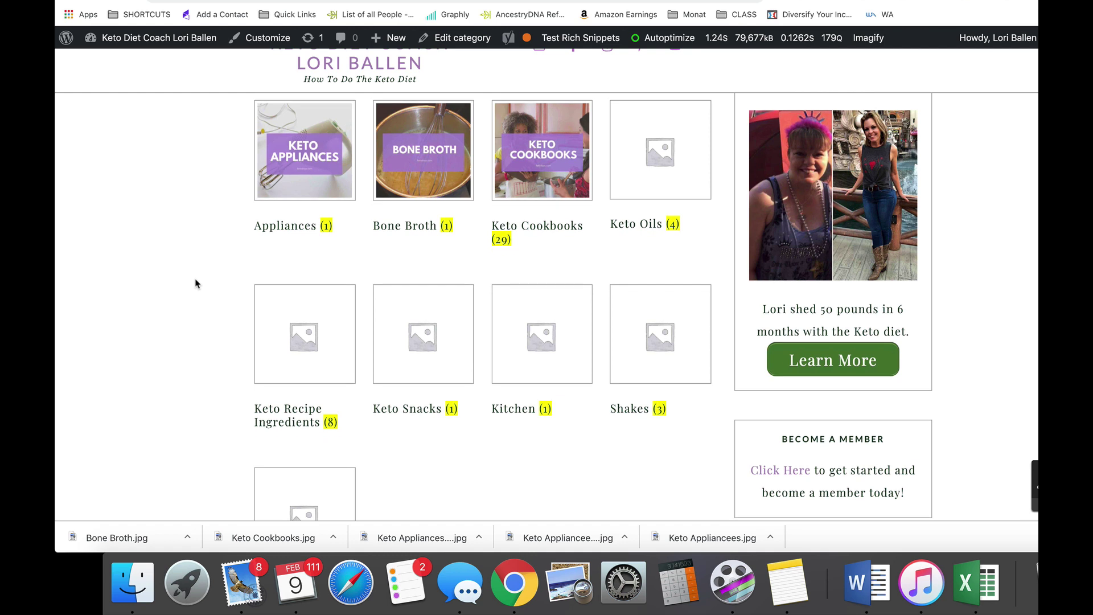
{"action": "scroll", "coordinate": [196, 283], "scroll_direction": "up", "scroll_amount": 2}
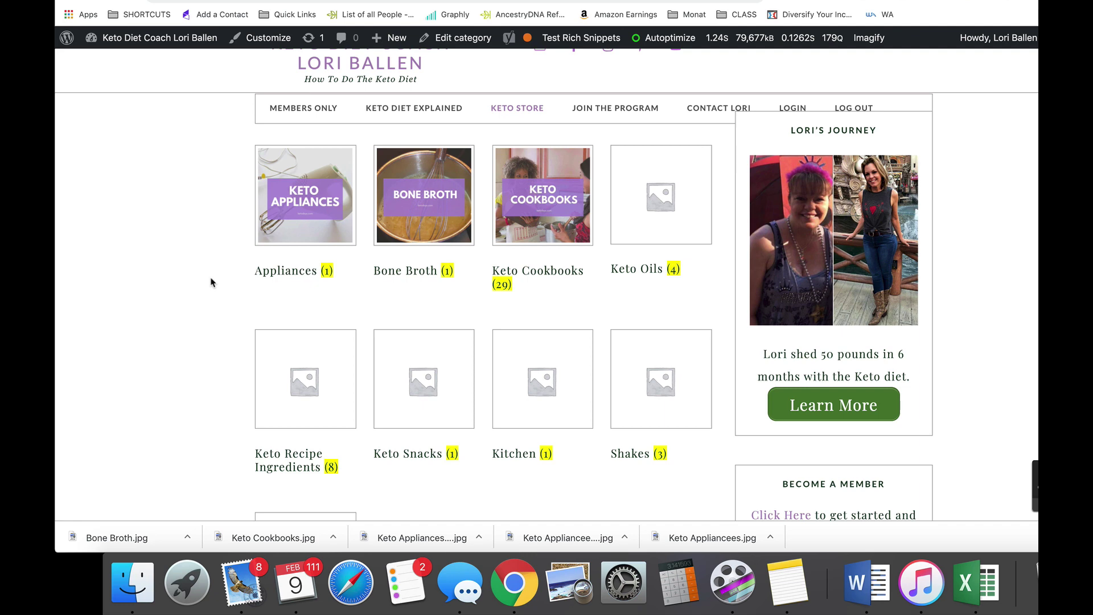
{"action": "scroll", "coordinate": [211, 283], "scroll_direction": "down", "scroll_amount": 1}
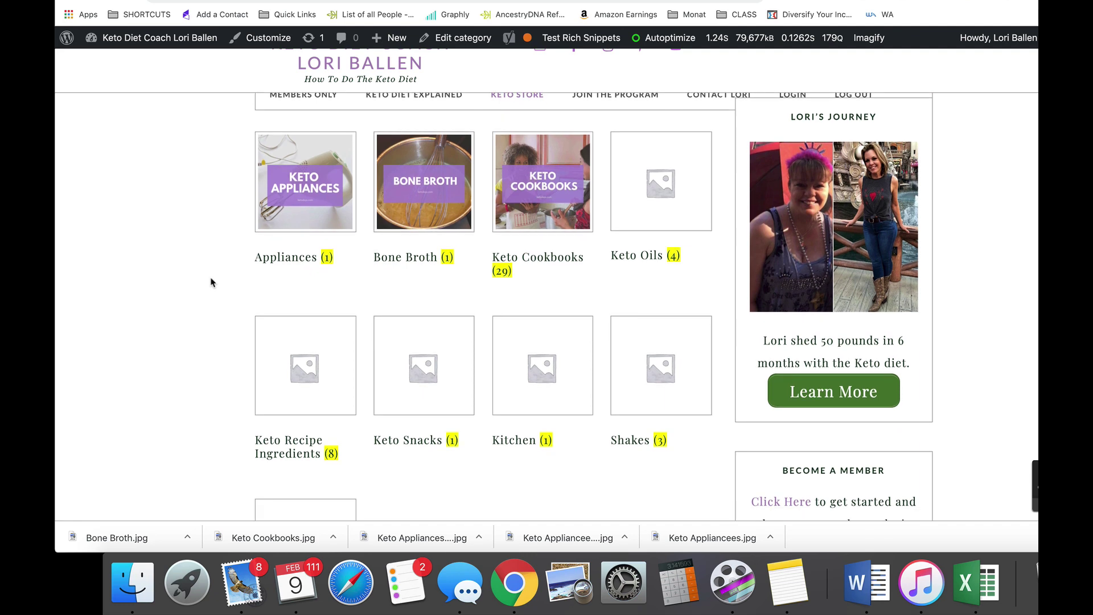
{"action": "scroll", "coordinate": [210, 283], "scroll_direction": "down", "scroll_amount": 1}
{"action": "scroll", "coordinate": [211, 282], "scroll_direction": "up", "scroll_amount": 5}
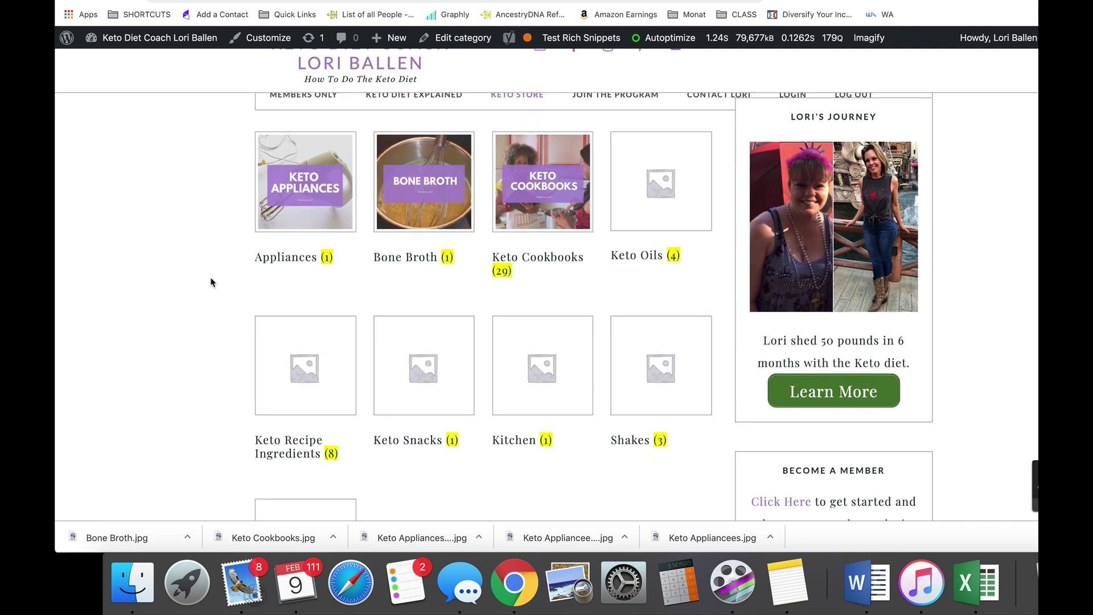